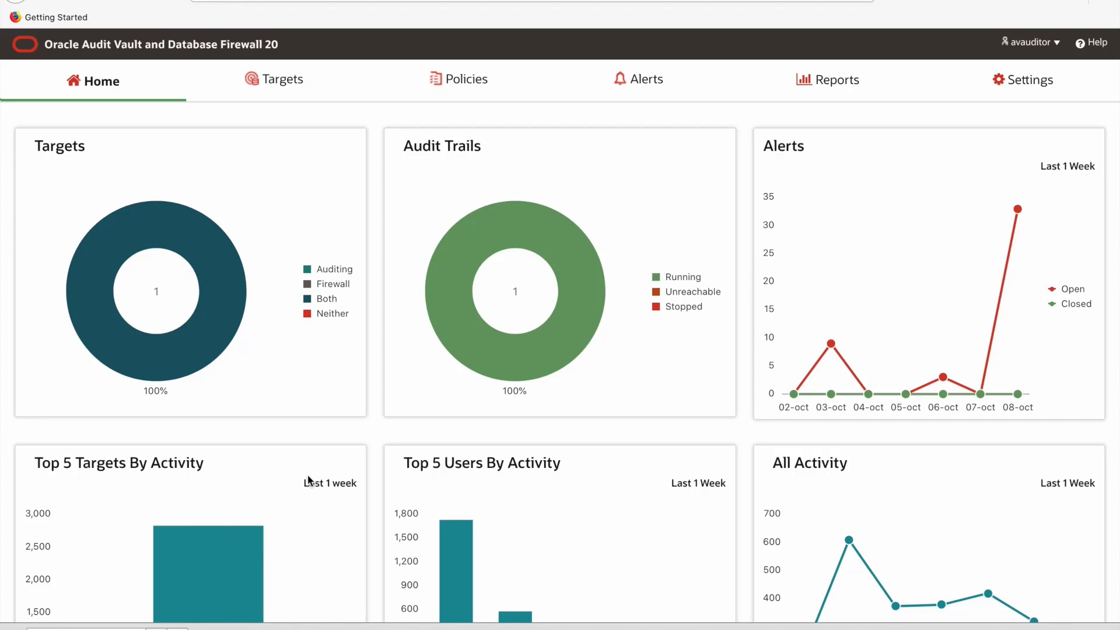
# Open target pdb1 and review its audit data collection and Database Firewall monitoring details
pyautogui.click(295, 80)
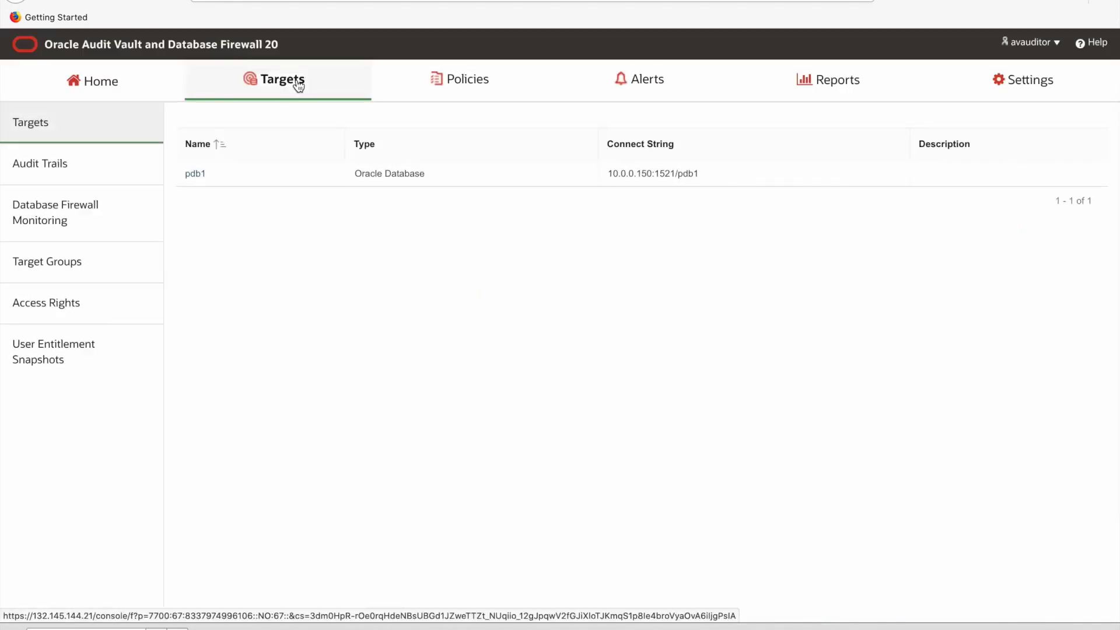
pyautogui.click(197, 174)
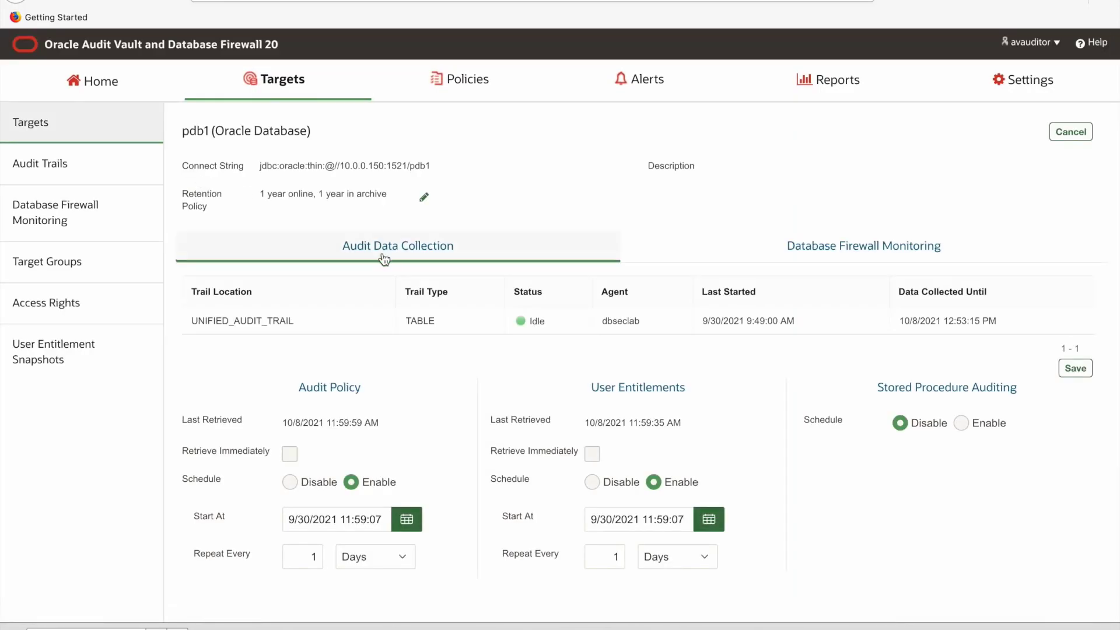
pyautogui.click(892, 259)
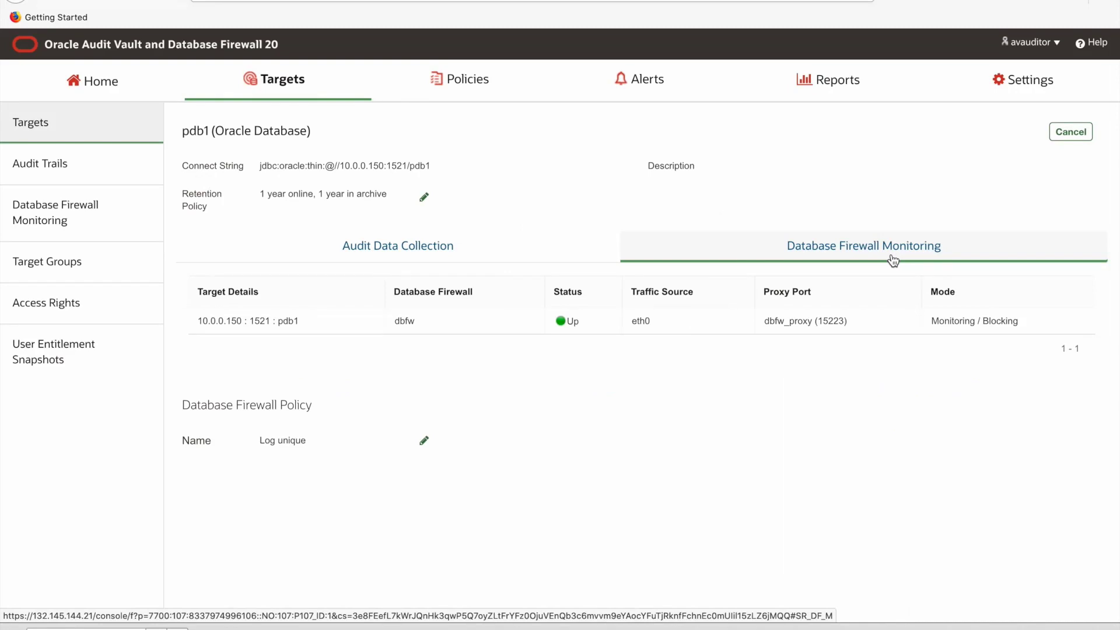
# Browse the available activity reports, including the Database Firewall Reports, Stored Procedure Changes and DB Vault Activity groups
pyautogui.click(831, 89)
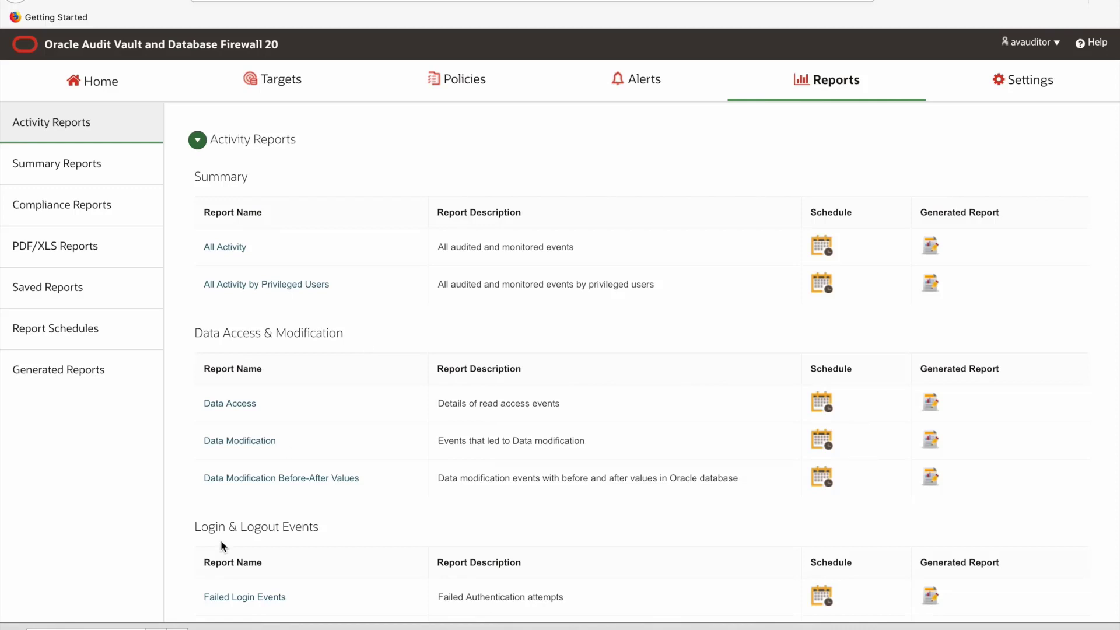
pyautogui.scroll(-9, 261, 519)
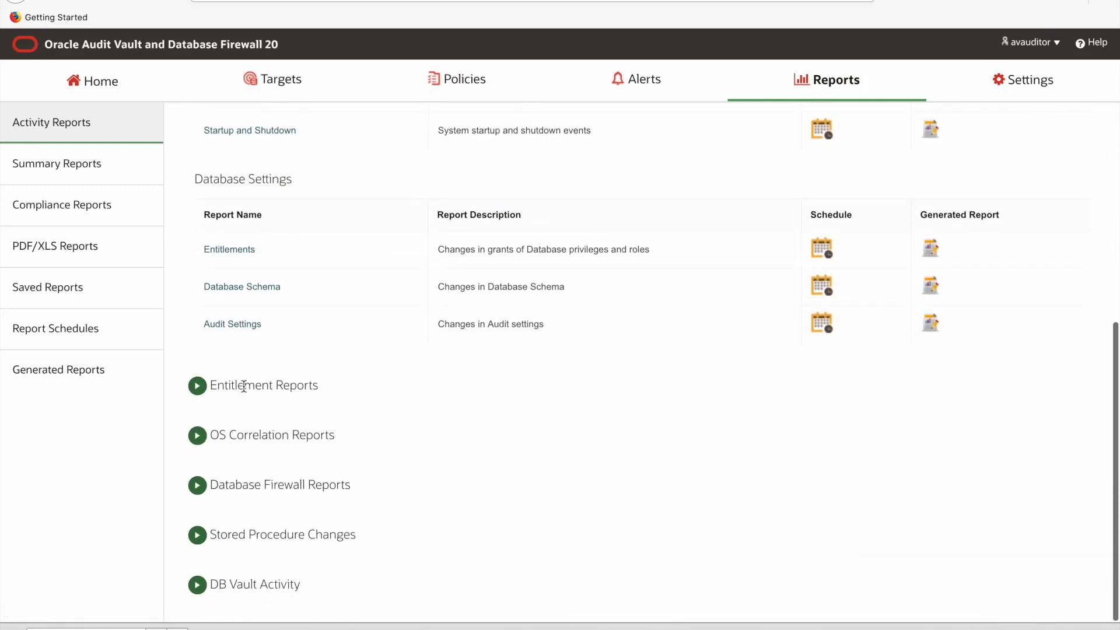
pyautogui.click(198, 486)
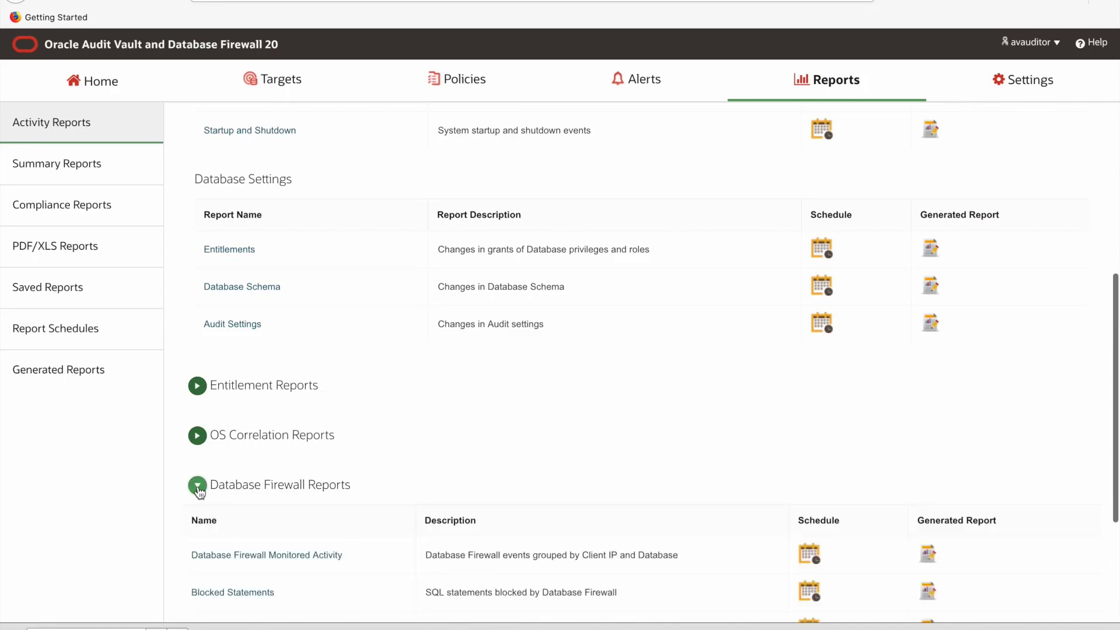
pyautogui.click(198, 486)
pyautogui.click(198, 536)
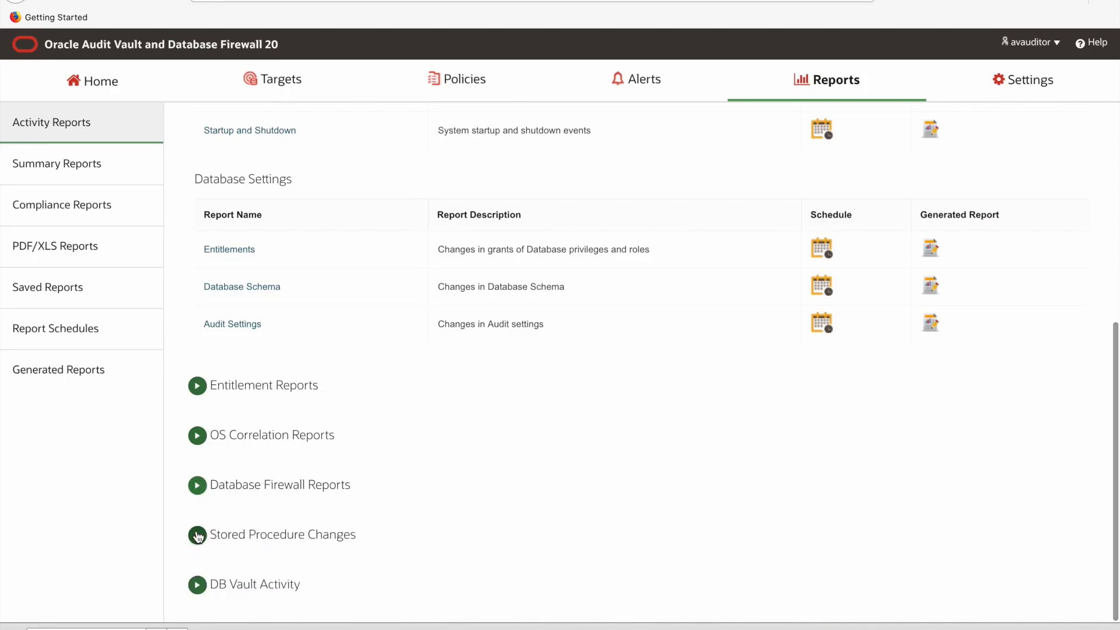
pyautogui.click(198, 536)
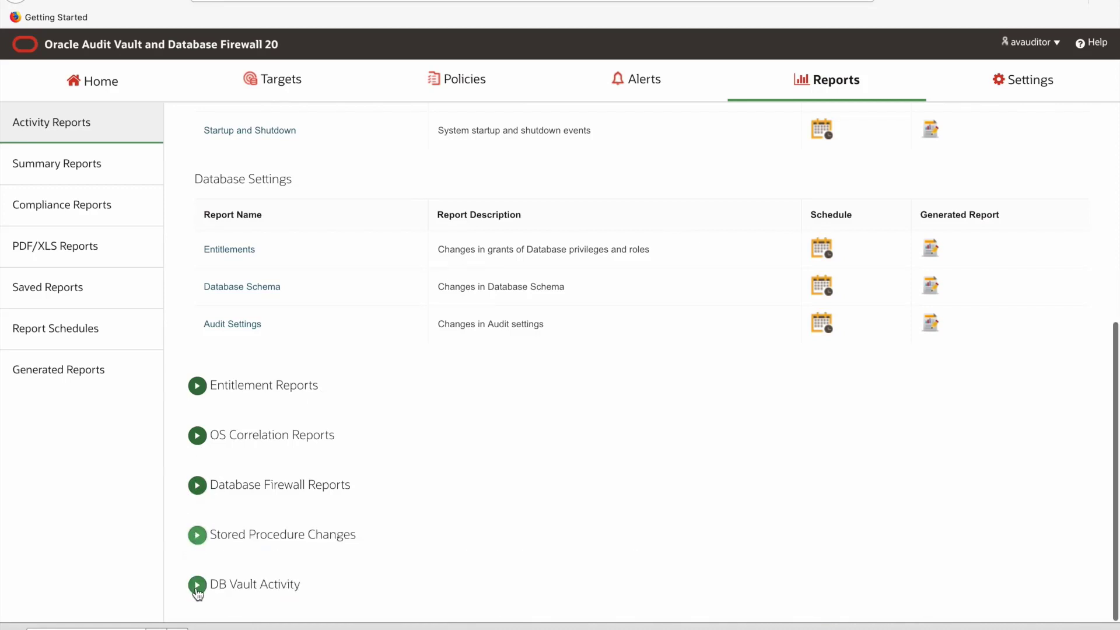
pyautogui.click(197, 585)
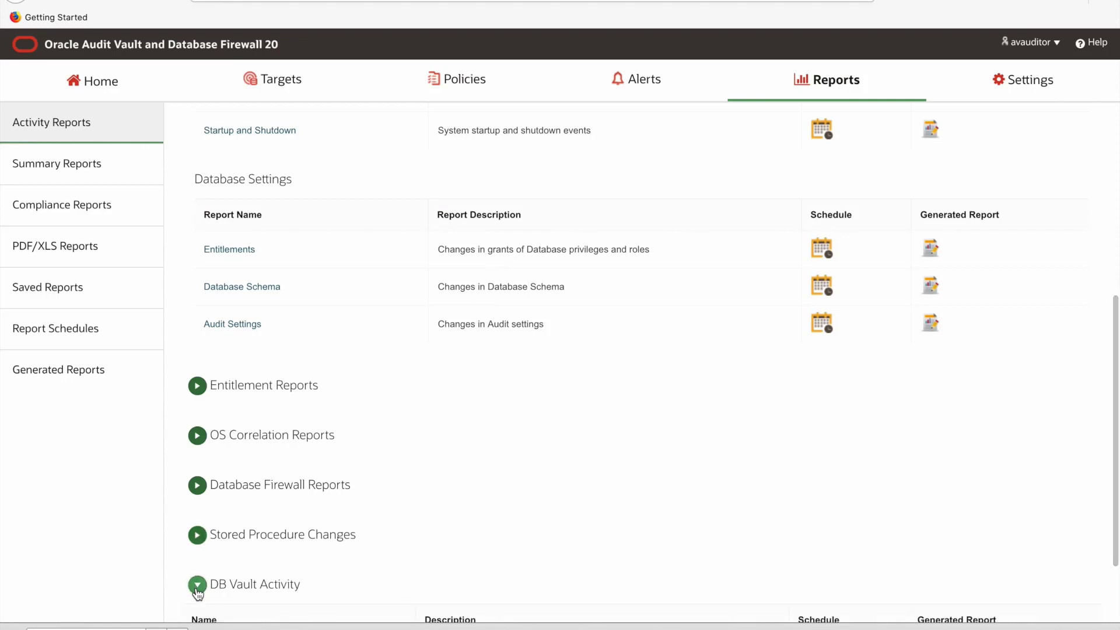
pyautogui.click(198, 585)
pyautogui.scroll(15, 252, 400)
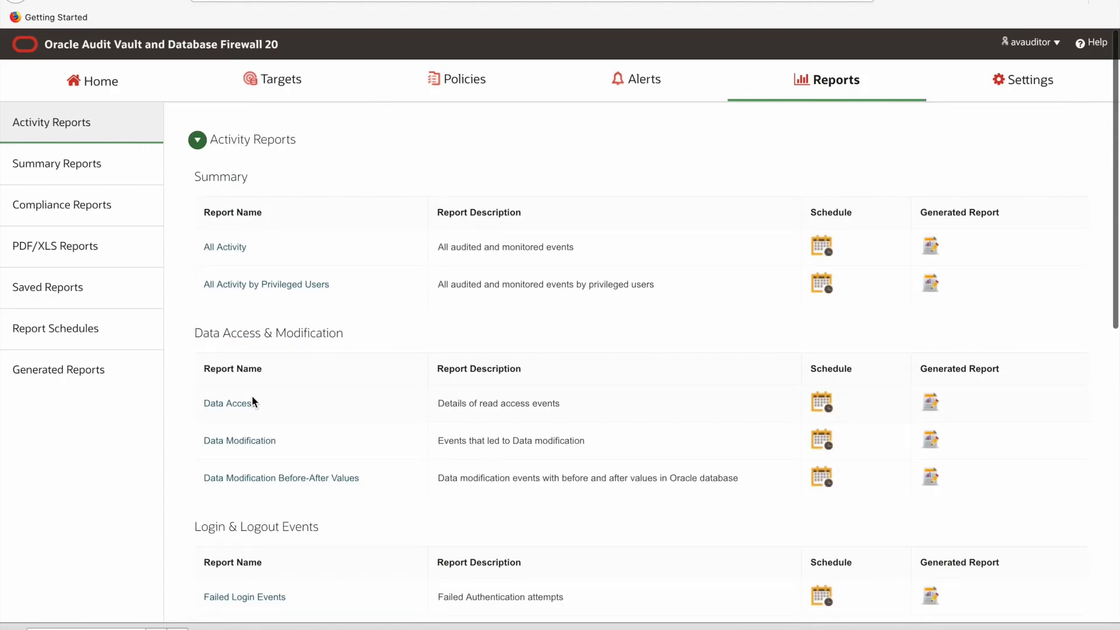
# Open the All Activity report and restore it to its default settings
pyautogui.click(226, 247)
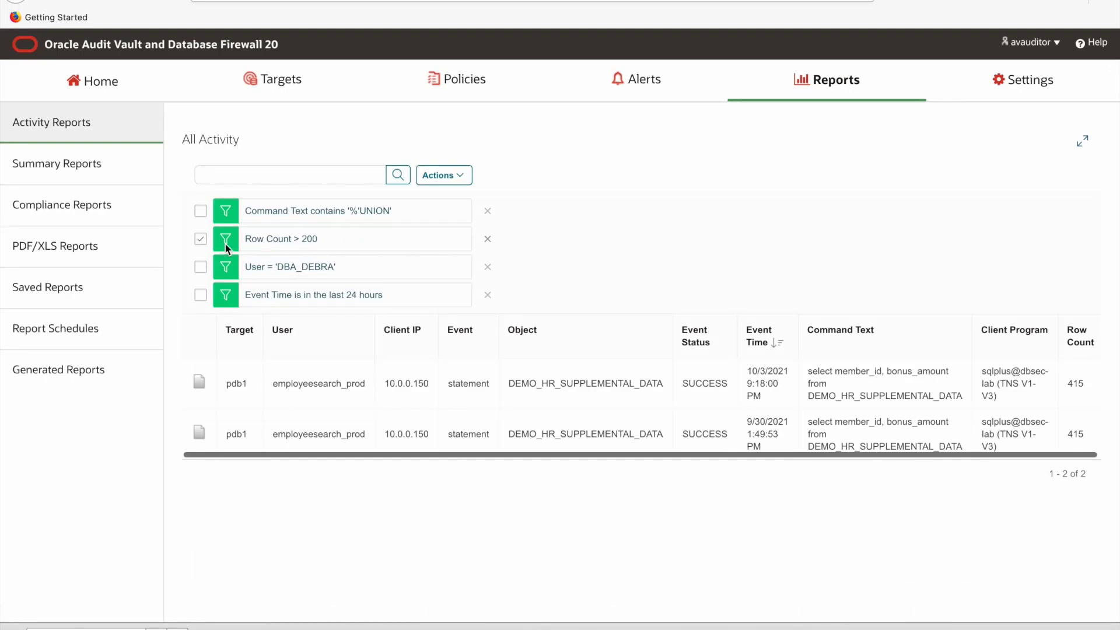
pyautogui.click(201, 239)
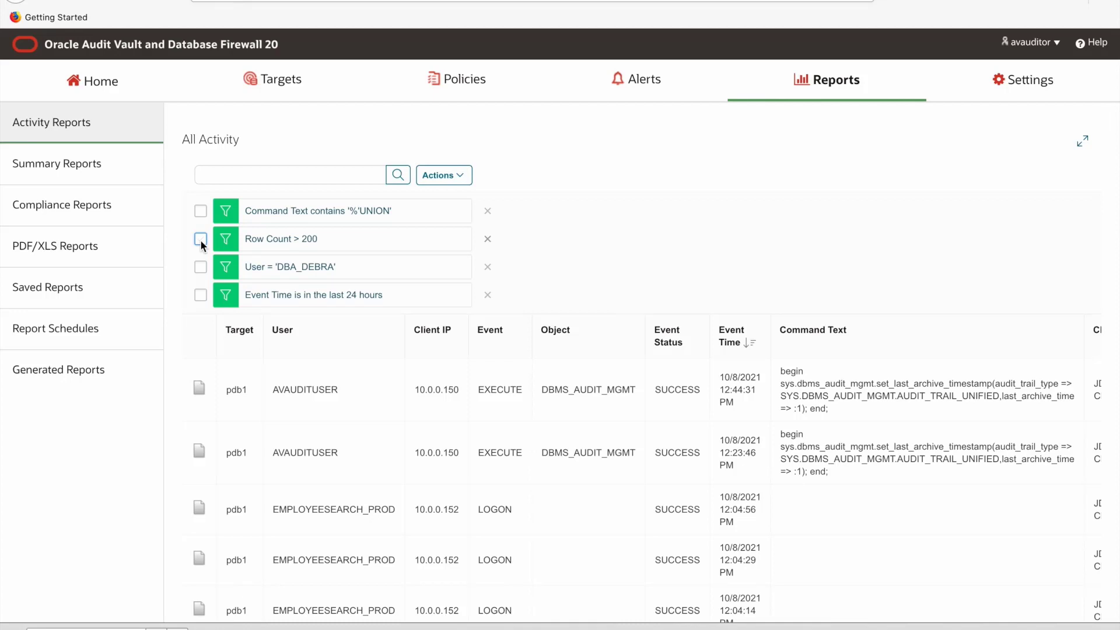
pyautogui.click(460, 176)
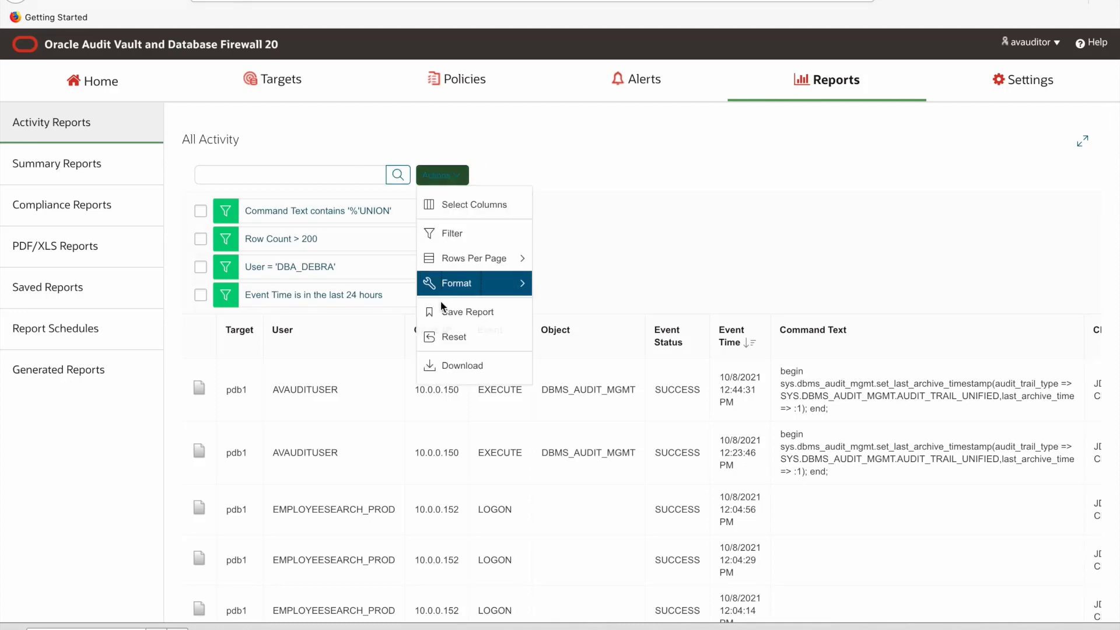
pyautogui.click(442, 336)
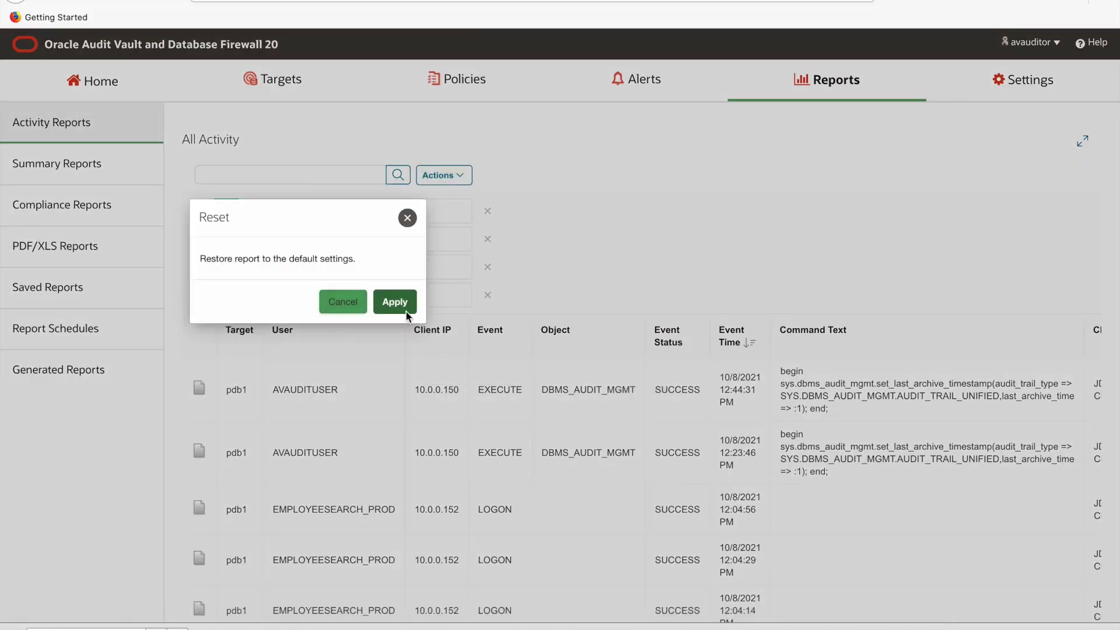
pyautogui.click(396, 301)
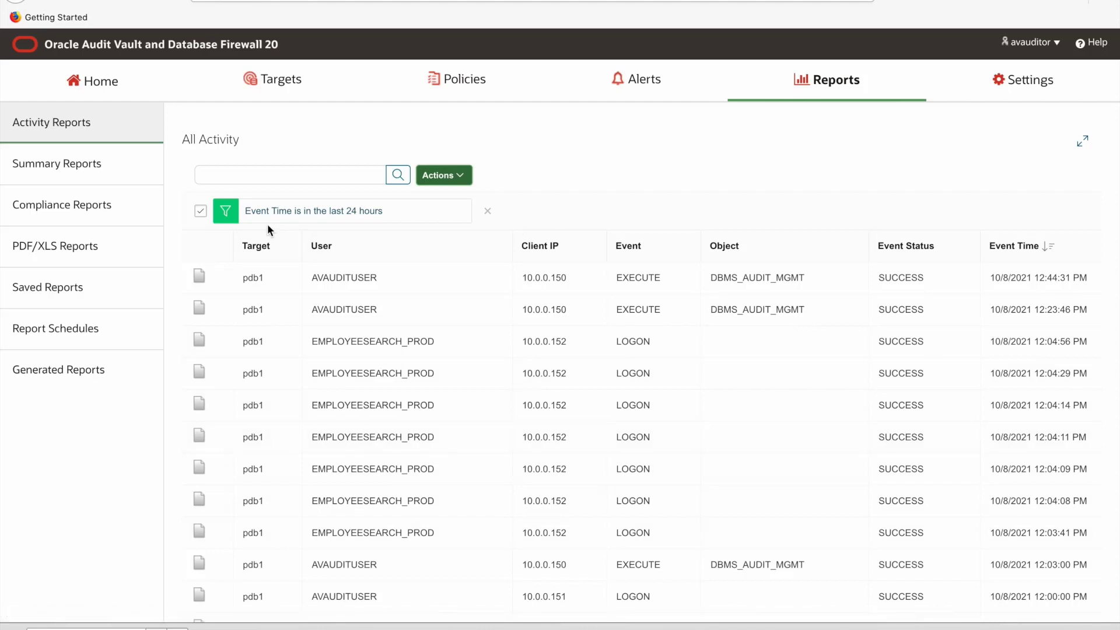
# Disable the last-24-hours event time filter and filter the All Activity report to user DBA_DEBRA
pyautogui.click(200, 211)
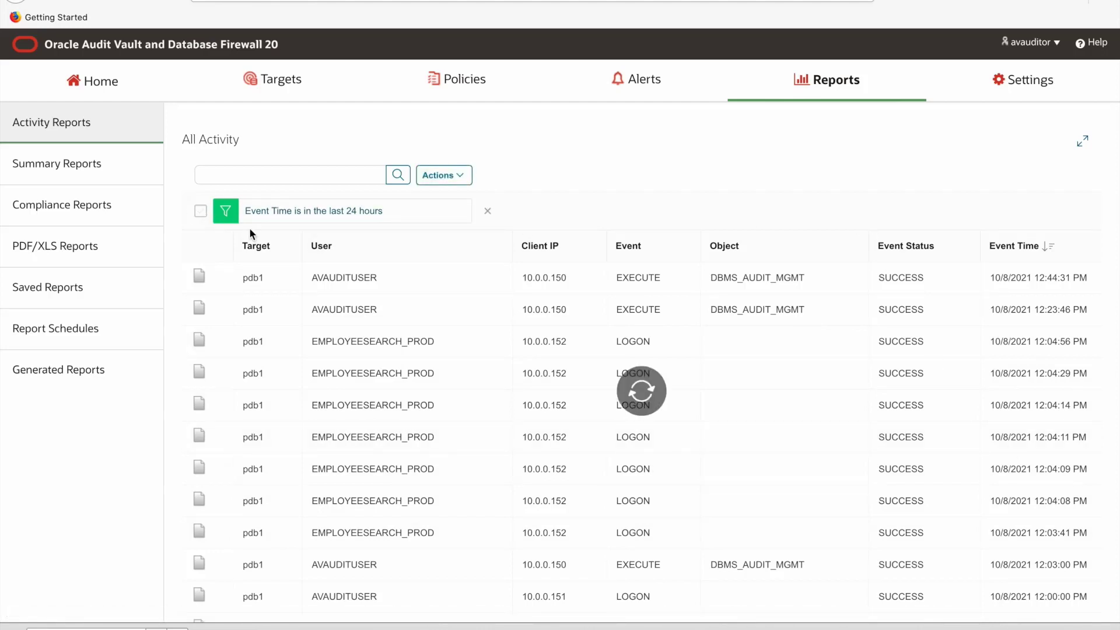
pyautogui.click(489, 253)
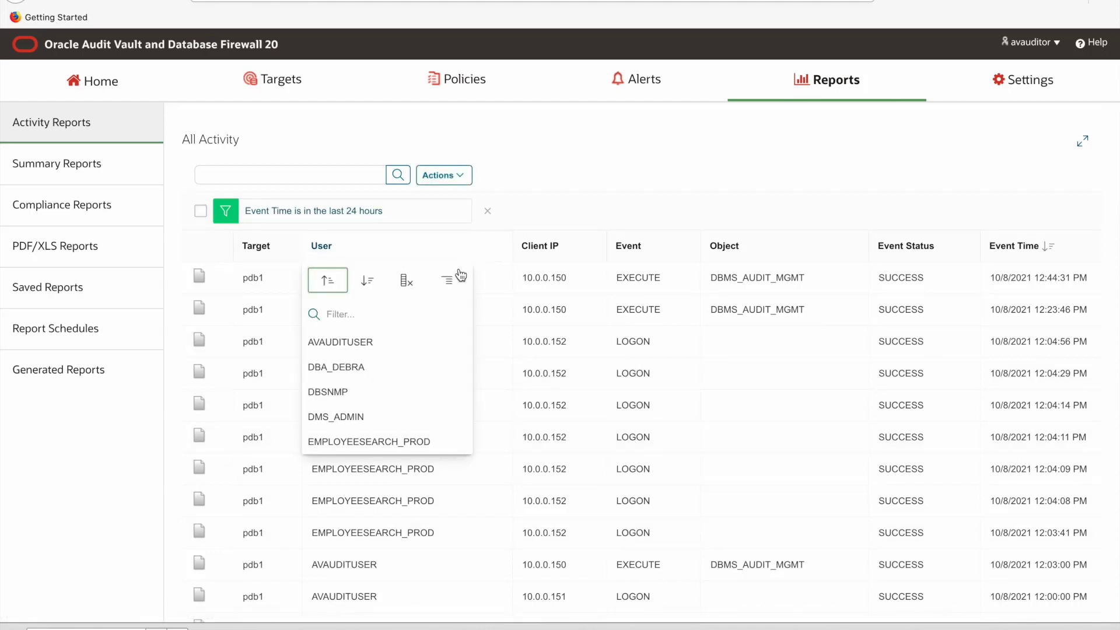
pyautogui.click(350, 367)
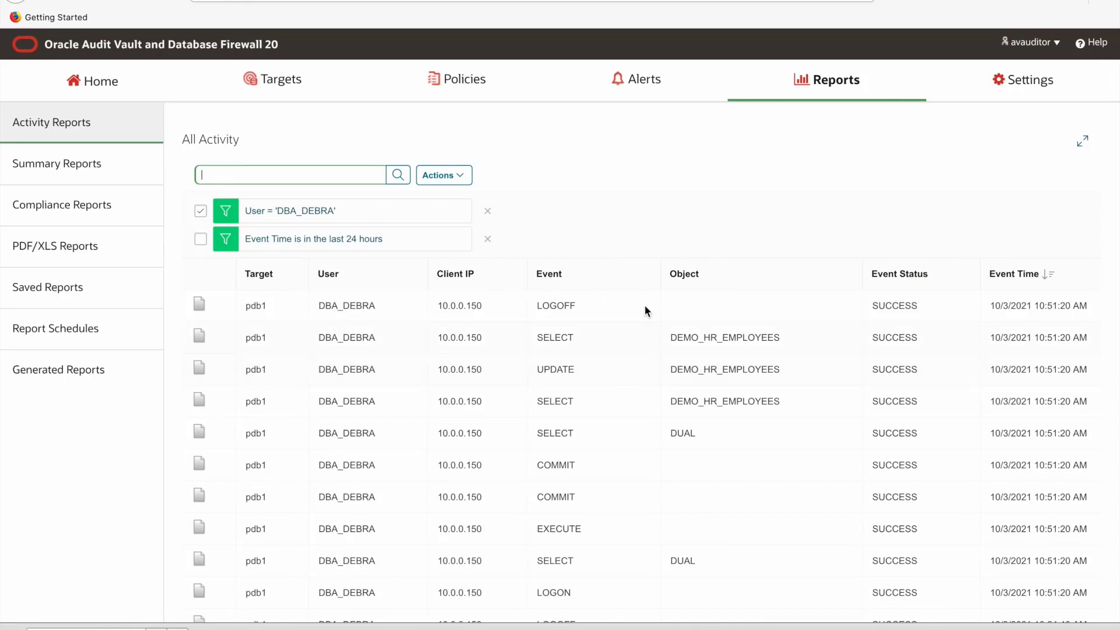
pyautogui.moveTo(537, 369); pyautogui.dragTo(576, 369)
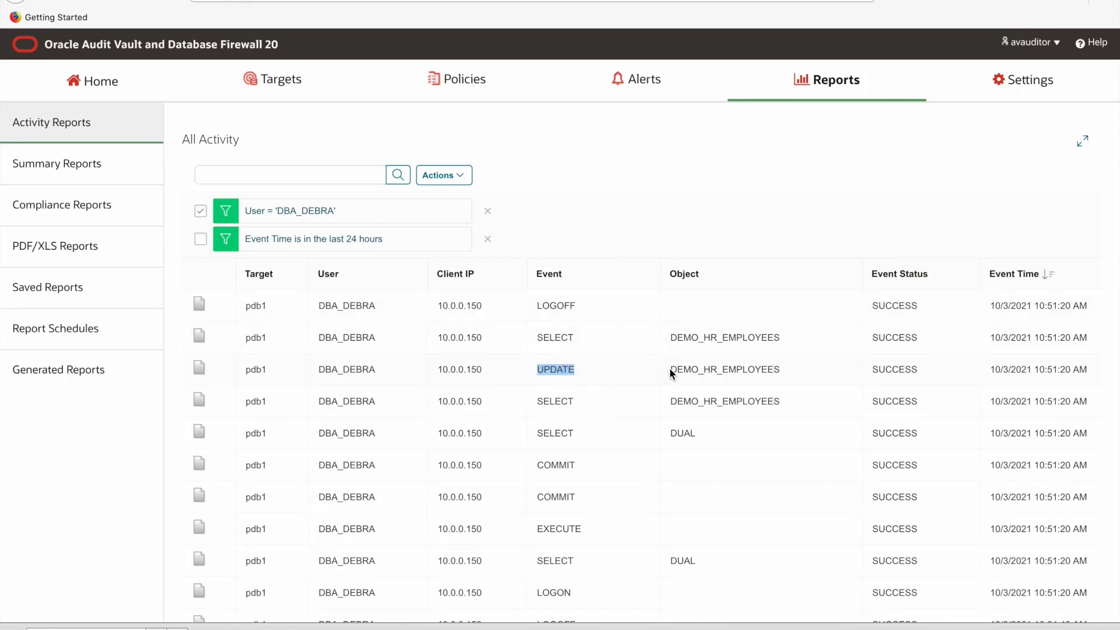
pyautogui.moveTo(670, 370); pyautogui.dragTo(786, 369)
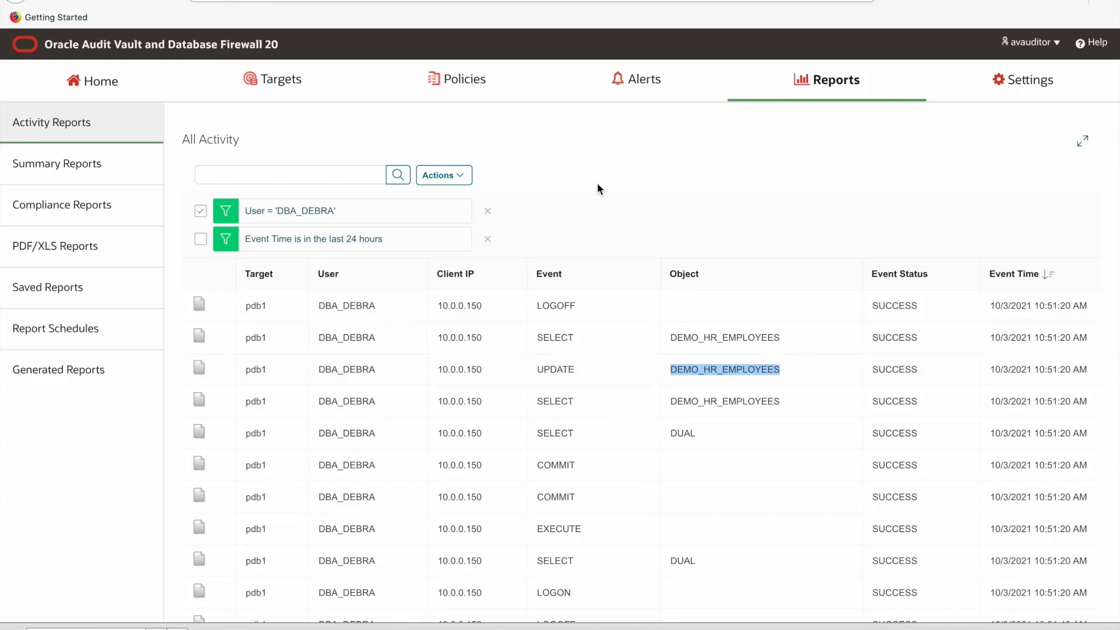
# Add the Client Program, Command Text and Row Count columns to the All Activity report
pyautogui.click(460, 176)
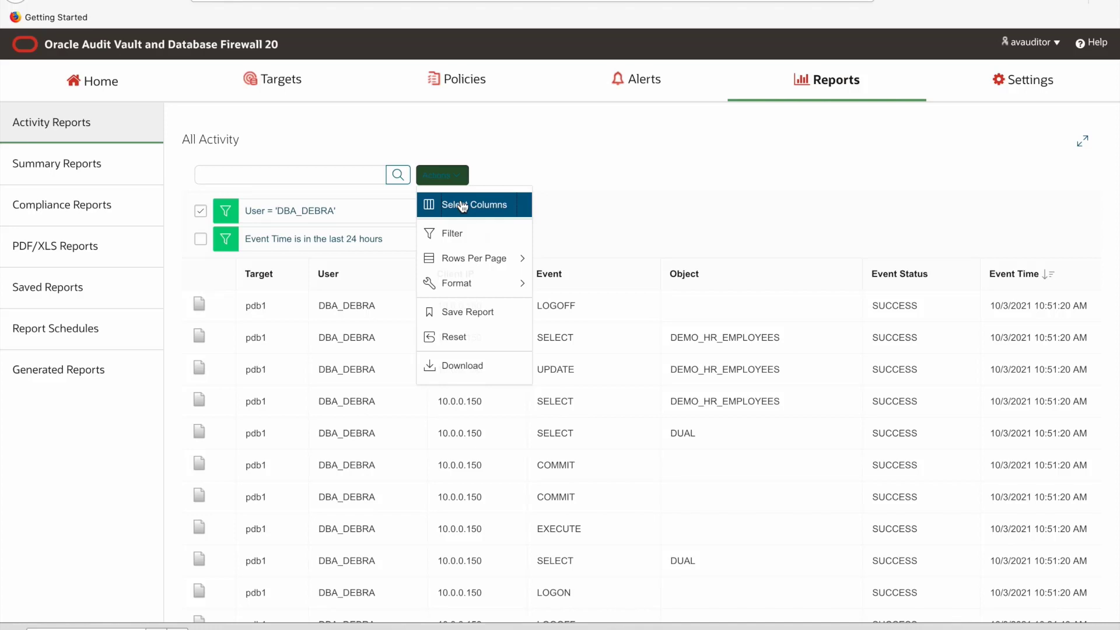
pyautogui.click(462, 205)
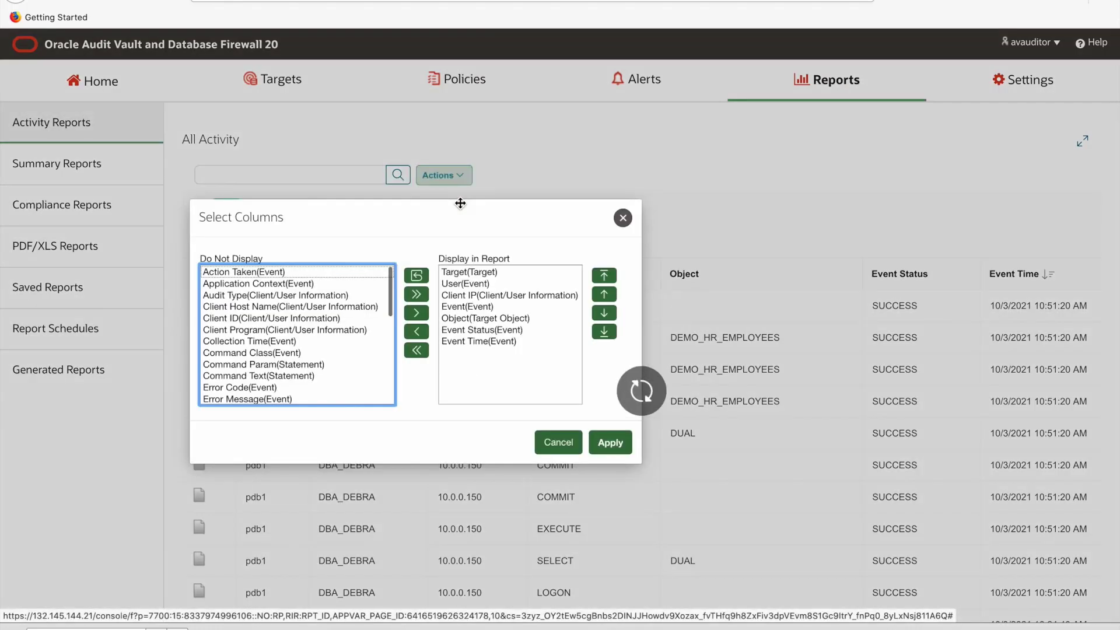
pyautogui.click(262, 331)
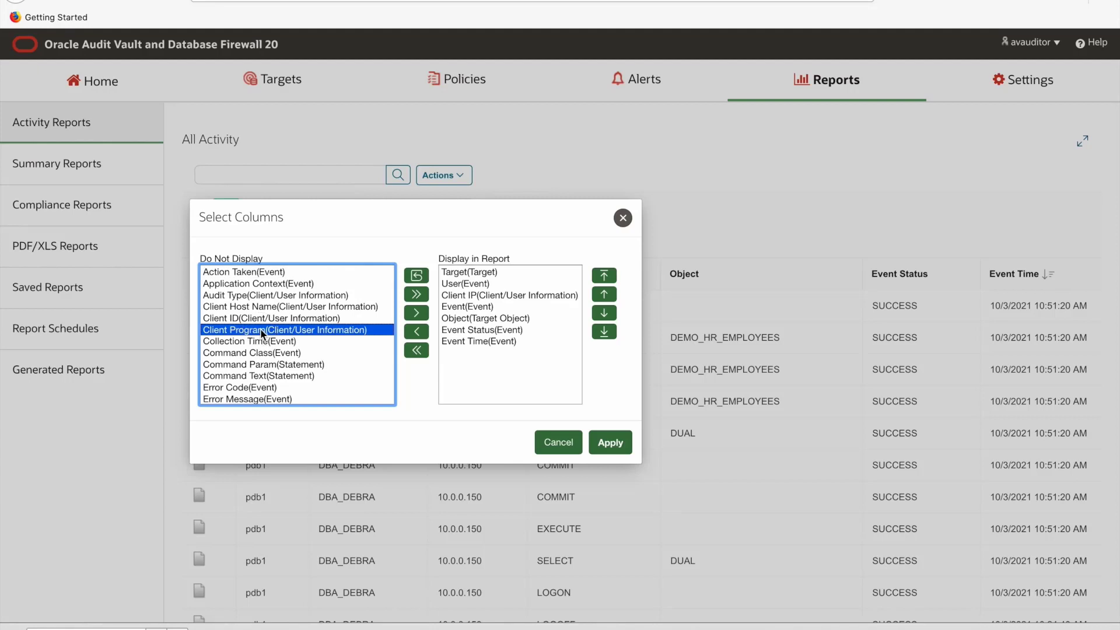
pyautogui.click(416, 314)
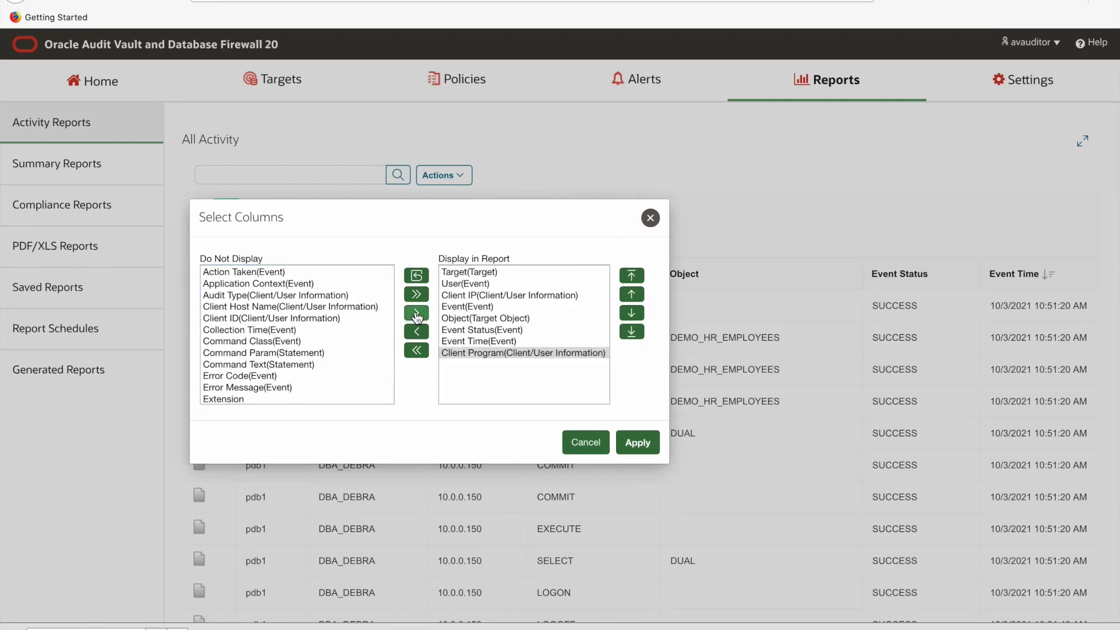
pyautogui.click(293, 363)
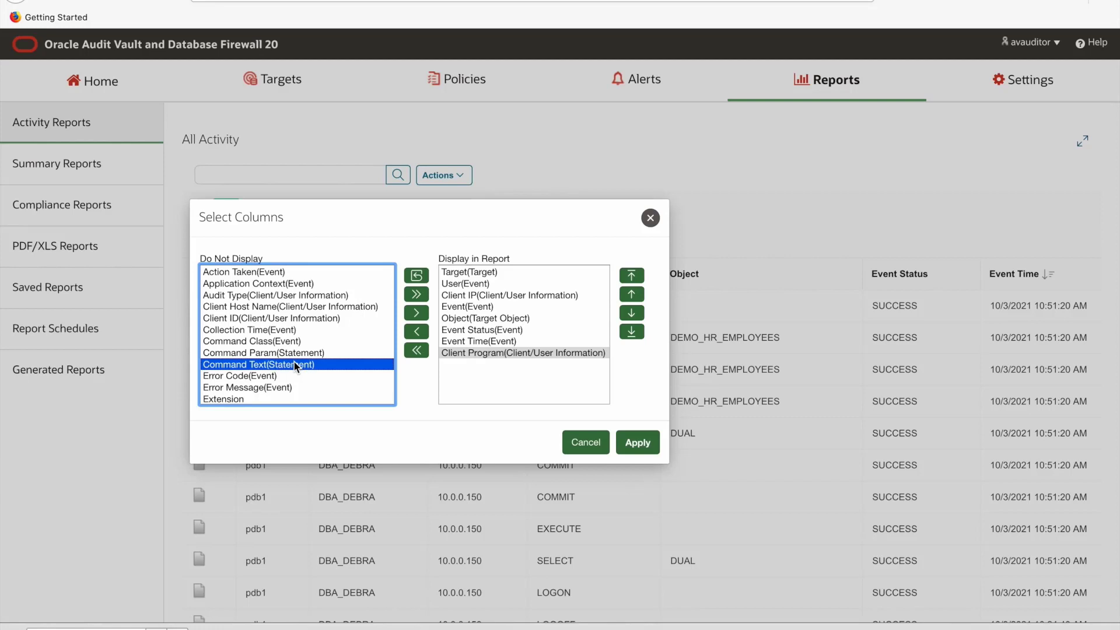
pyautogui.click(414, 314)
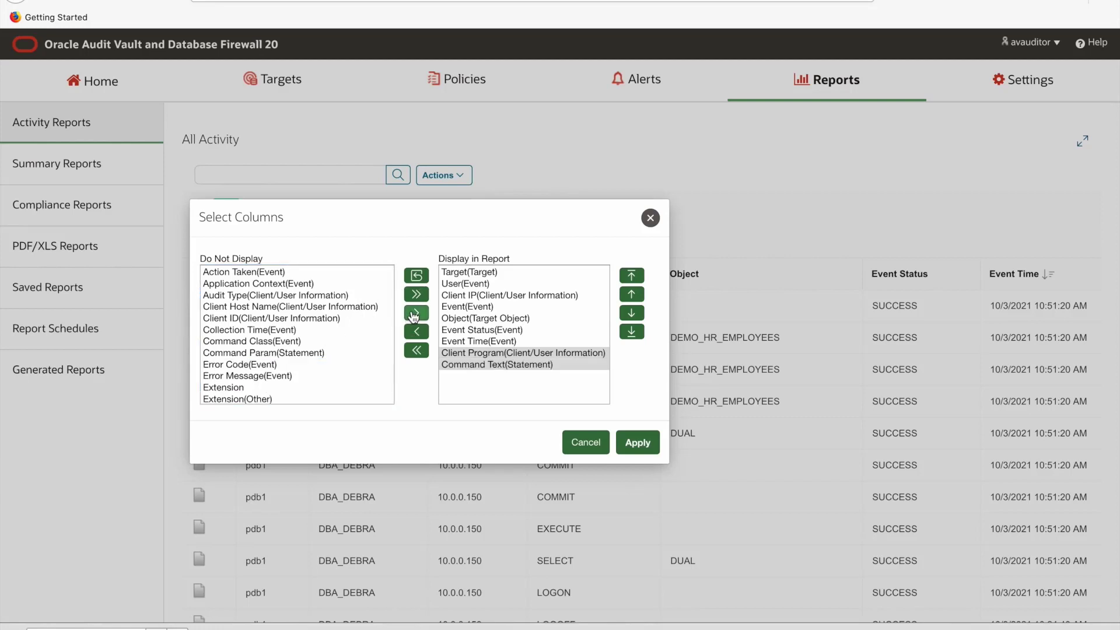
pyautogui.scroll(-4, 300, 372)
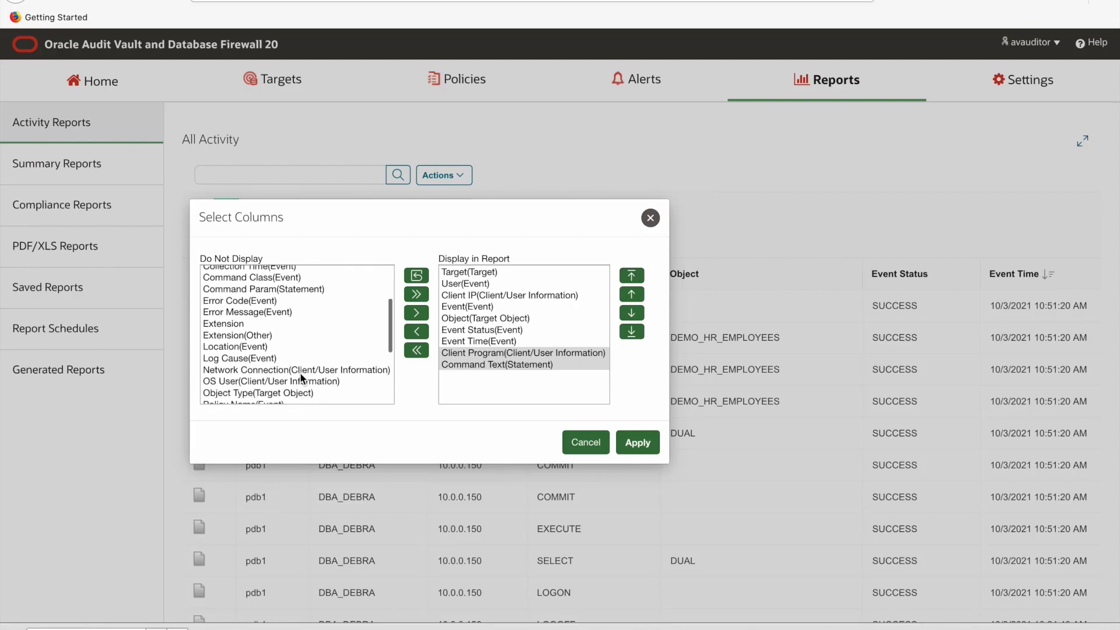
pyautogui.scroll(-2, 300, 372)
pyautogui.click(253, 376)
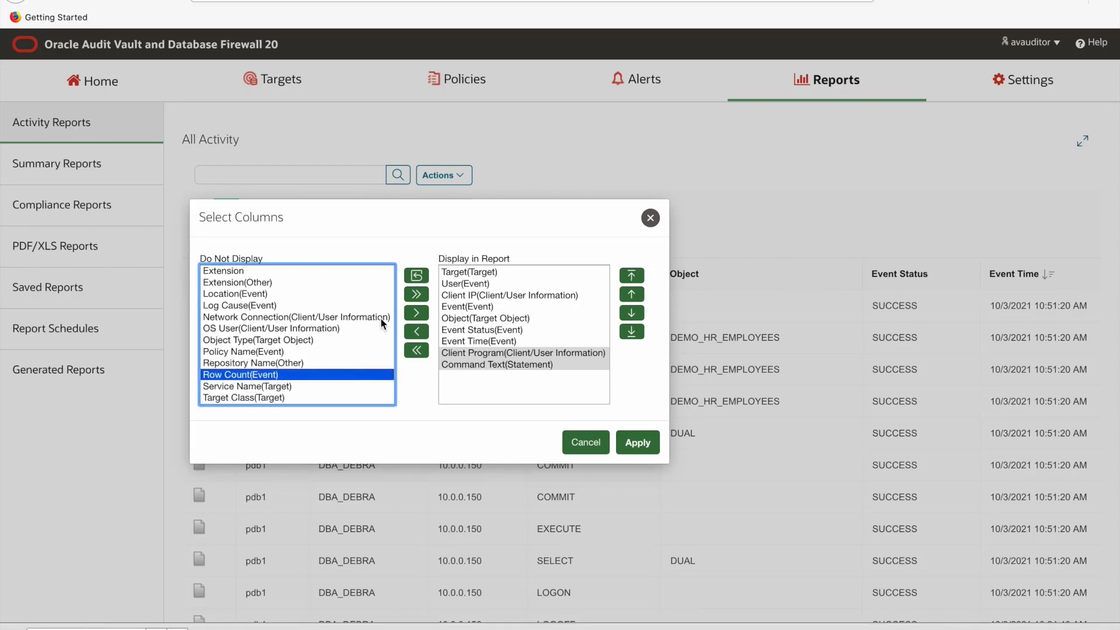
pyautogui.click(416, 314)
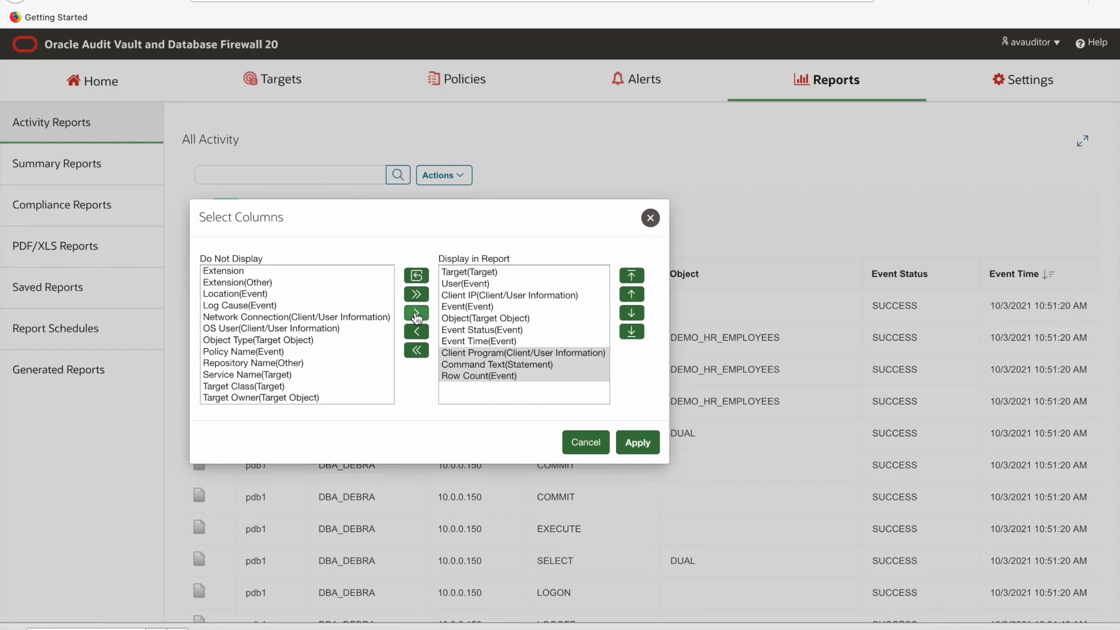
pyautogui.click(645, 448)
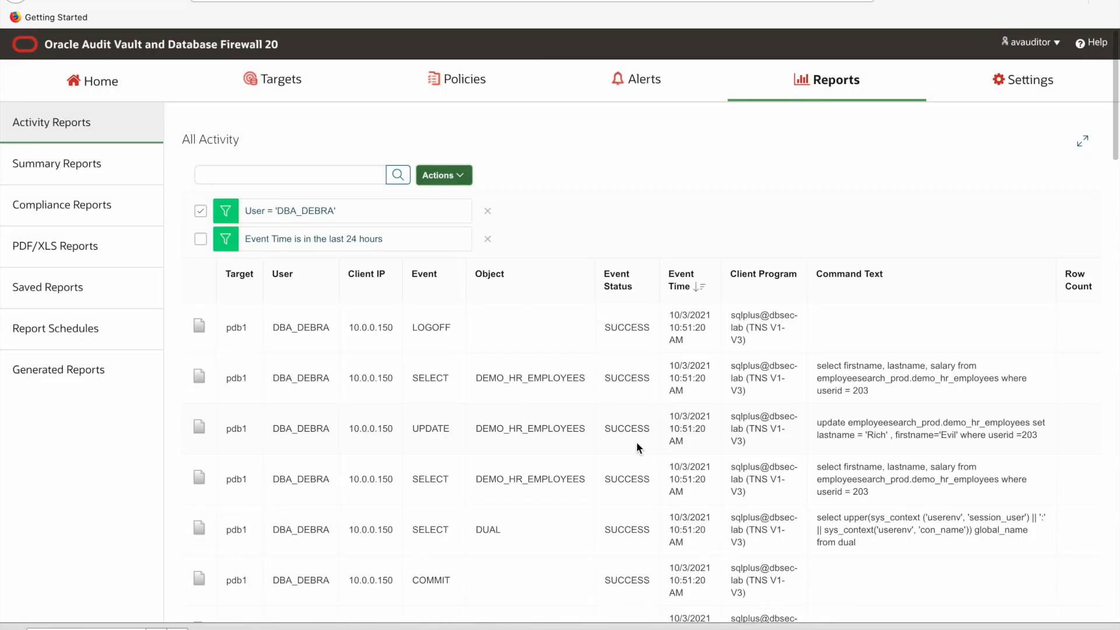
# Examine the user, event, object, client program and command text of the UPDATE entry on DEMO_HR_EMPLOYEES
pyautogui.hscroll(-3, 509, 437)
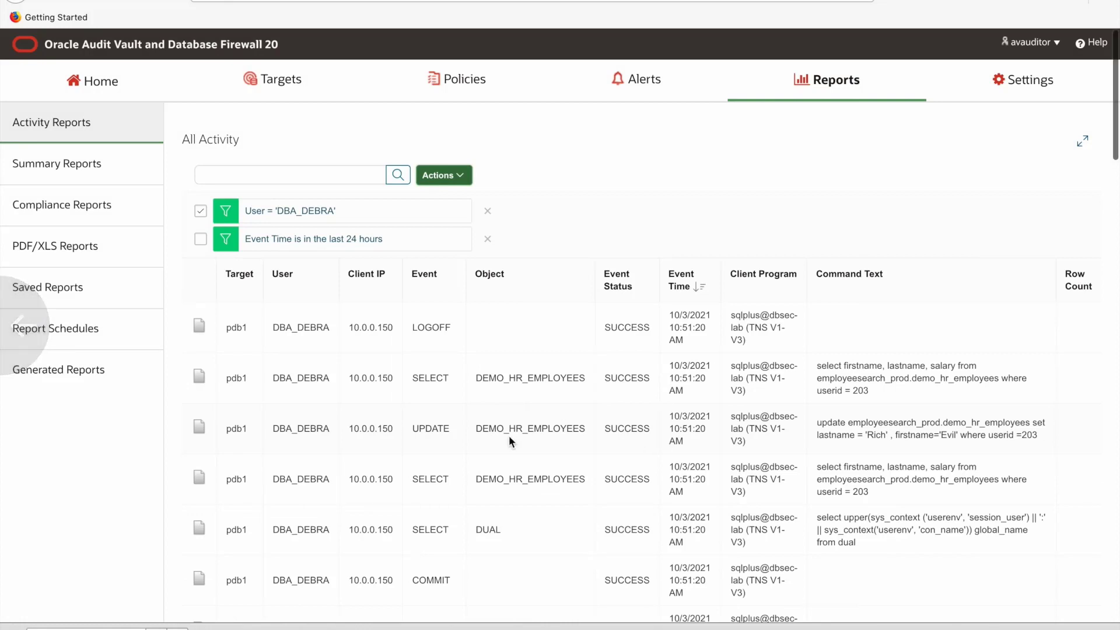
pyautogui.click(274, 430)
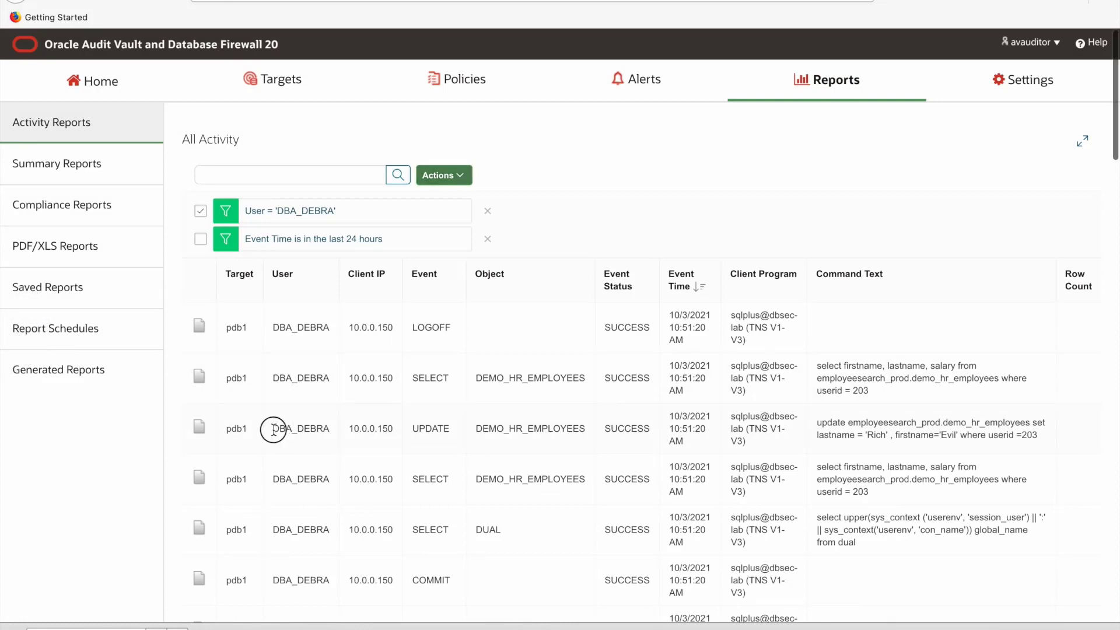
pyautogui.click(274, 430)
pyautogui.doubleClick(434, 429)
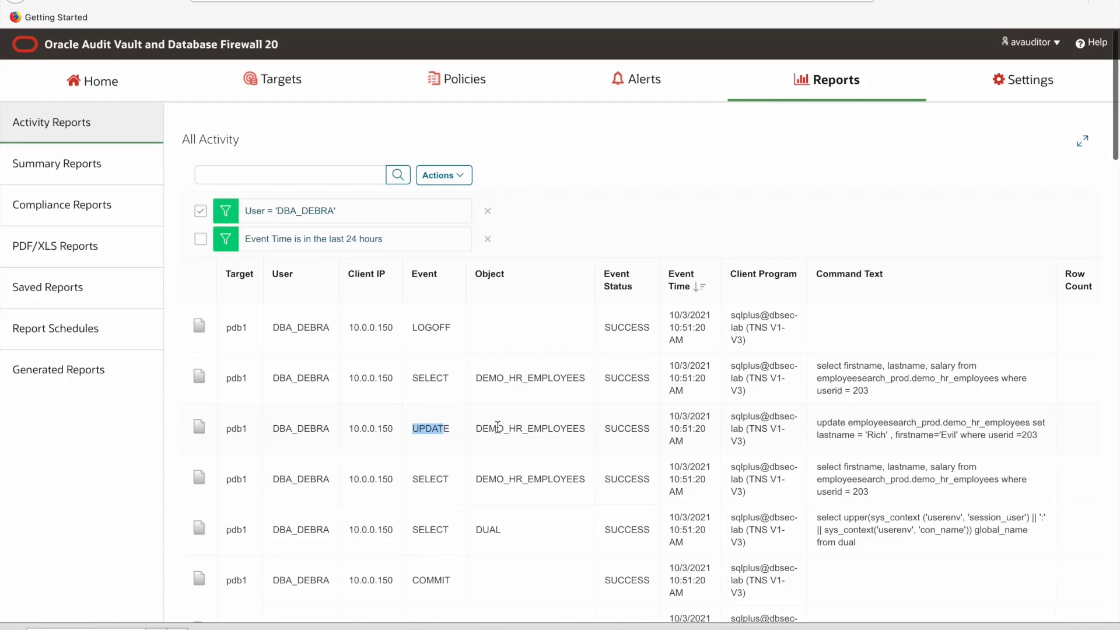
pyautogui.moveTo(497, 427); pyautogui.dragTo(567, 428)
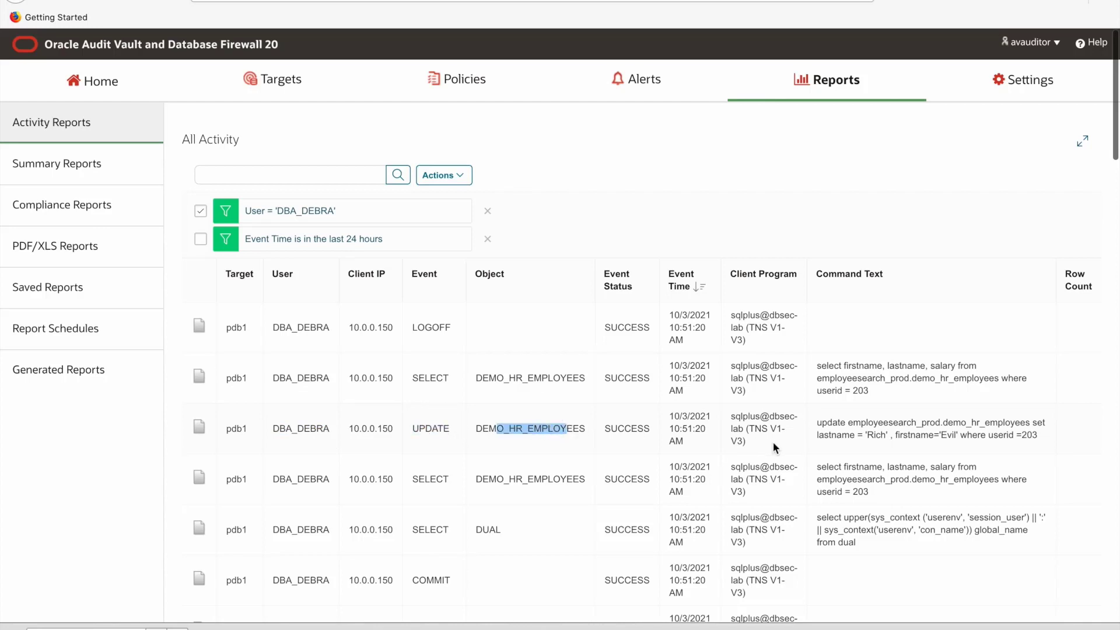
pyautogui.moveTo(747, 442); pyautogui.dragTo(735, 412)
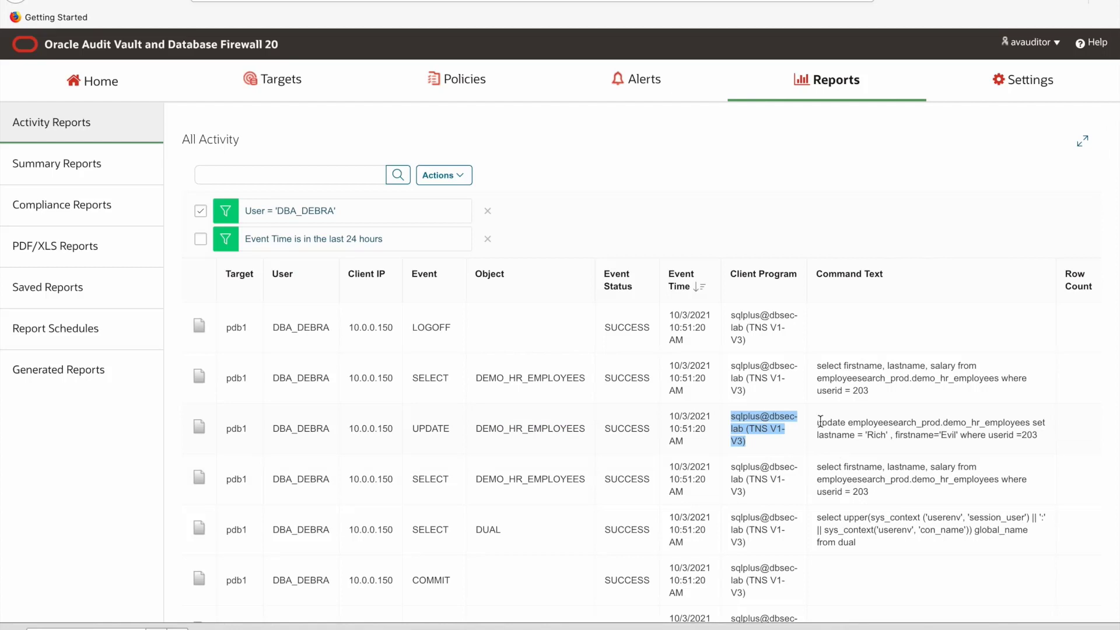
pyautogui.moveTo(820, 421); pyautogui.dragTo(963, 453)
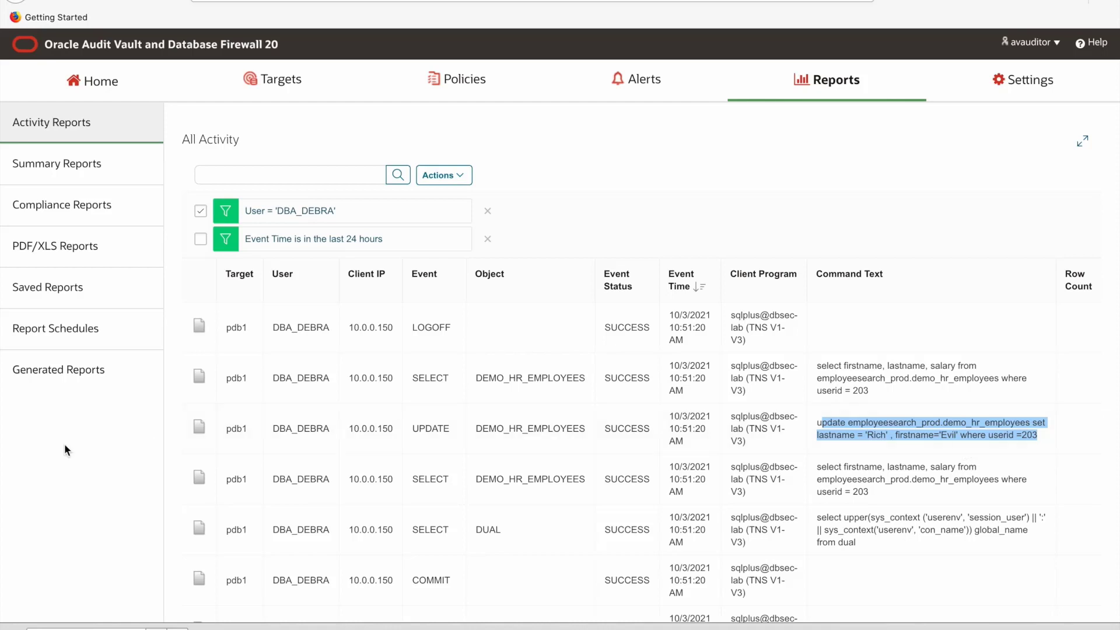
# Review the full audit record of the UPDATE event on DEMO_HR_EMPLOYEES and return to the report view
pyautogui.click(198, 430)
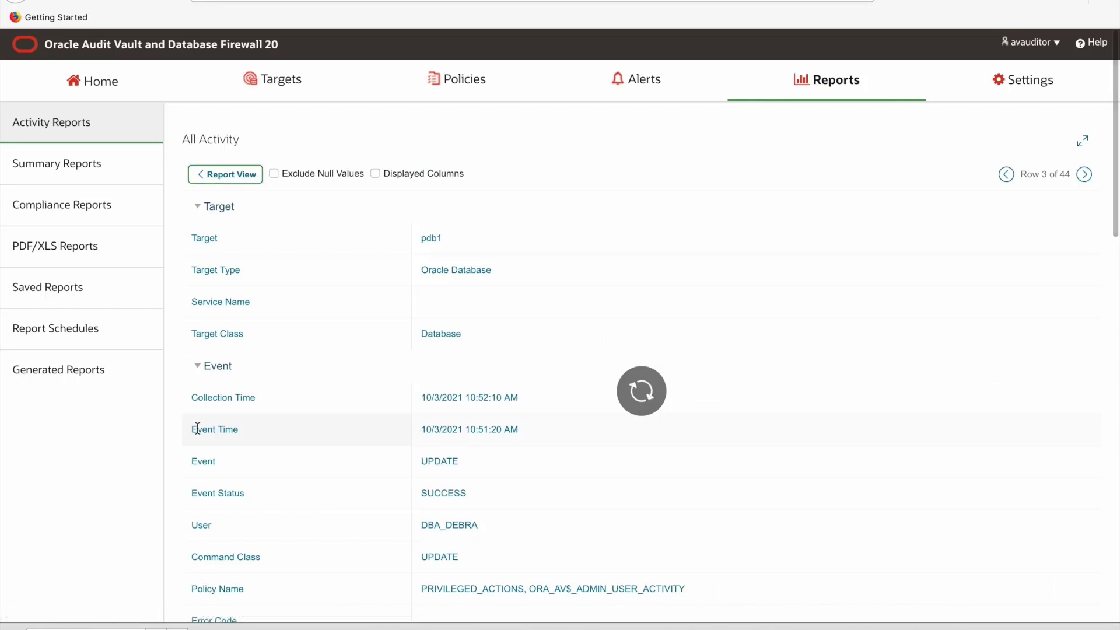
pyautogui.scroll(-1, 446, 490)
pyautogui.scroll(-12, 444, 497)
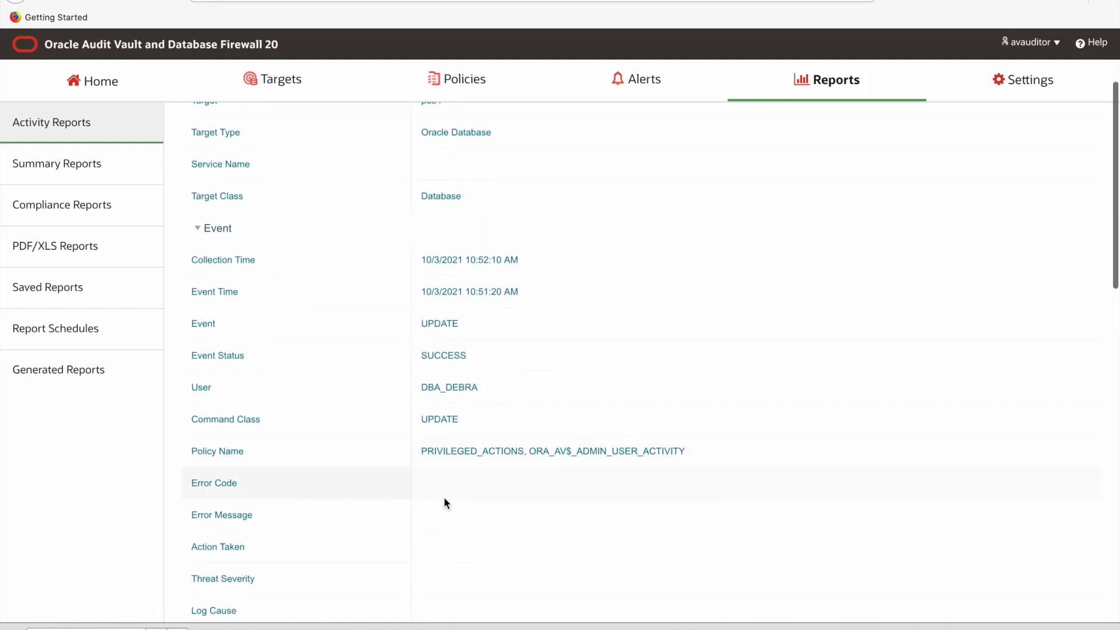
pyautogui.scroll(-3, 443, 494)
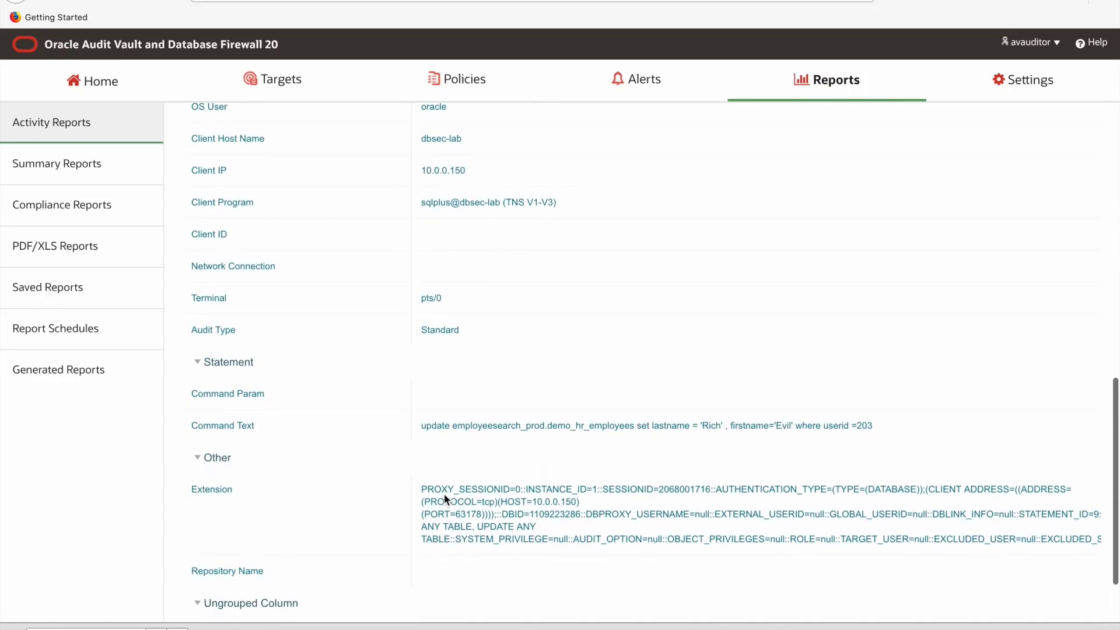
pyautogui.scroll(12, 444, 494)
pyautogui.scroll(2, 445, 495)
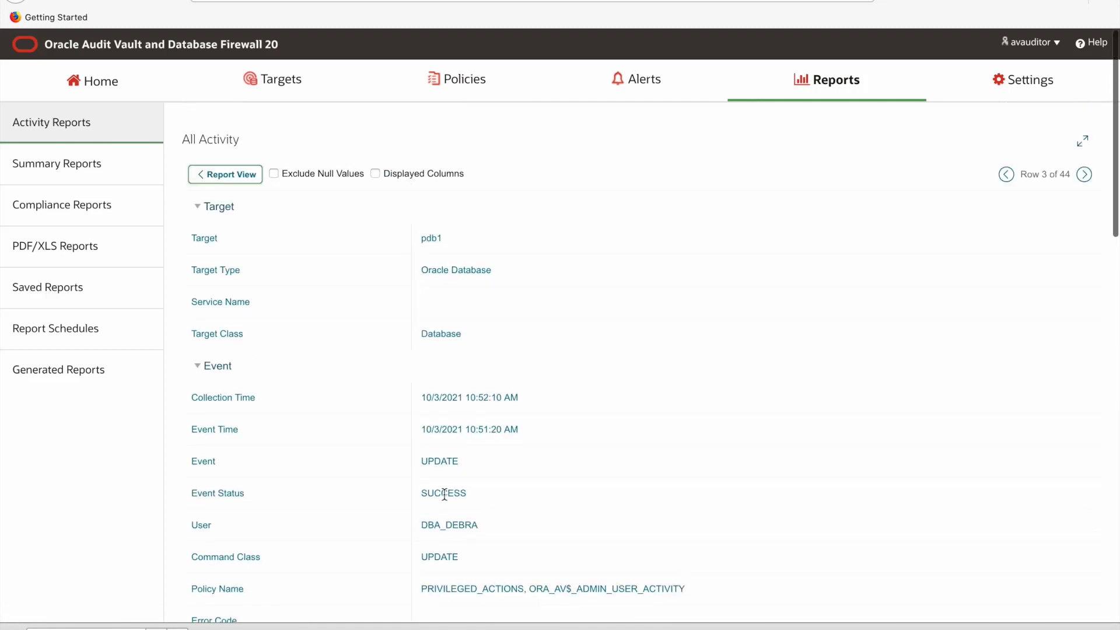
pyautogui.click(210, 176)
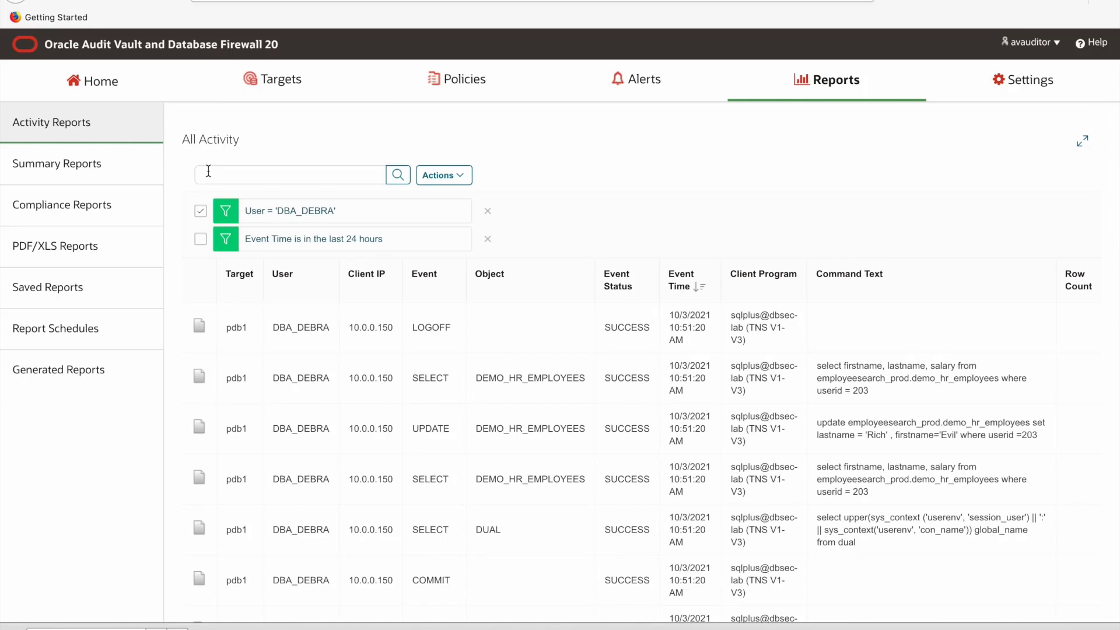
# Disable the DBA_DEBRA user filter and filter the All Activity report to Command Text containing %'UNION
pyautogui.click(201, 211)
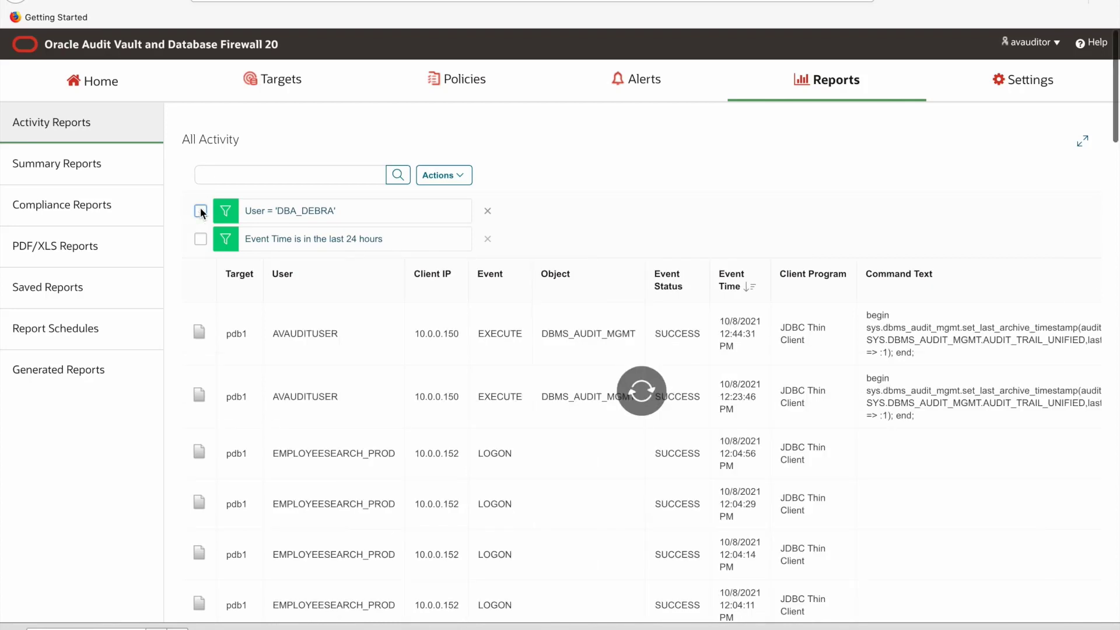
pyautogui.click(461, 176)
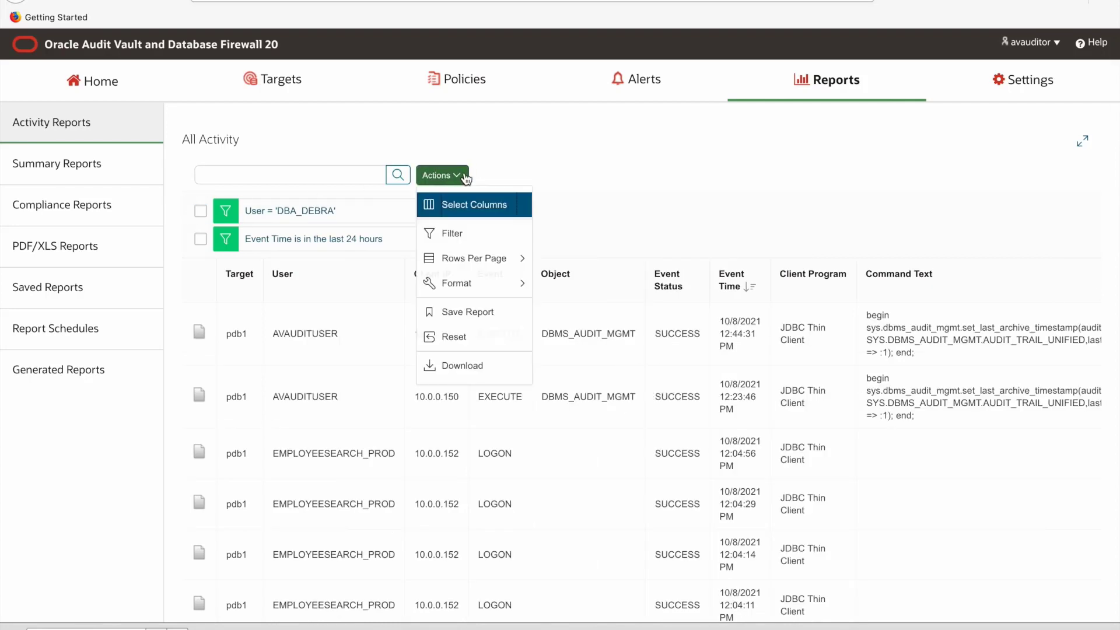
pyautogui.click(446, 236)
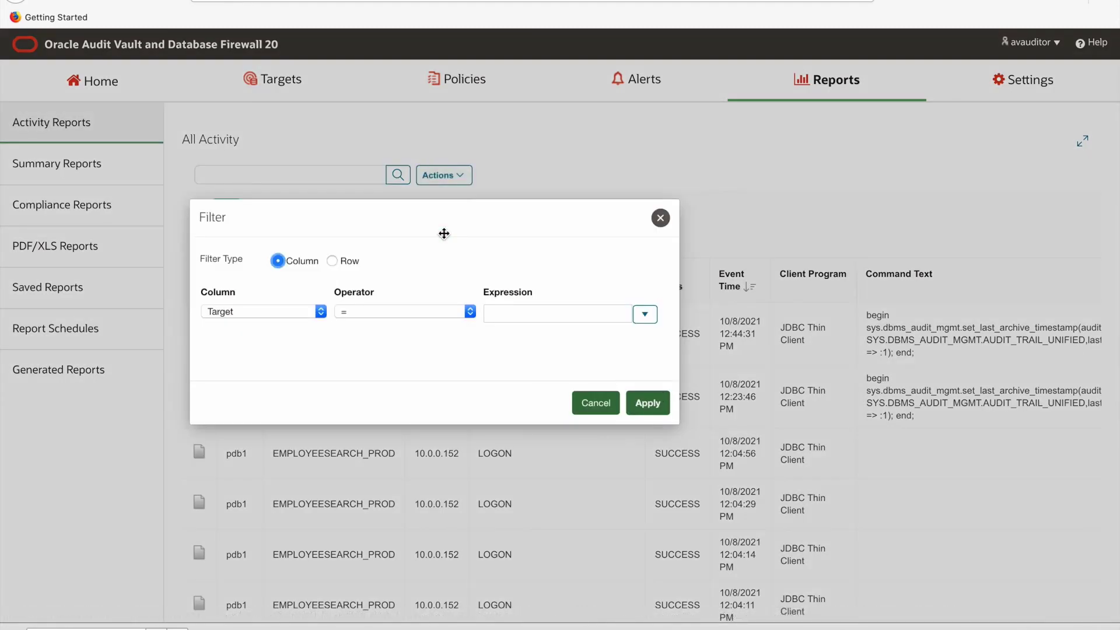
pyautogui.click(320, 311)
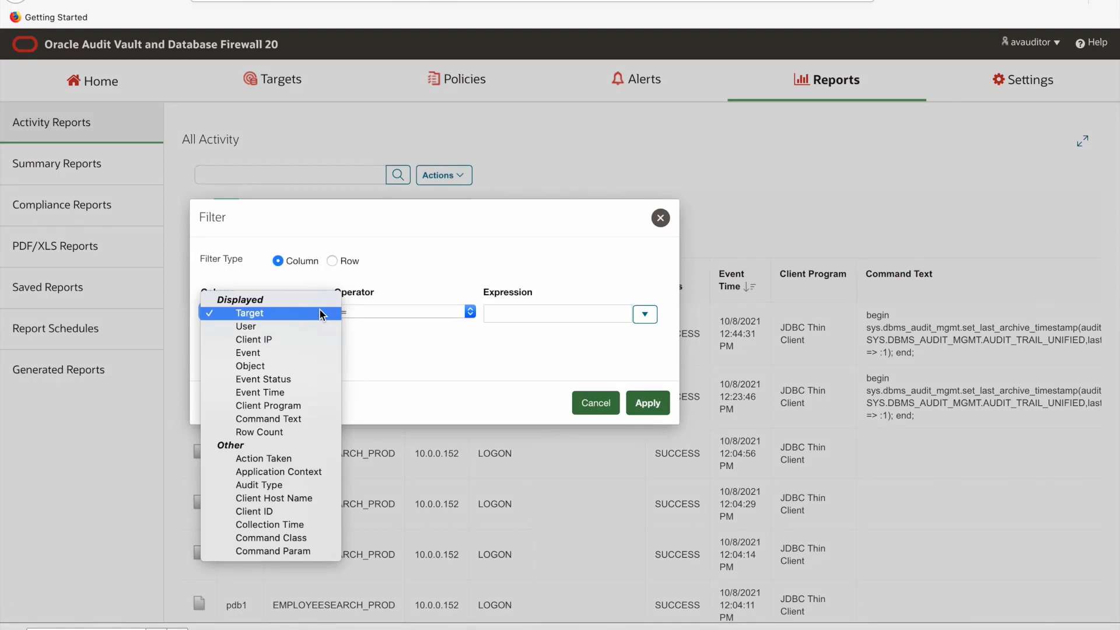
pyautogui.click(278, 422)
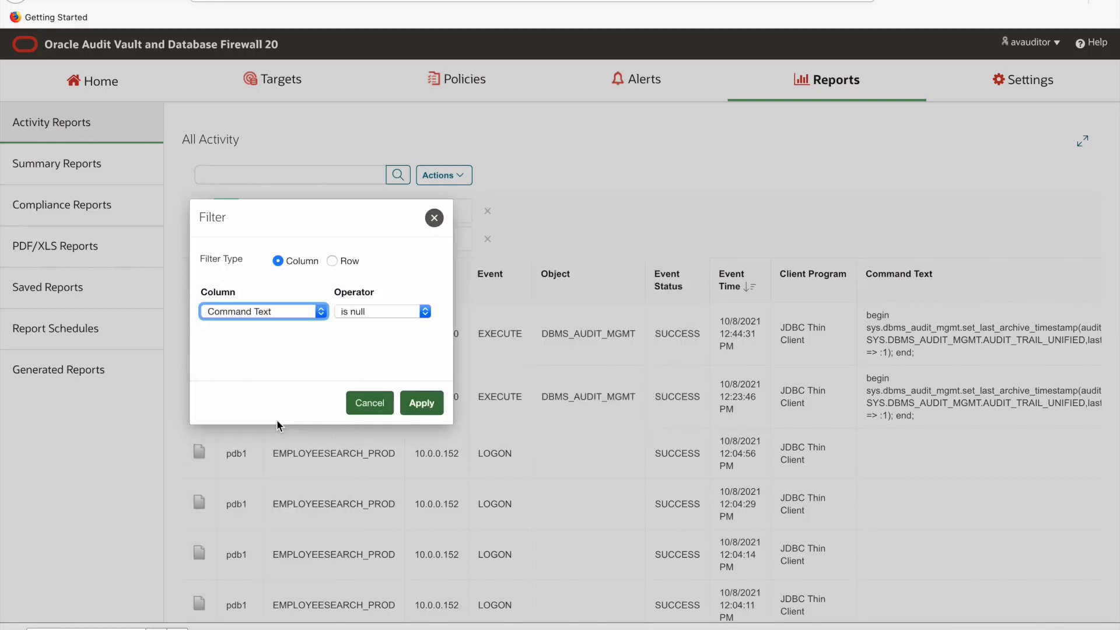
pyautogui.click(377, 311)
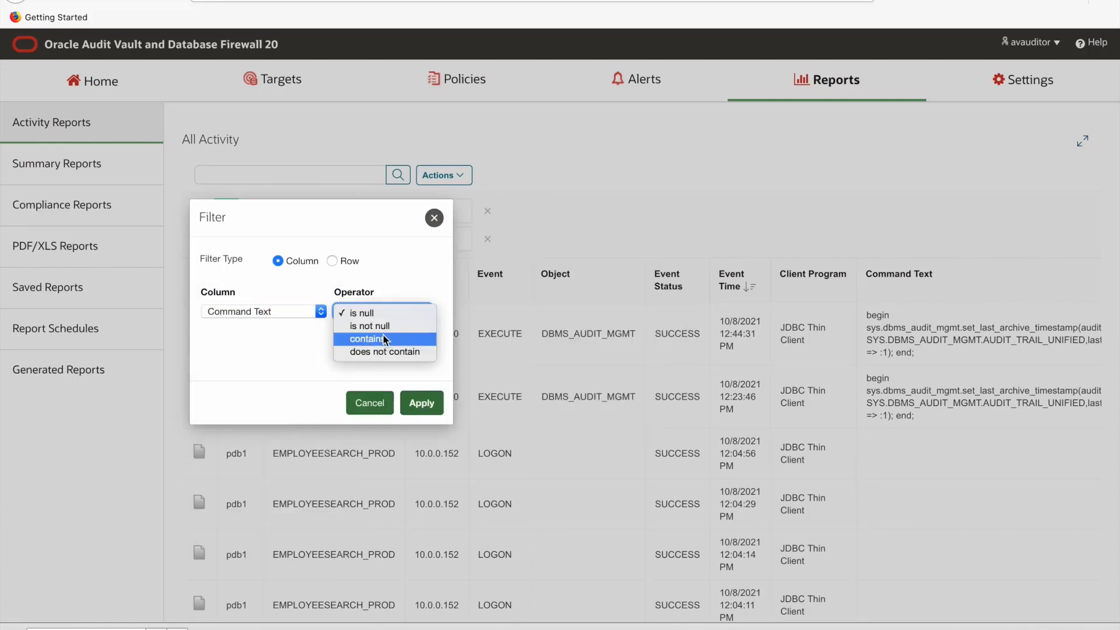
pyautogui.click(384, 339)
pyautogui.click(476, 311)
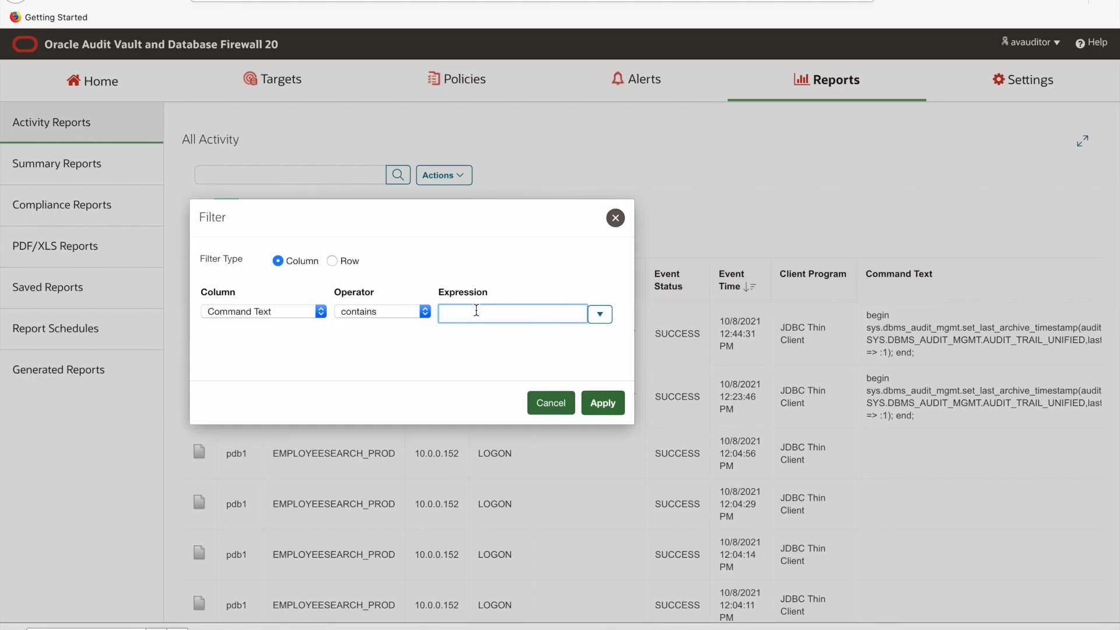
pyautogui.write("%'UNION")
pyautogui.click(601, 402)
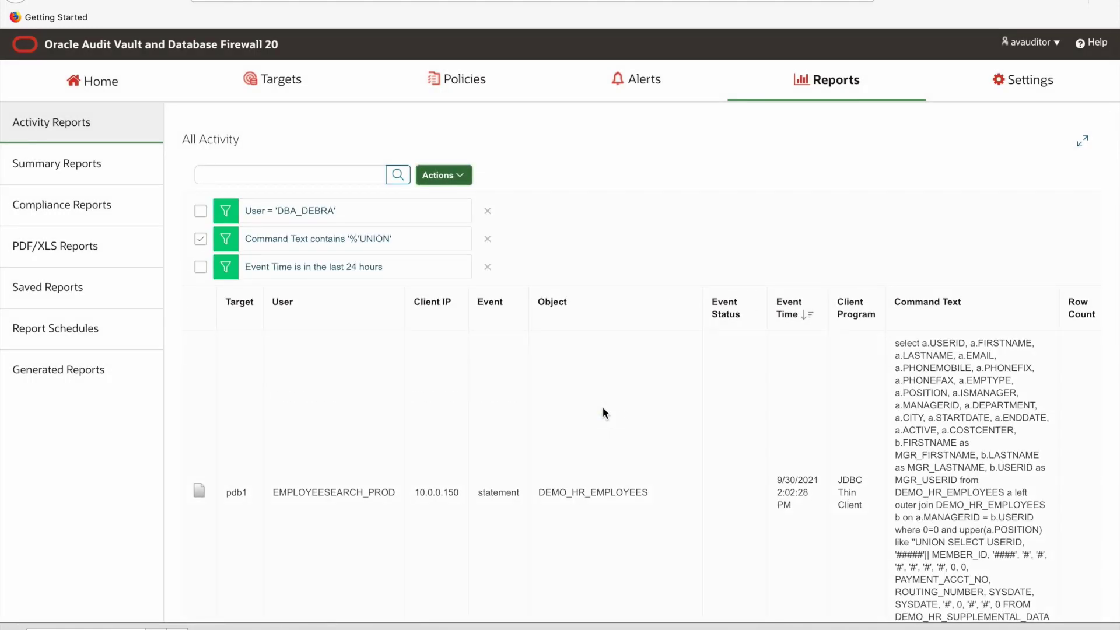
# Examine the user, injected UNION statement and target object of the first filtered event
pyautogui.scroll(-2, 468, 481)
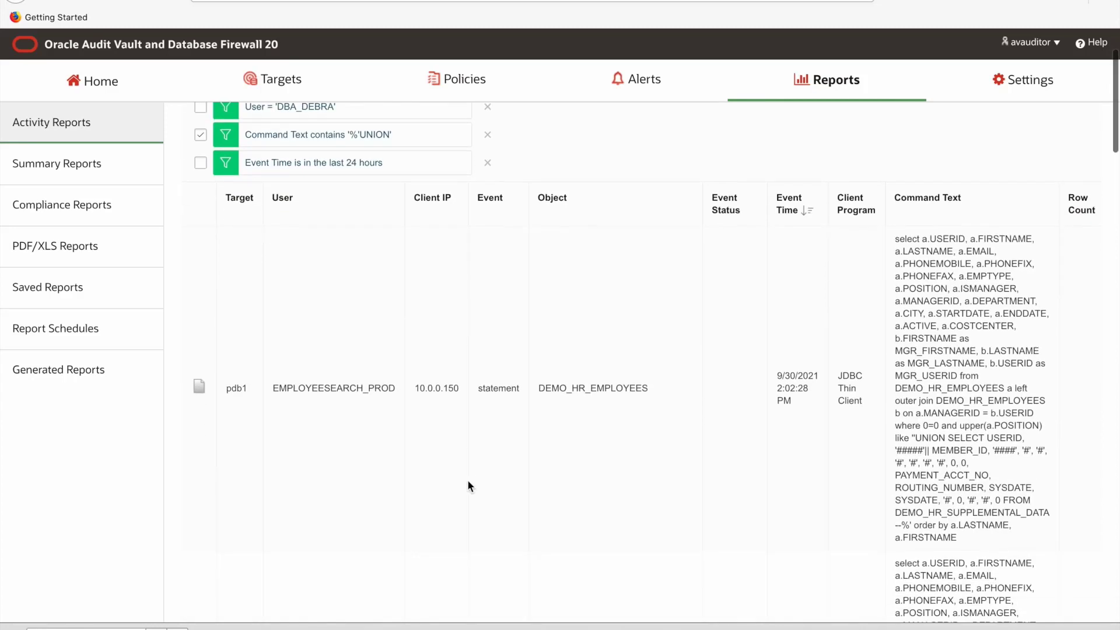
pyautogui.moveTo(323, 389); pyautogui.dragTo(383, 392)
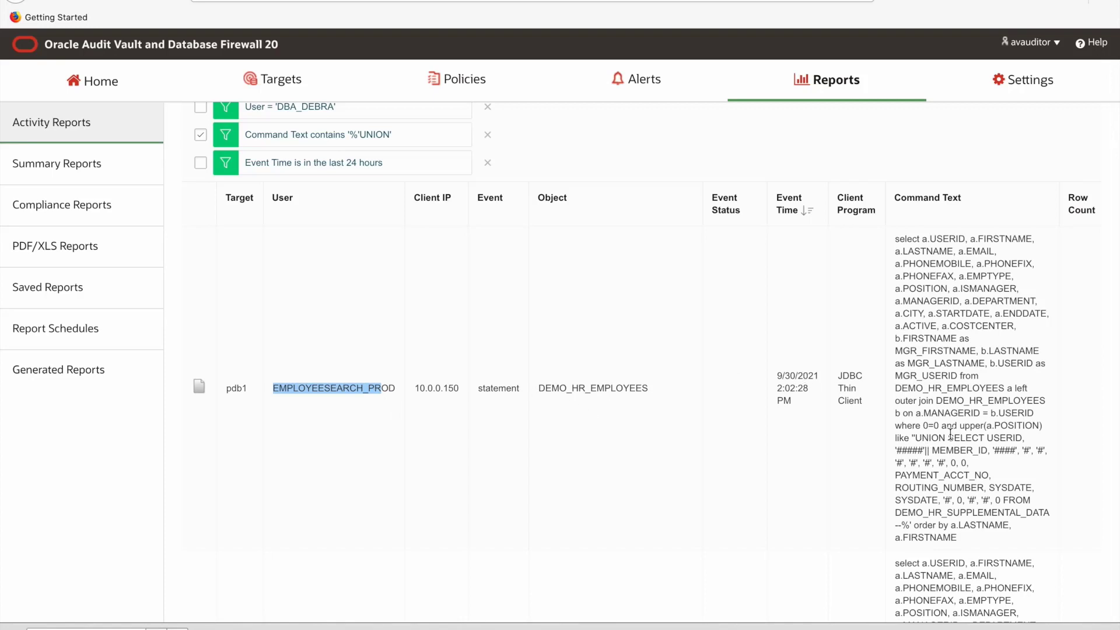
pyautogui.moveTo(914, 437); pyautogui.dragTo(962, 540)
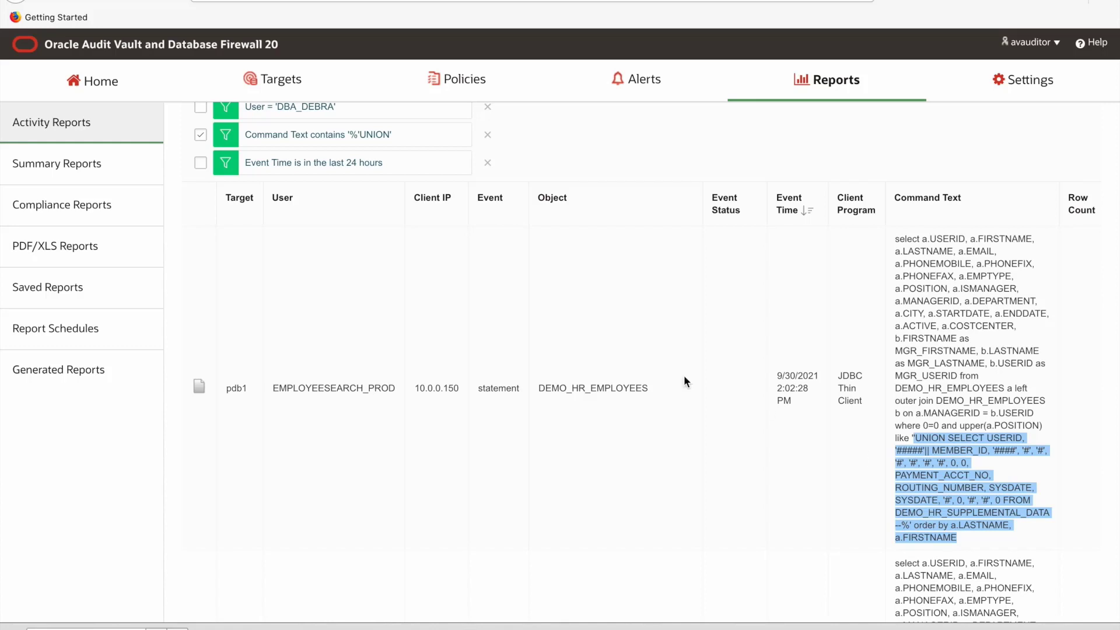
pyautogui.moveTo(650, 388); pyautogui.dragTo(537, 390)
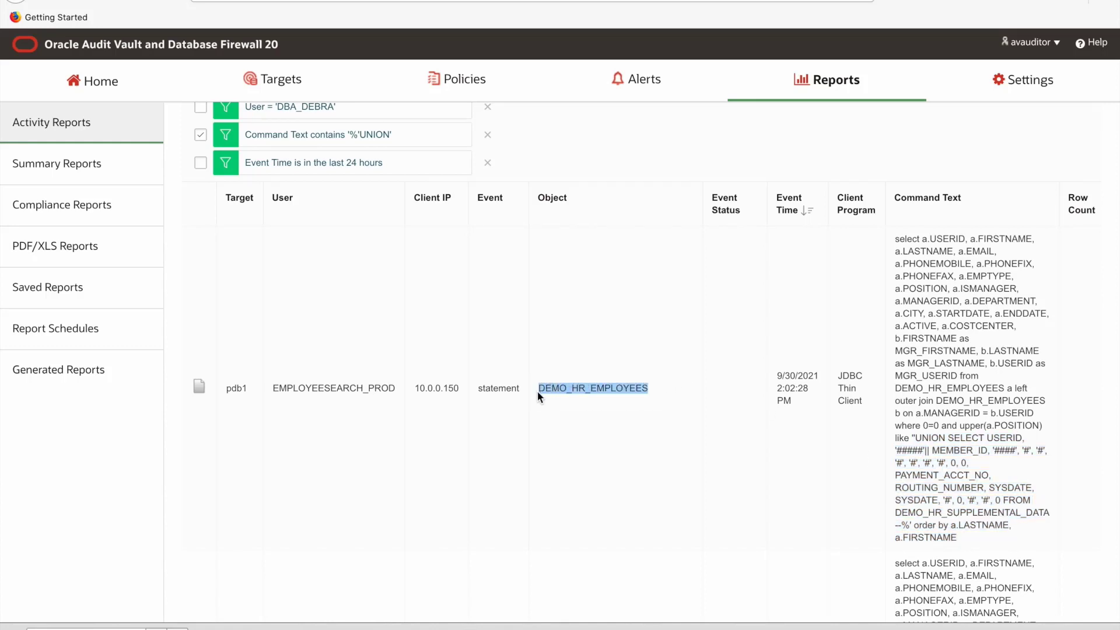
# Disable the Command Text filter and filter the All Activity report to Row Count > 200
pyautogui.scroll(2, 537, 391)
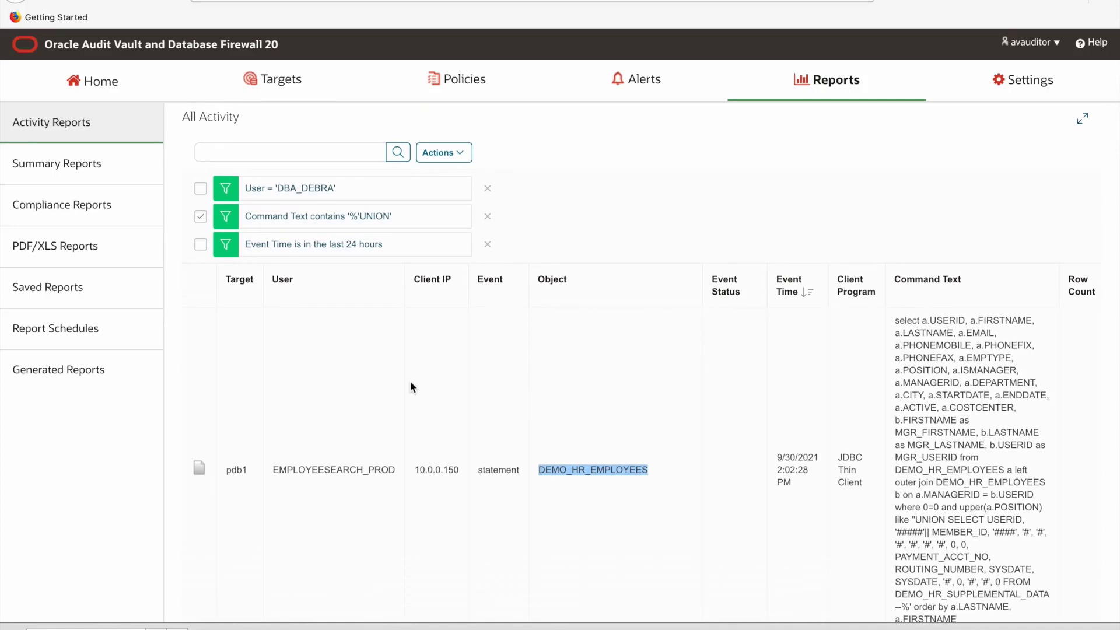
pyautogui.click(200, 217)
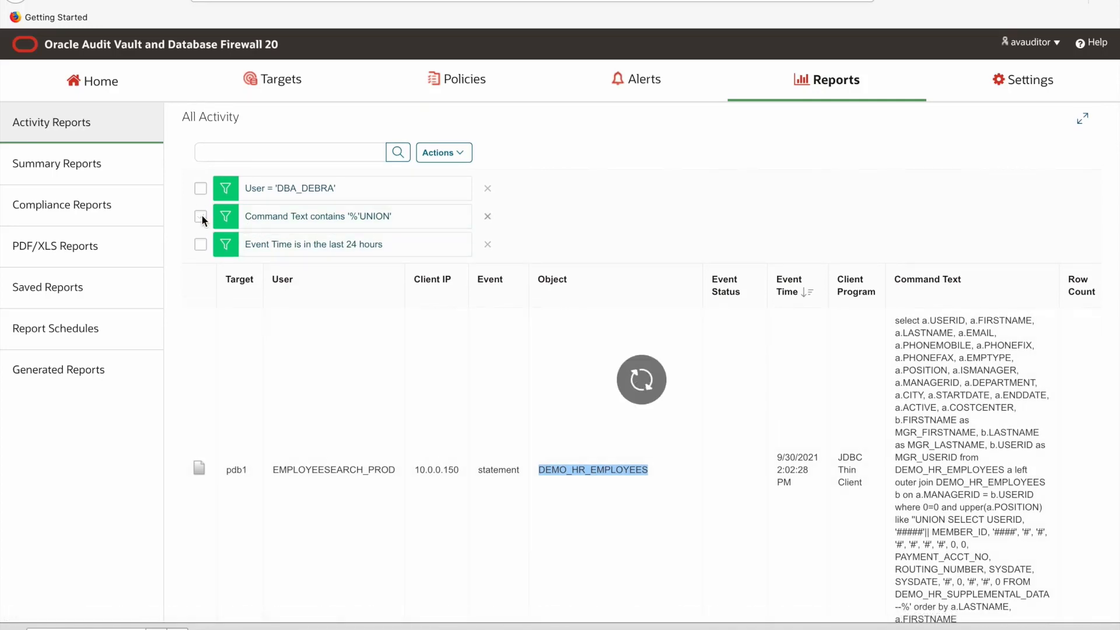
pyautogui.click(463, 154)
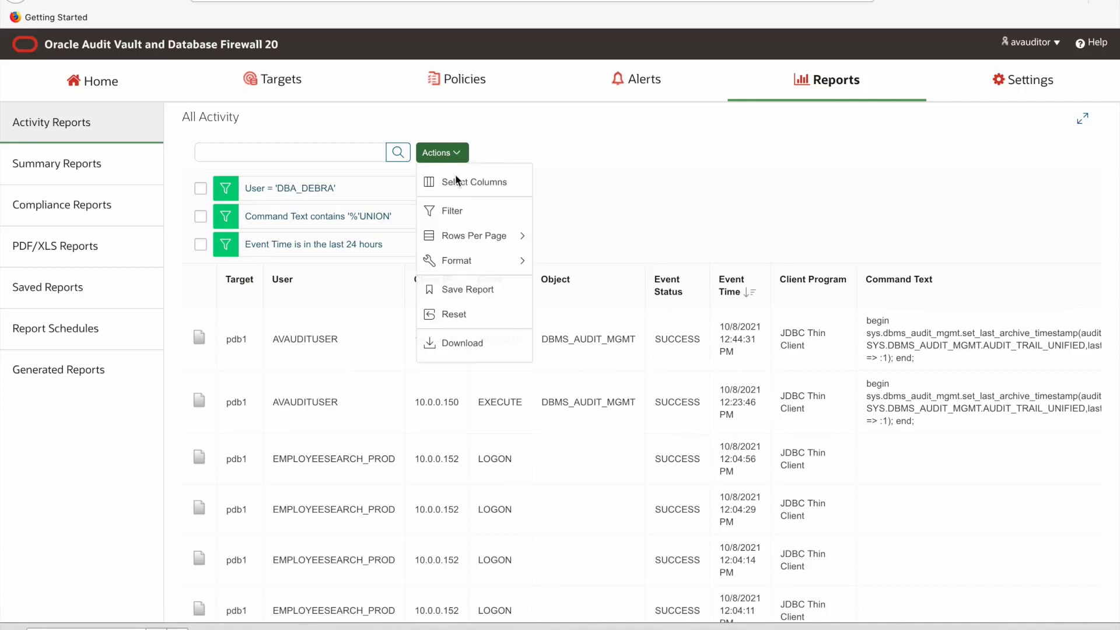
pyautogui.click(453, 212)
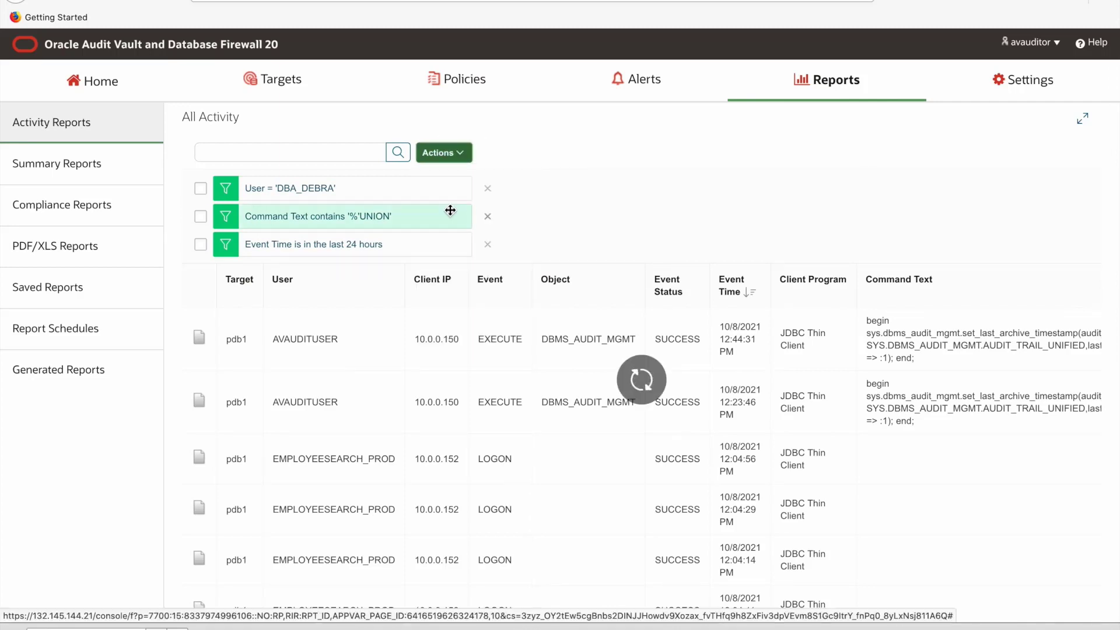
pyautogui.click(321, 290)
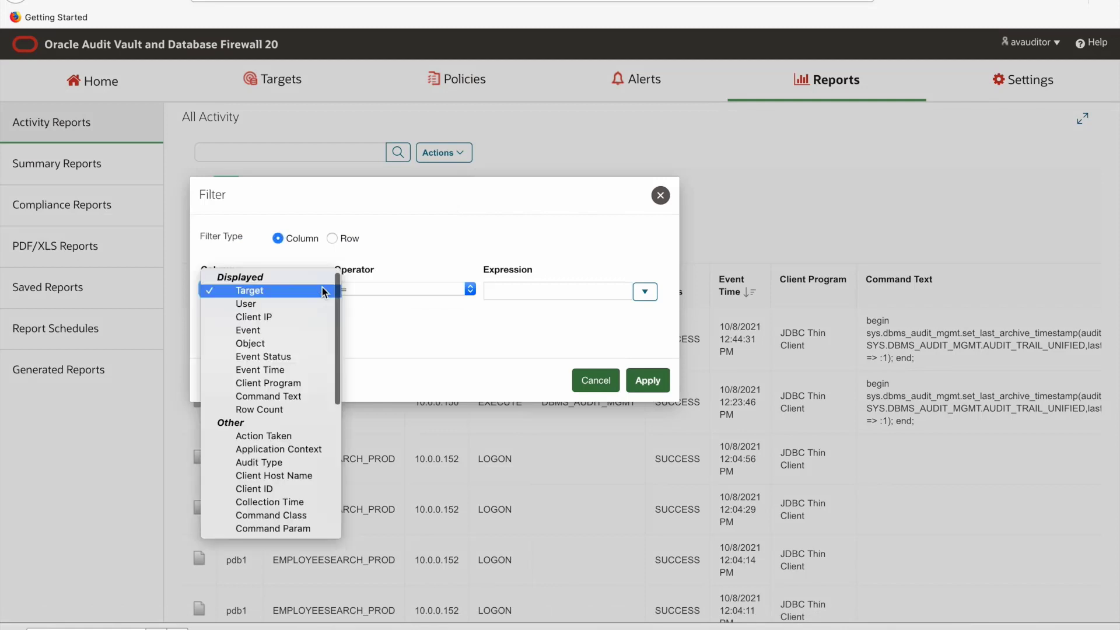
pyautogui.click(267, 410)
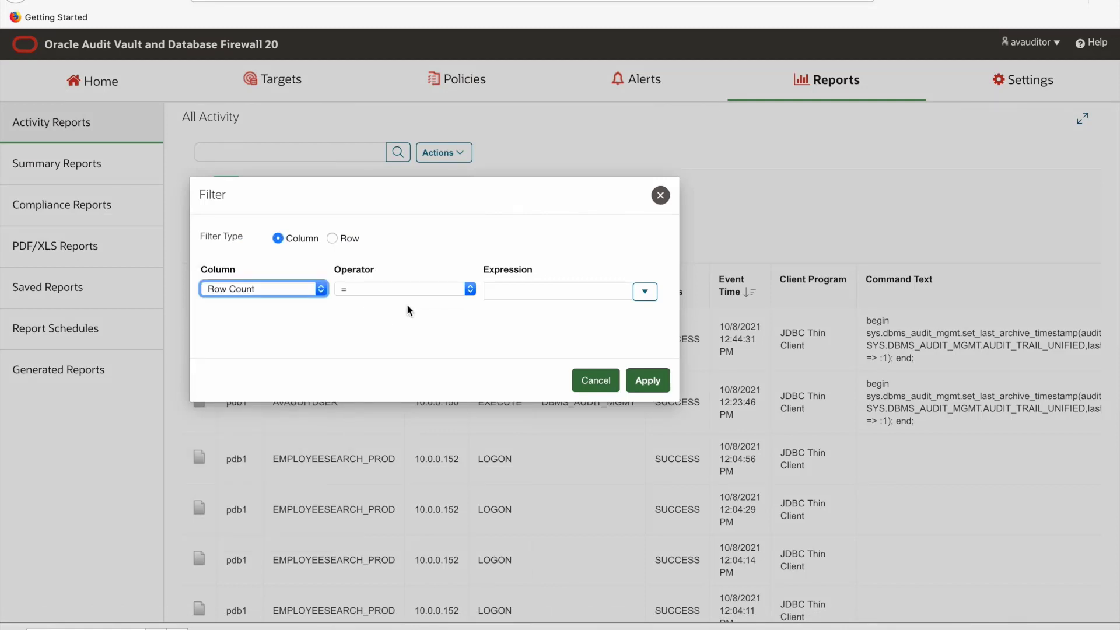
pyautogui.click(432, 289)
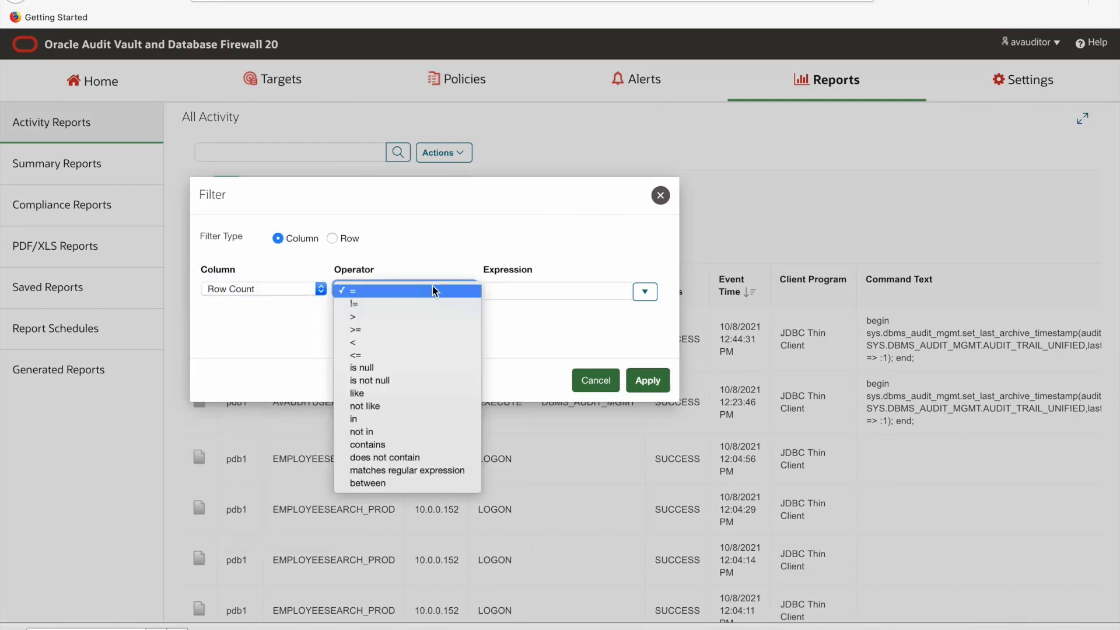
pyautogui.click(425, 317)
pyautogui.click(527, 292)
pyautogui.write('200')
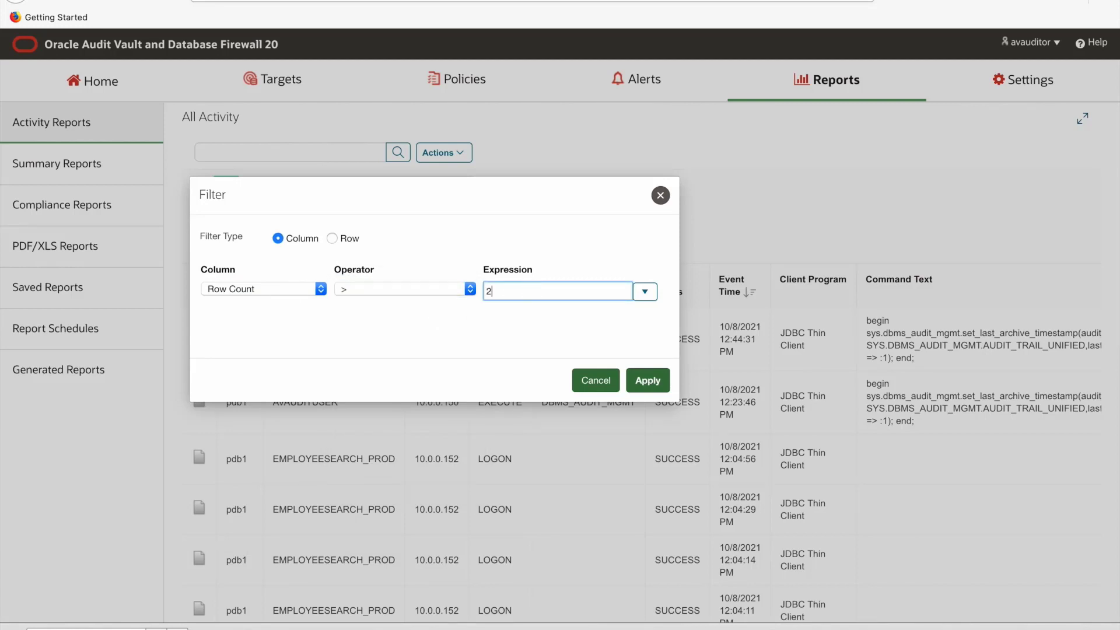
pyautogui.click(664, 389)
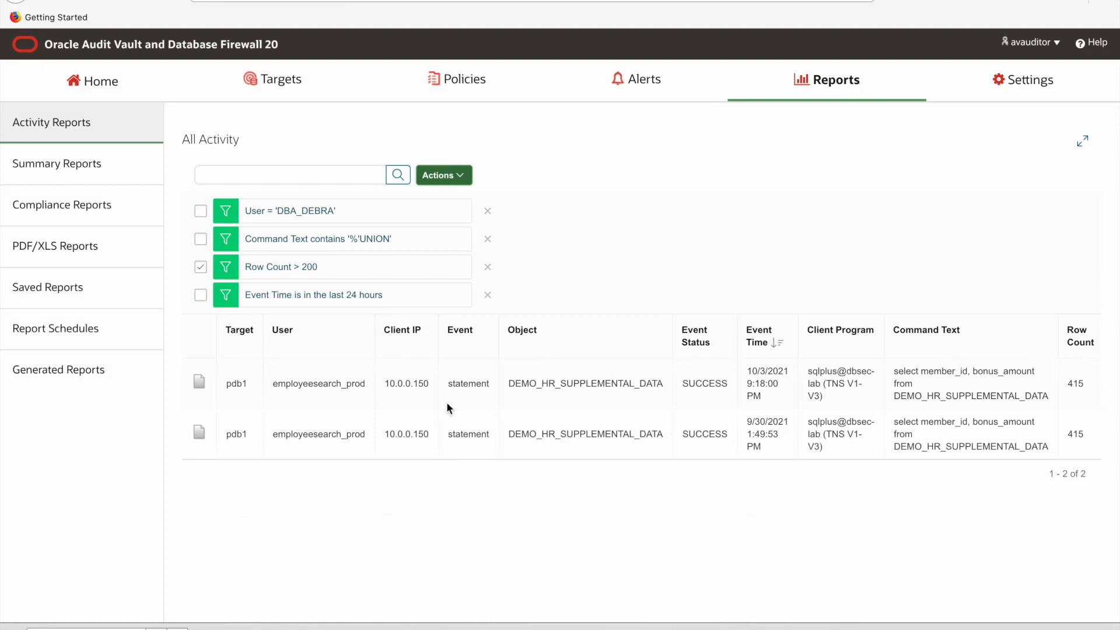
# Examine the user, row count and client program of the first event in the row-count-filtered report
pyautogui.moveTo(272, 383); pyautogui.dragTo(364, 384)
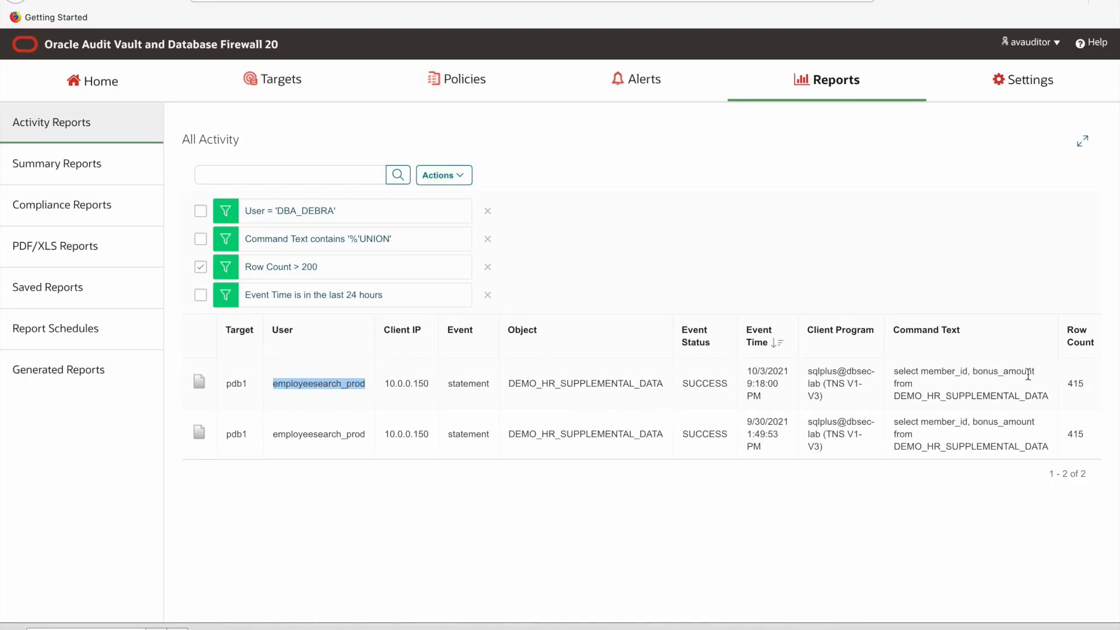
pyautogui.moveTo(1067, 384); pyautogui.dragTo(1087, 389)
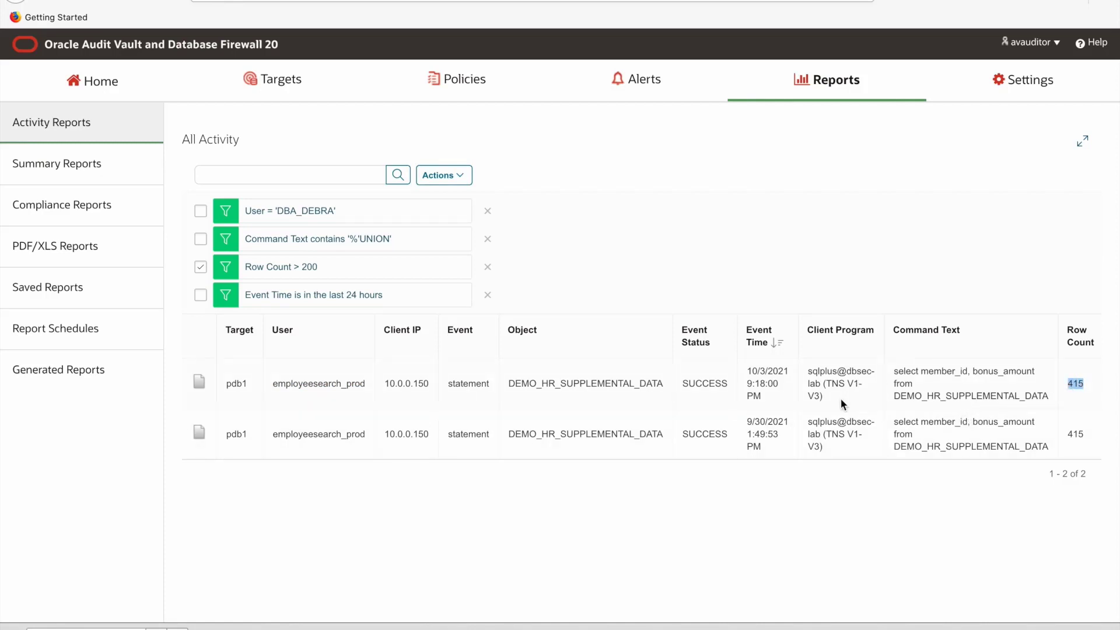
pyautogui.moveTo(843, 403); pyautogui.dragTo(809, 369)
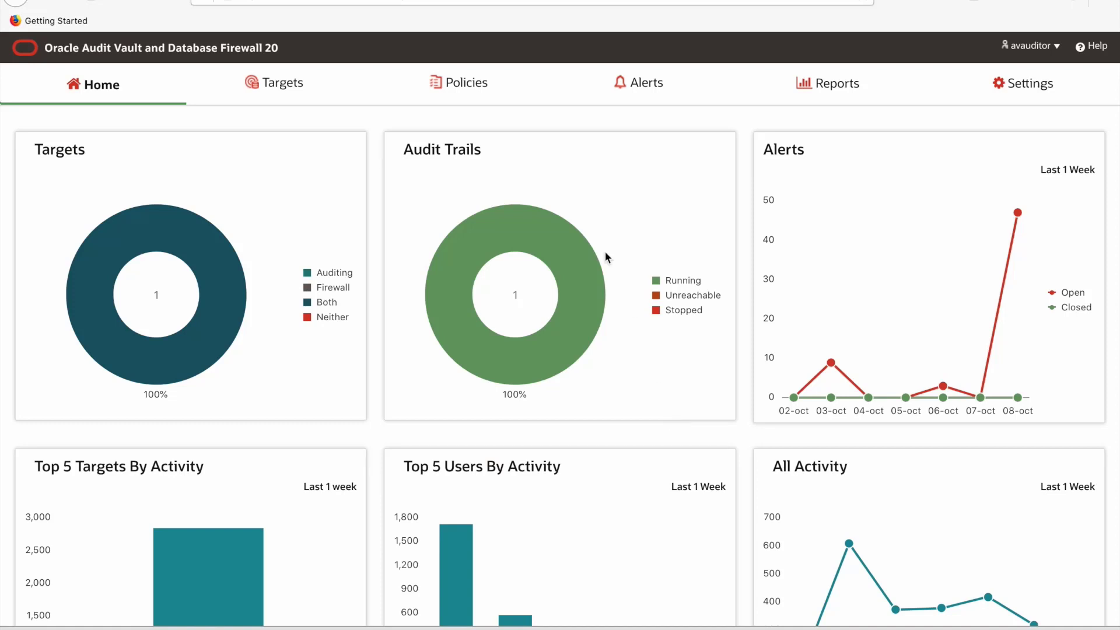
# Open the sets and profiles of the Trusted path database firewall policy
pyautogui.click(467, 82)
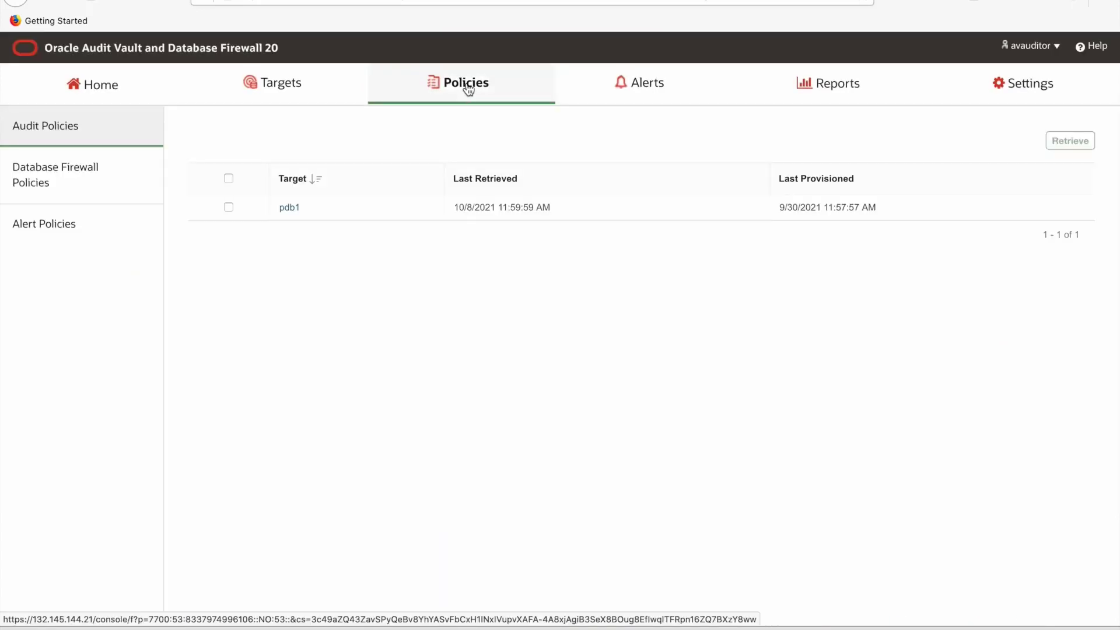
pyautogui.click(58, 183)
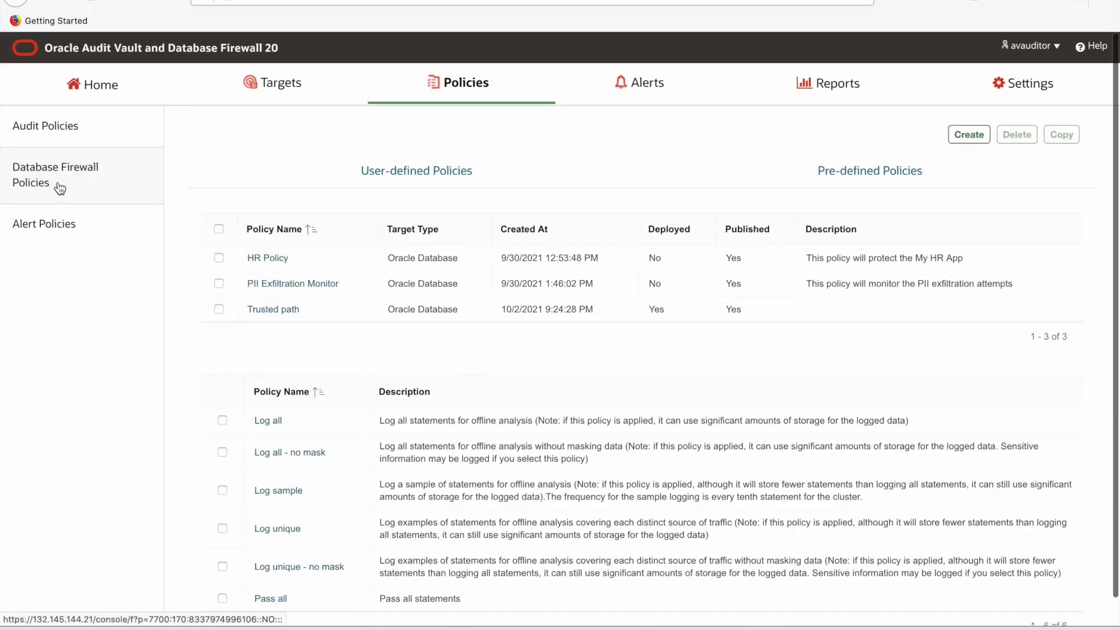
pyautogui.click(265, 314)
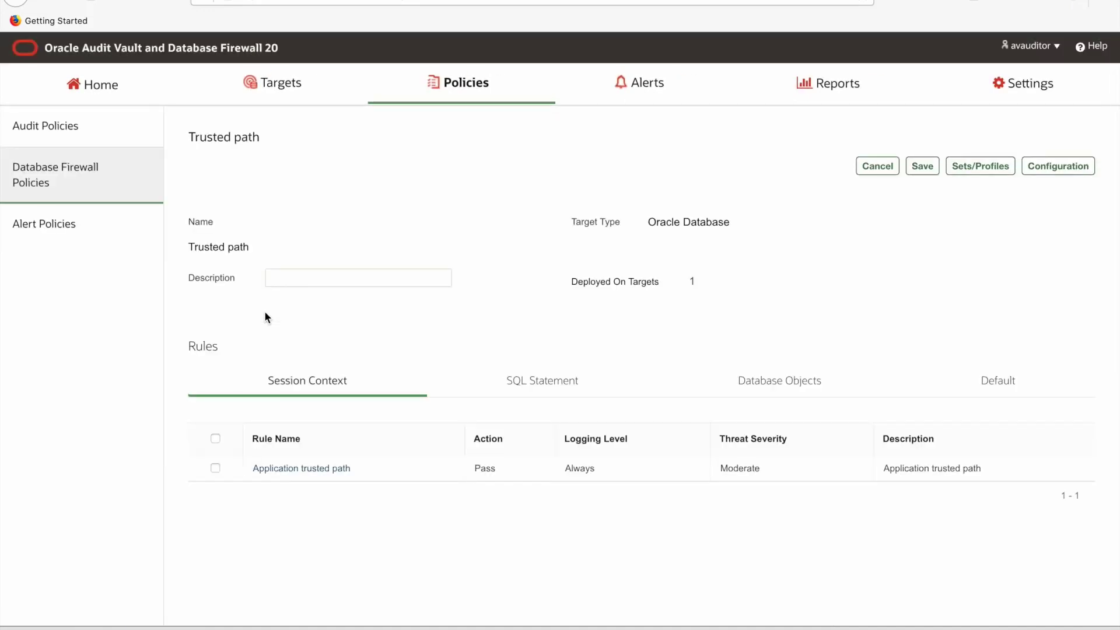
pyautogui.click(976, 168)
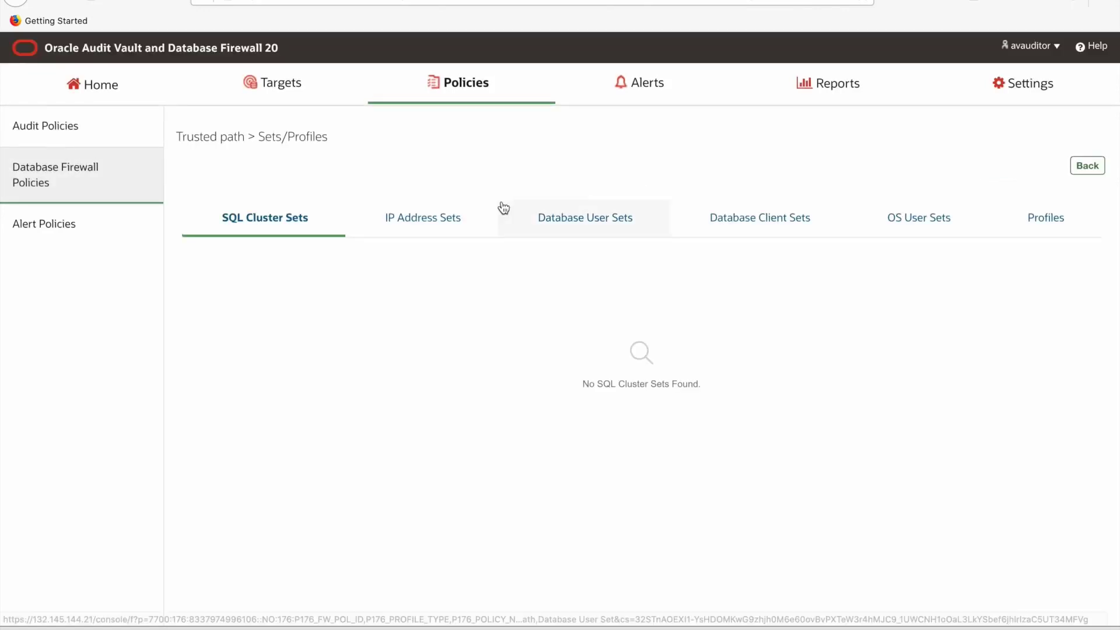
# Review the policy's IP address, database user and database client sets and its Employee Profile, and return to the policy overview
pyautogui.click(425, 224)
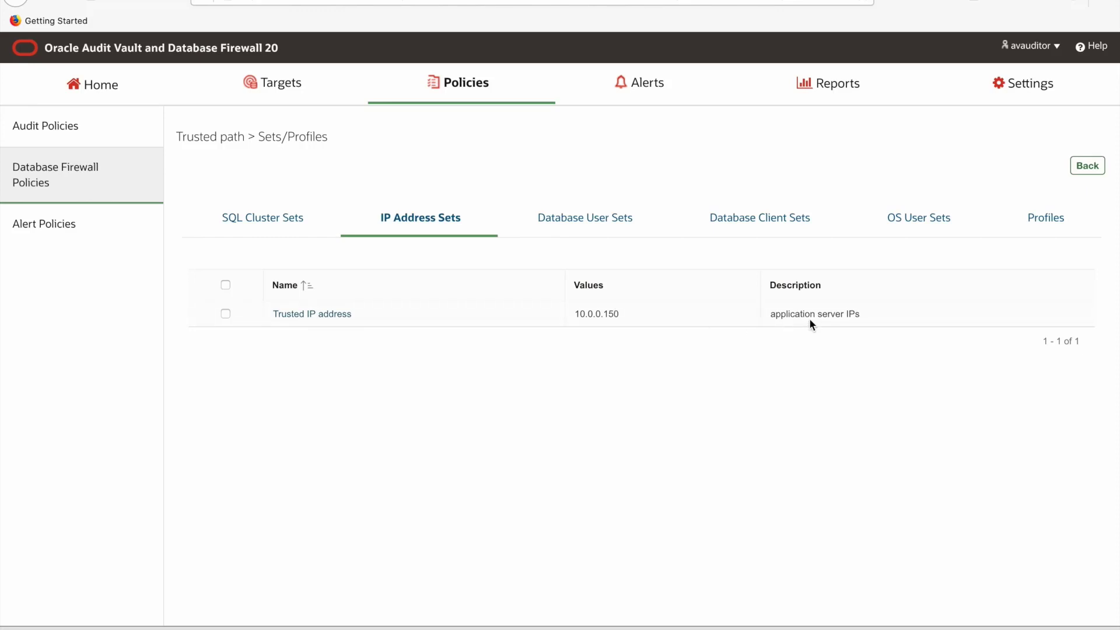
pyautogui.click(616, 217)
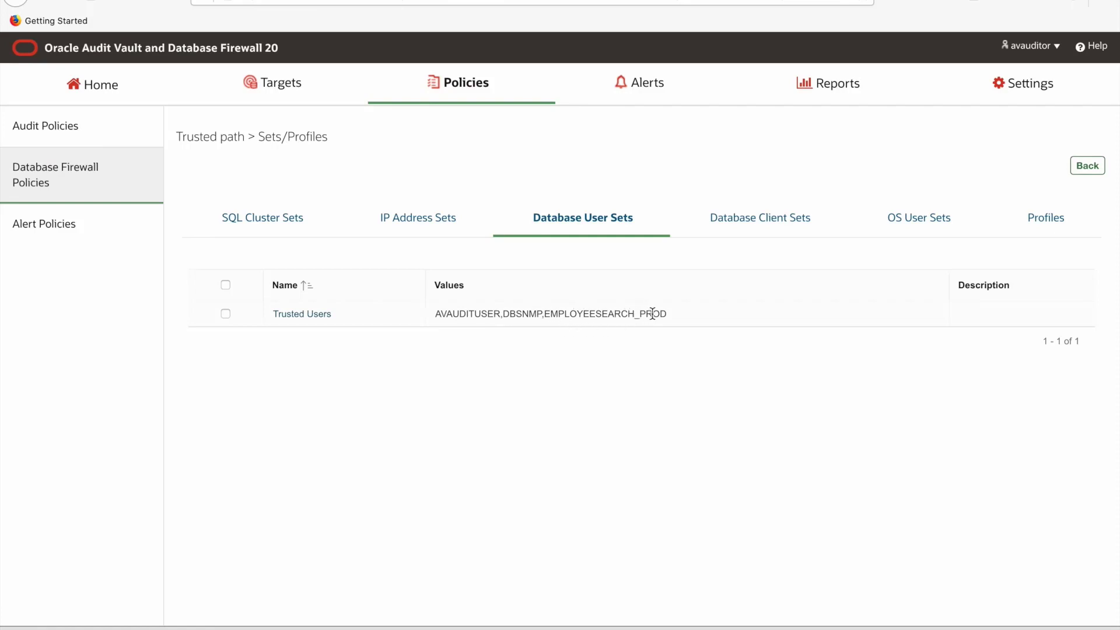
pyautogui.click(757, 216)
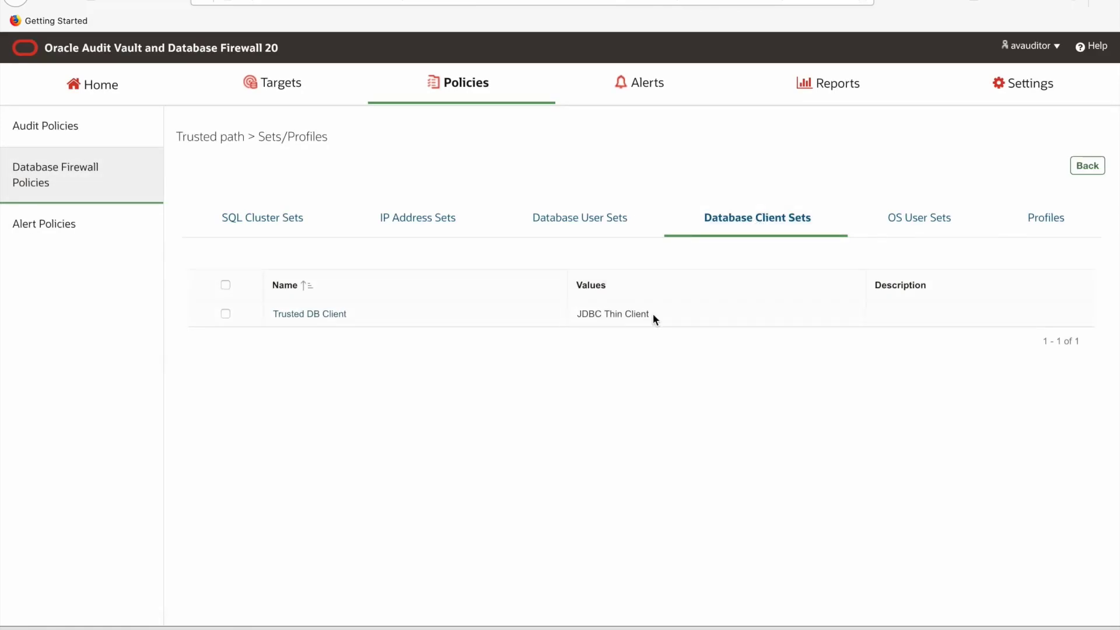
pyautogui.click(1046, 222)
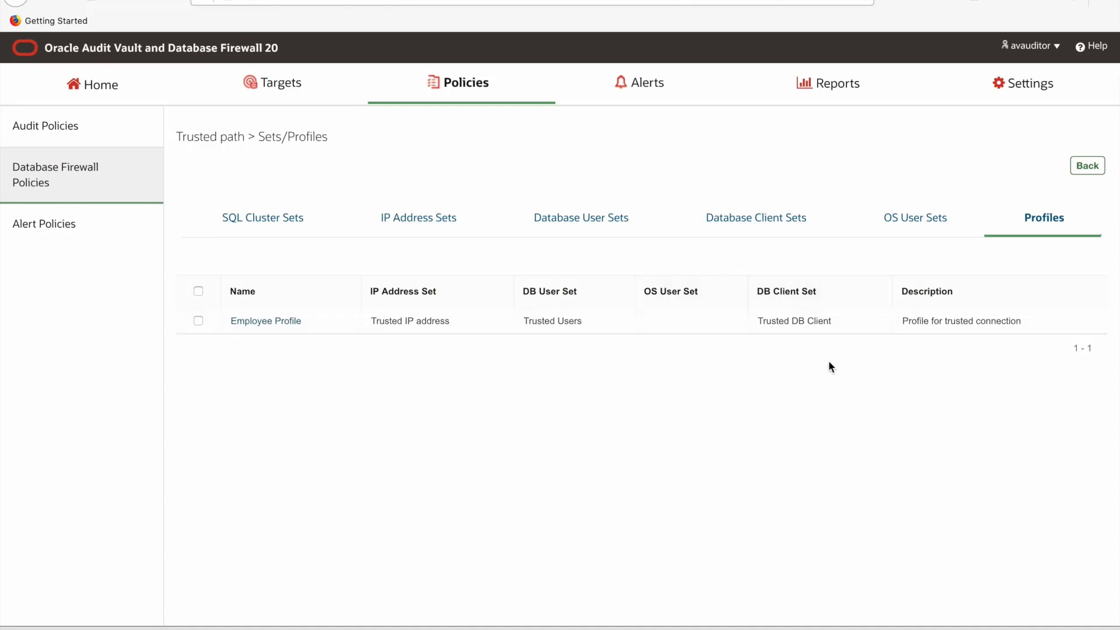
pyautogui.click(959, 323)
pyautogui.moveTo(958, 322); pyautogui.dragTo(1030, 320)
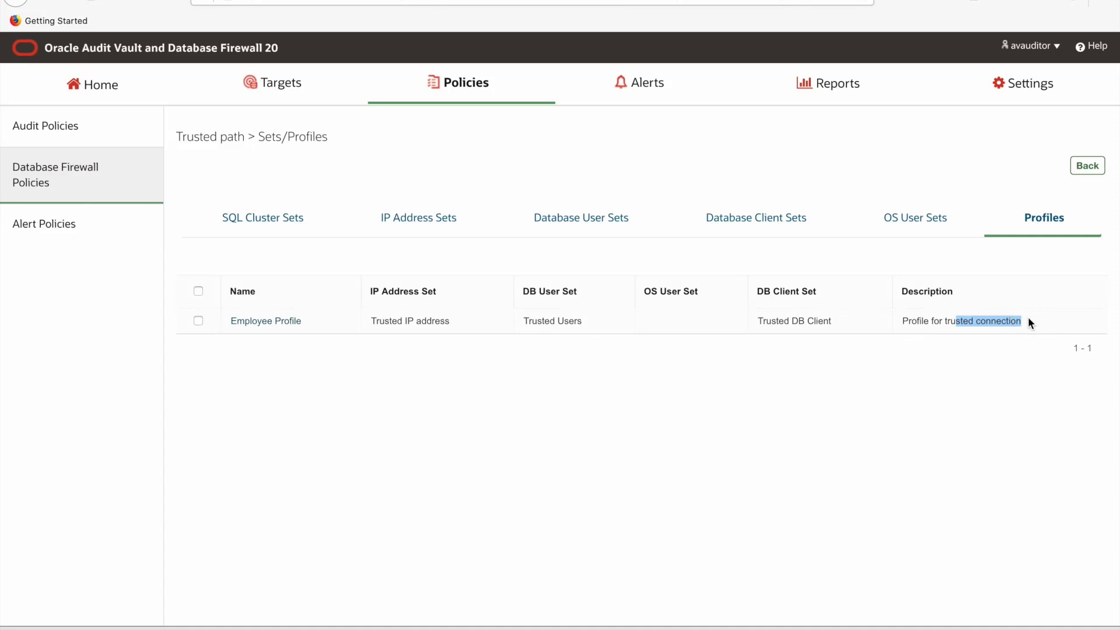
pyautogui.click(1088, 167)
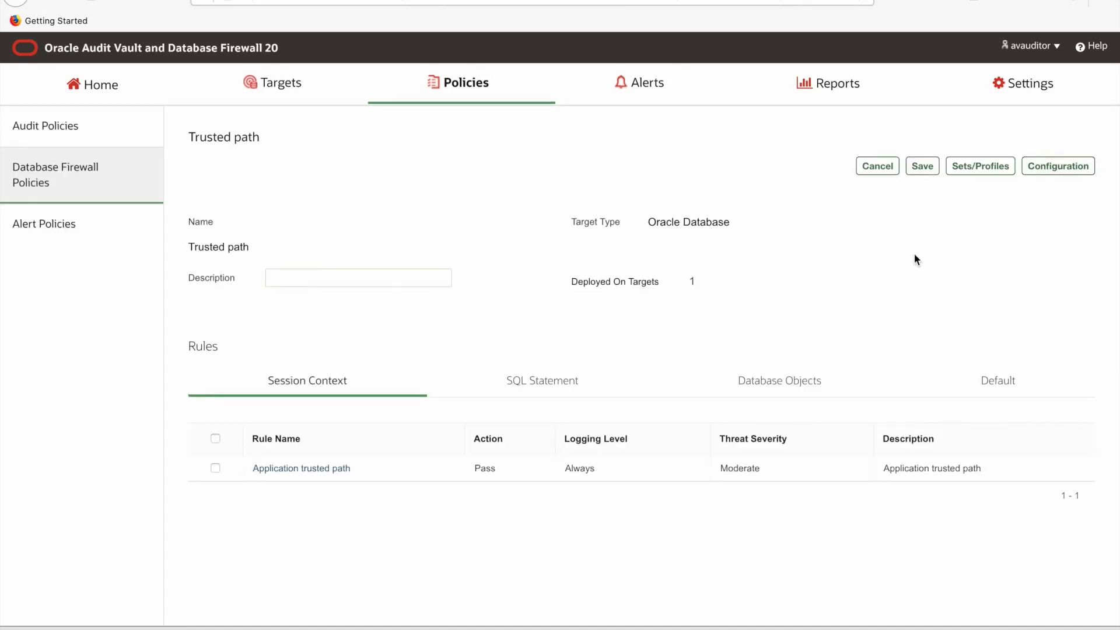
# Examine the Application trusted path session context rule's set conditions, action and logging level, and close the rule
pyautogui.click(303, 468)
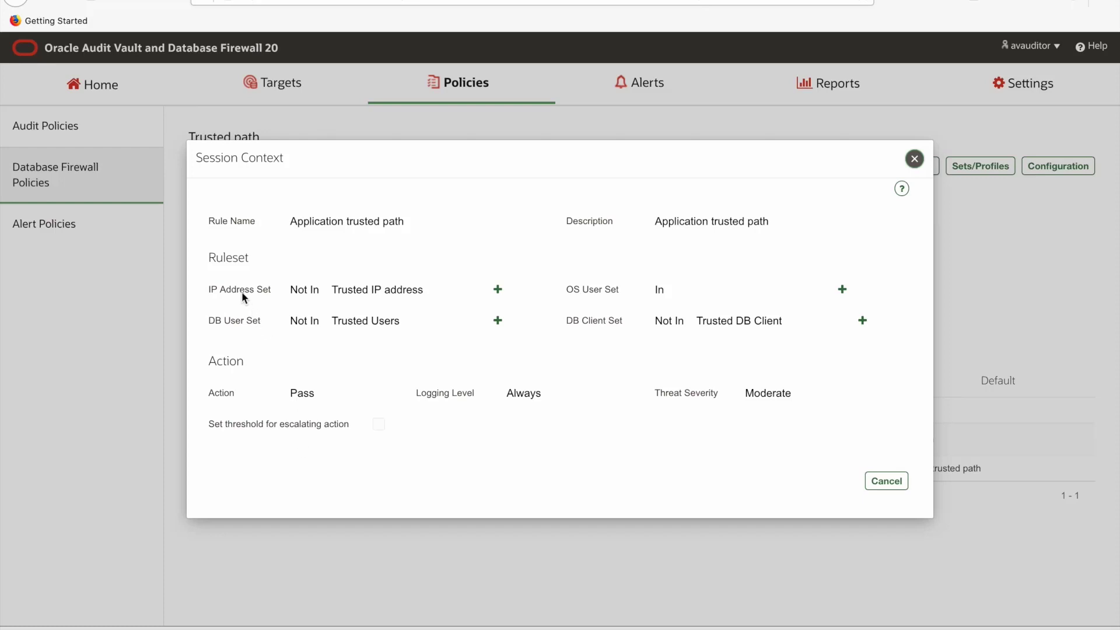
pyautogui.click(303, 289)
pyautogui.moveTo(293, 290); pyautogui.dragTo(322, 296)
pyautogui.moveTo(319, 321); pyautogui.dragTo(290, 324)
pyautogui.moveTo(688, 320); pyautogui.dragTo(650, 318)
pyautogui.moveTo(279, 393); pyautogui.dragTo(318, 392)
pyautogui.moveTo(506, 395); pyautogui.dragTo(558, 398)
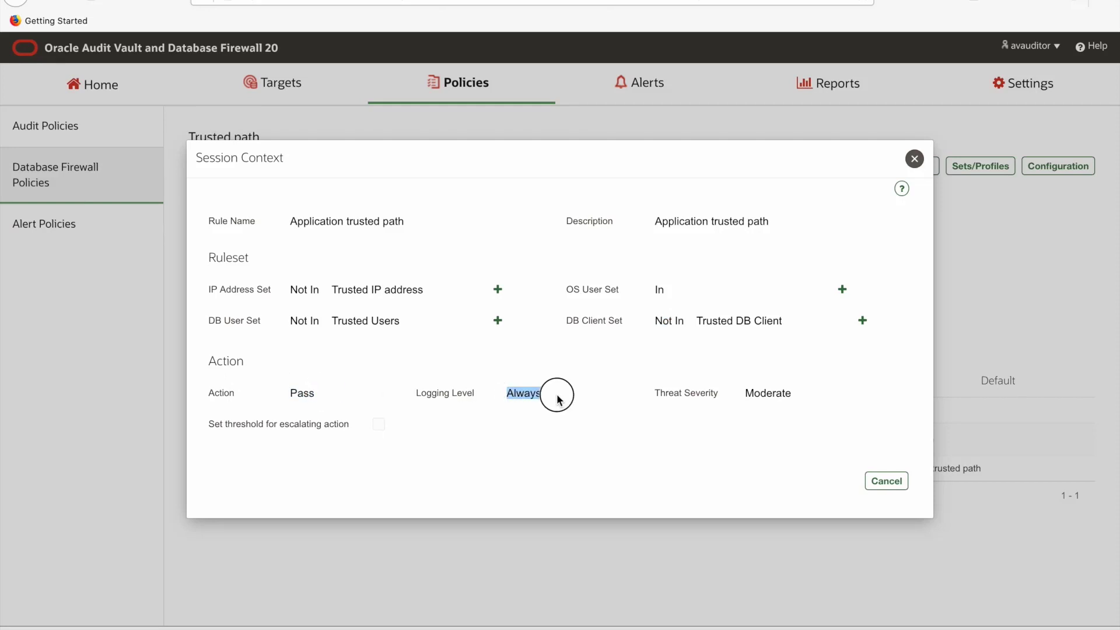
pyautogui.click(914, 158)
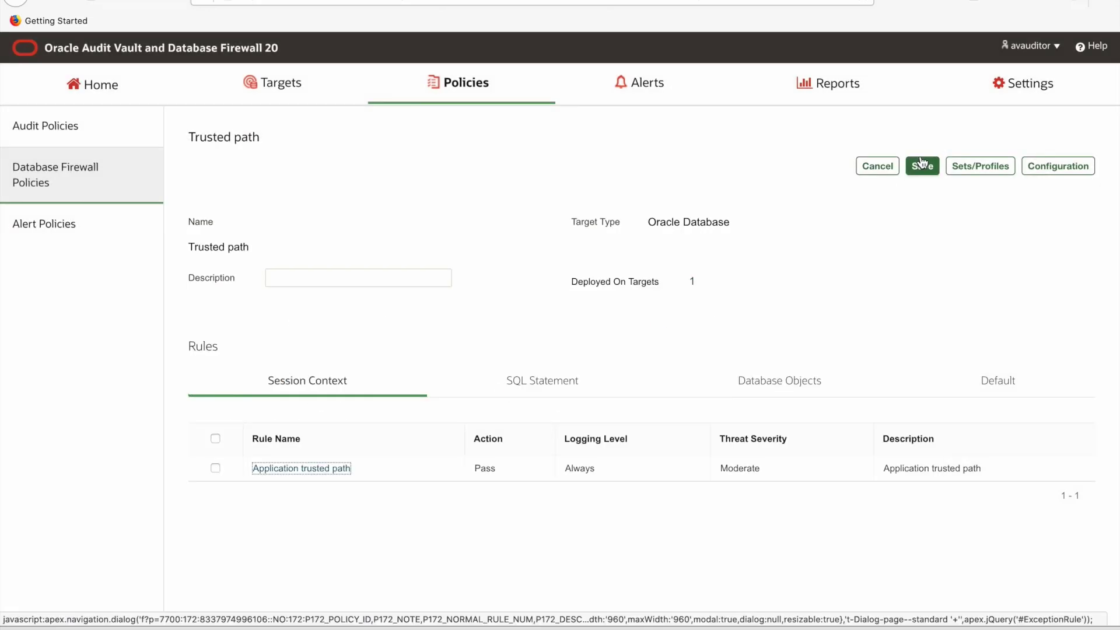
# Check which database firewall policy is assigned to the pdb1 target under Database Firewall Monitoring
pyautogui.click(291, 84)
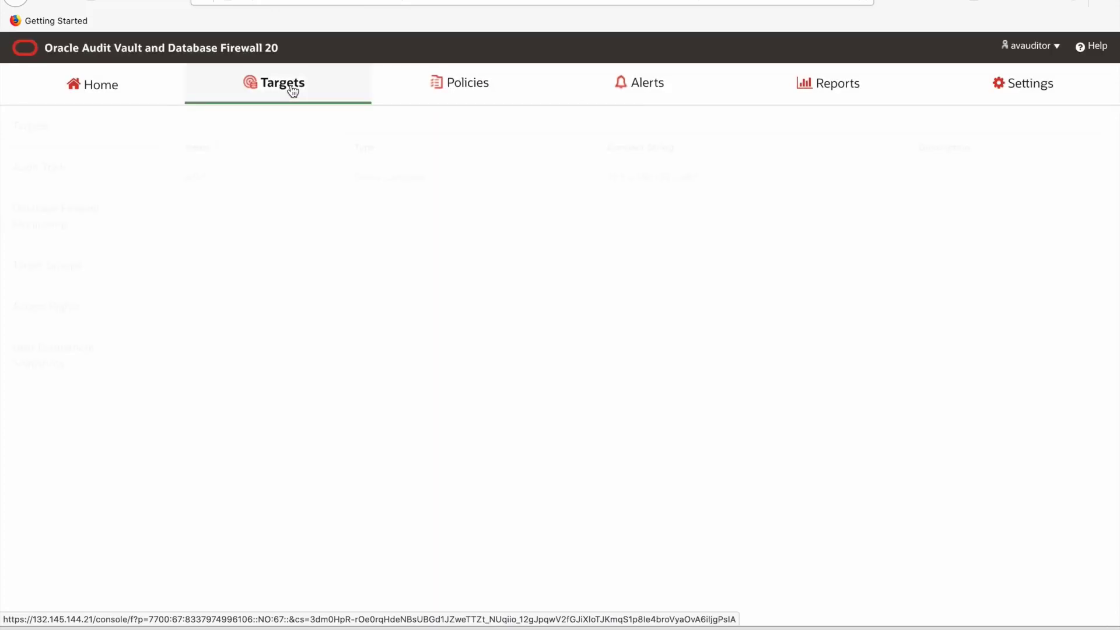
pyautogui.click(52, 214)
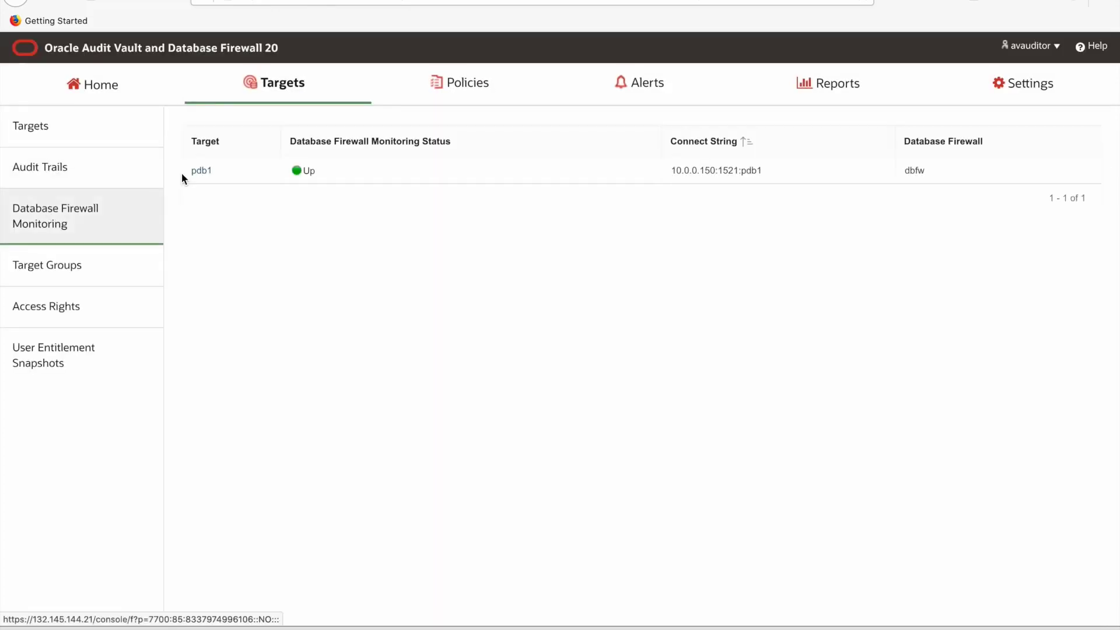
pyautogui.click(199, 170)
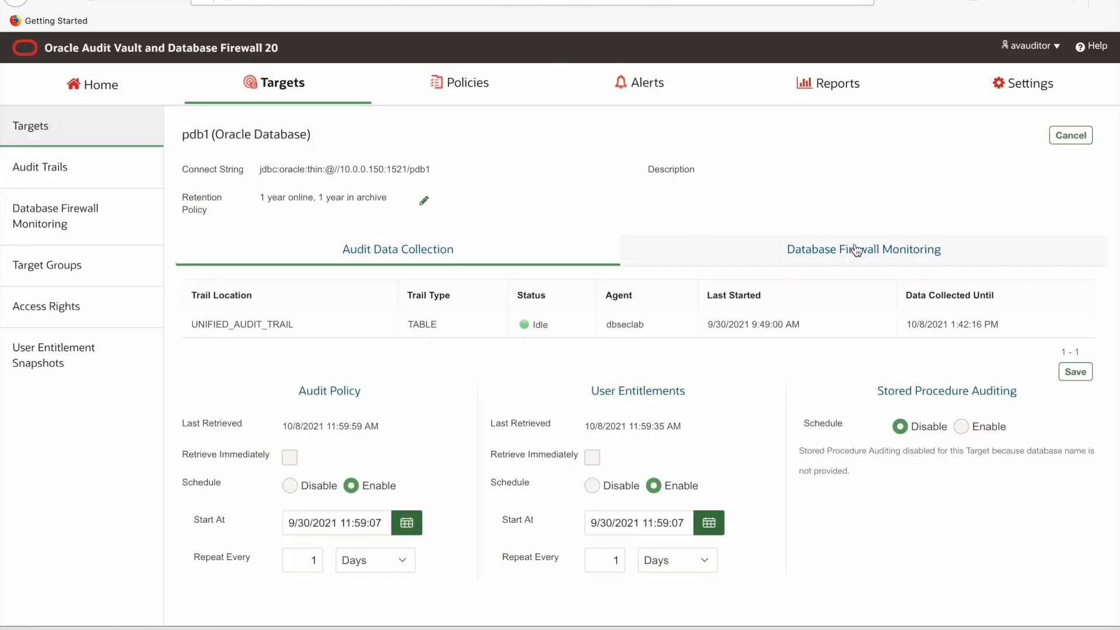
pyautogui.click(858, 250)
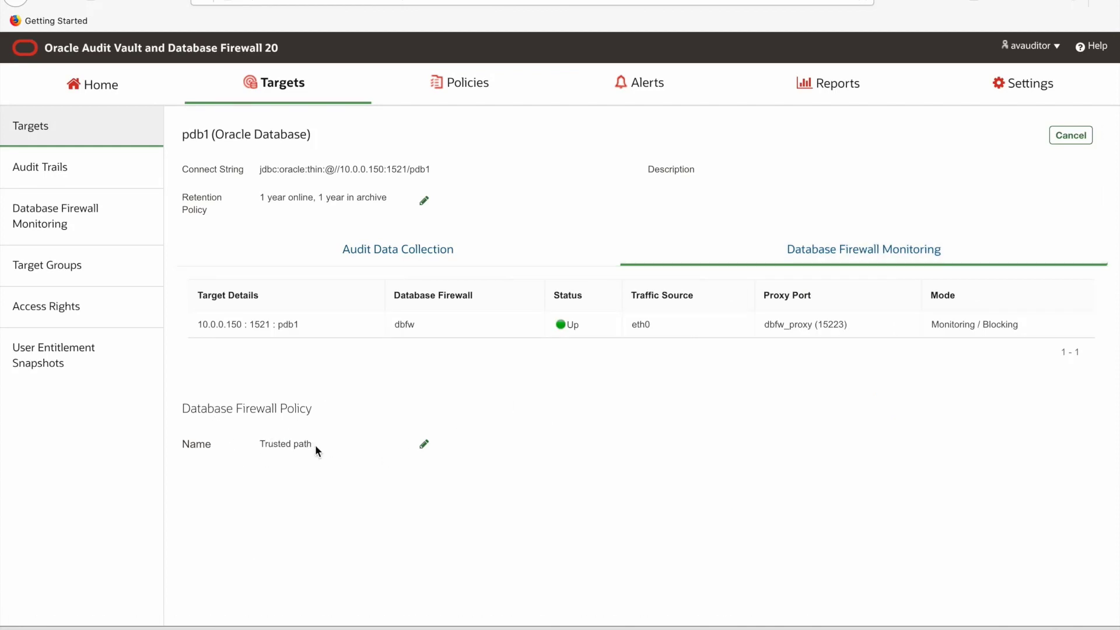
# Open the Alert on Trusted path alert policy
pyautogui.click(656, 89)
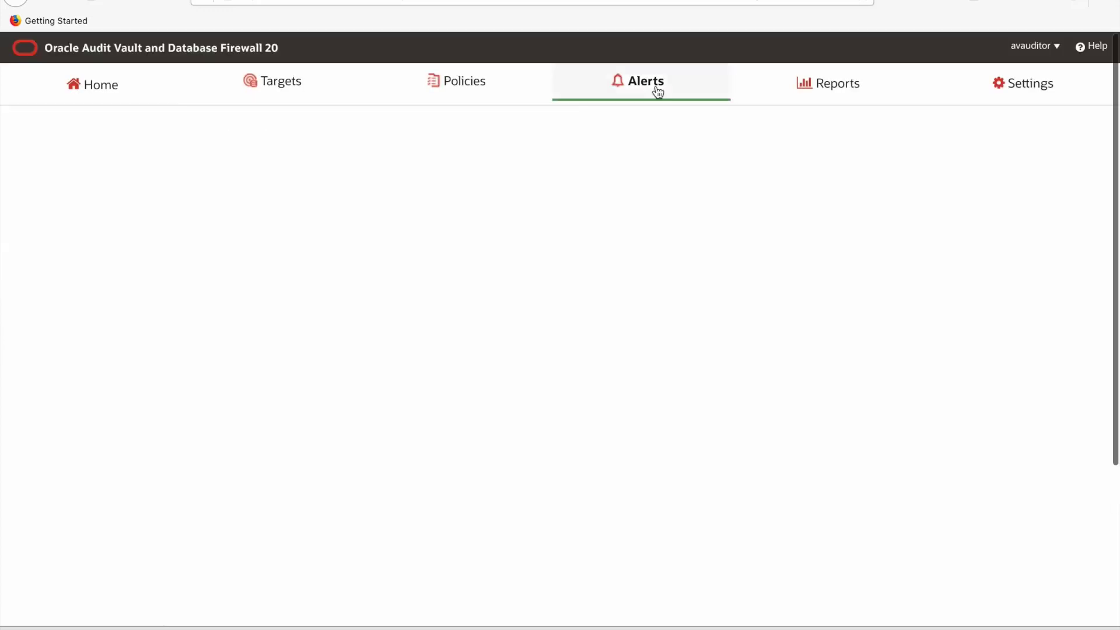
pyautogui.click(475, 83)
pyautogui.click(61, 225)
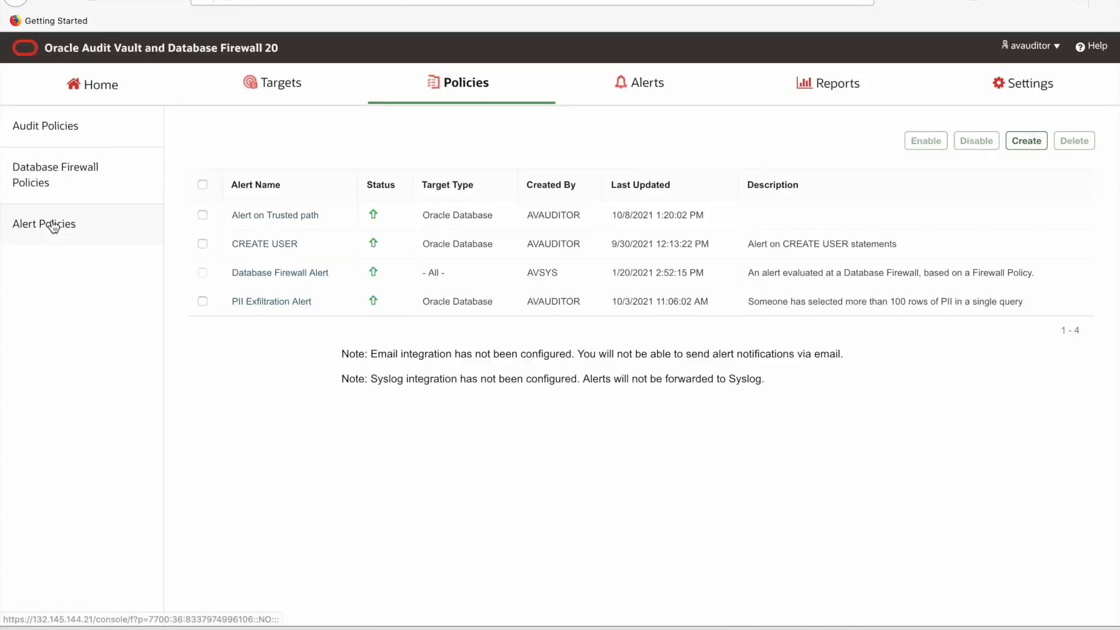
pyautogui.click(277, 214)
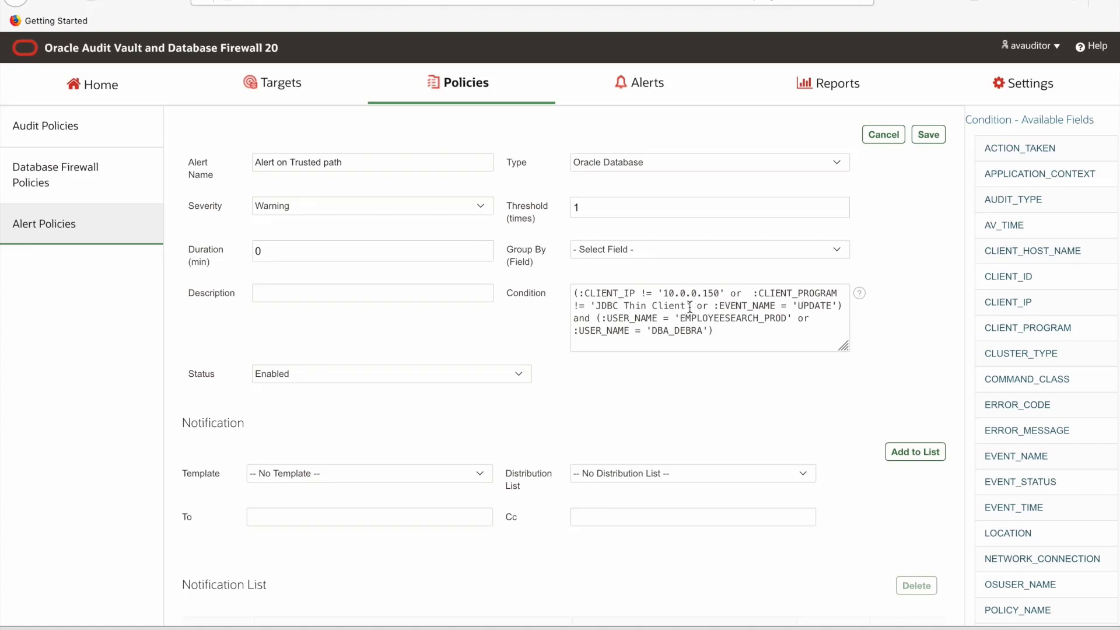
# Examine the alert policy's client program, event and user conditions and its notification list, and leave without saving
pyautogui.moveTo(690, 306); pyautogui.dragTo(590, 306)
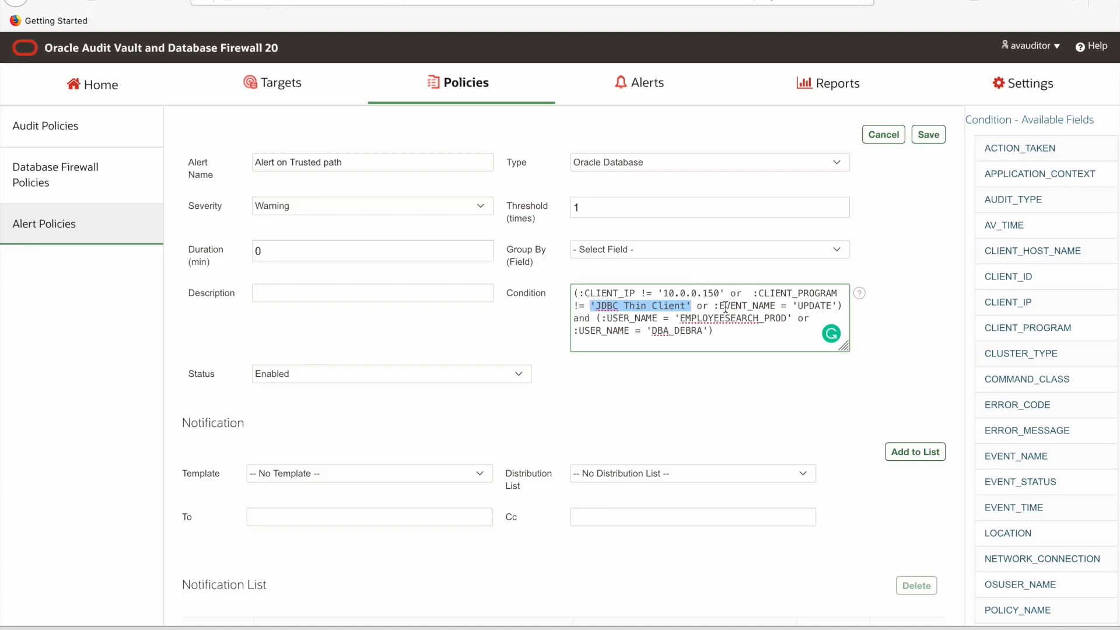
pyautogui.doubleClick(799, 306)
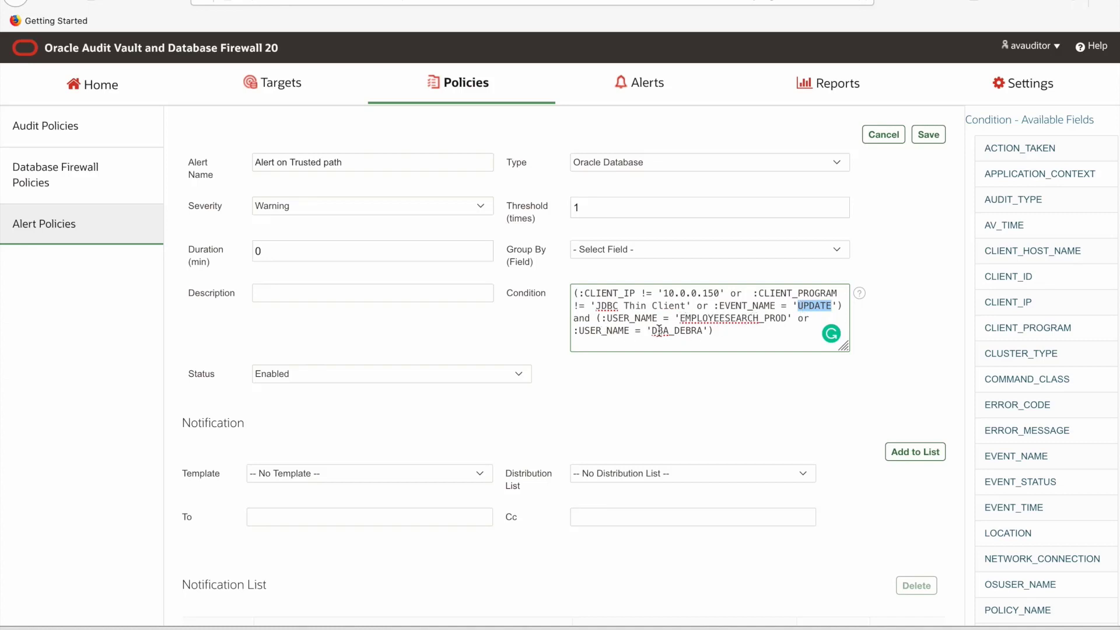
pyautogui.moveTo(653, 331); pyautogui.dragTo(710, 333)
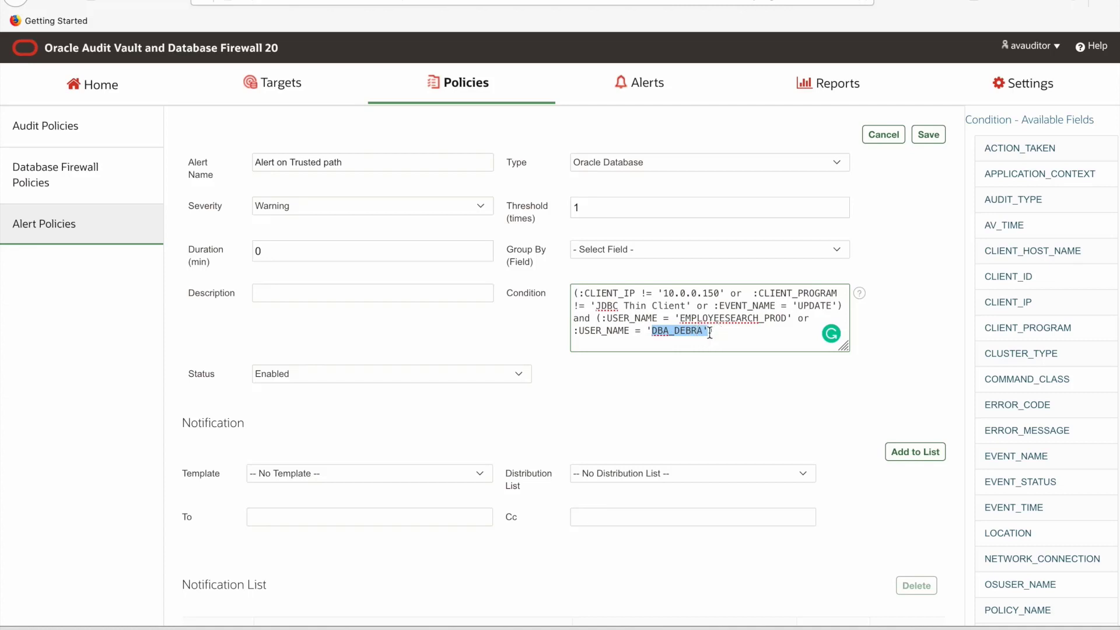
pyautogui.click(710, 333)
pyautogui.scroll(-2, 550, 518)
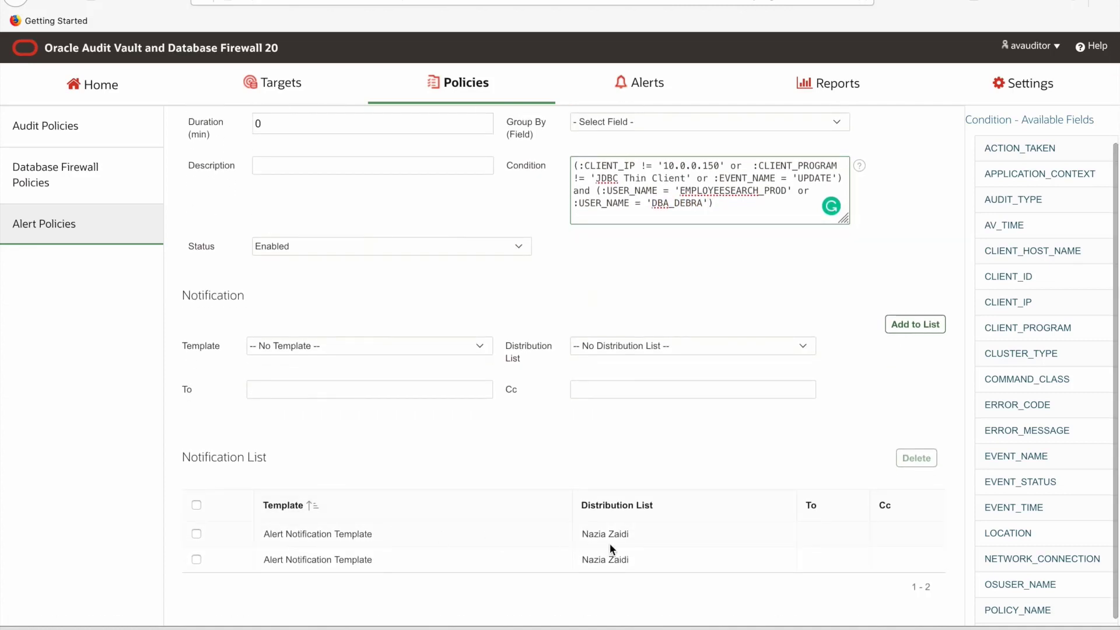
pyautogui.scroll(2, 800, 367)
pyautogui.click(879, 135)
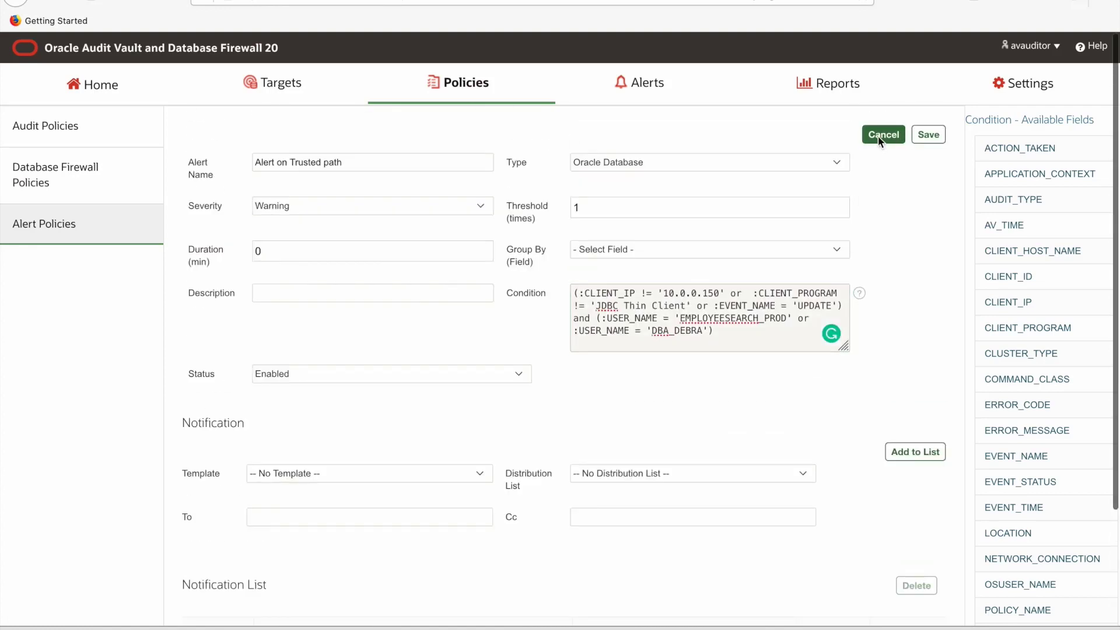
# Review the alerts raised in the last 24 hours, checking which users triggered the Trusted path alert
pyautogui.click(646, 85)
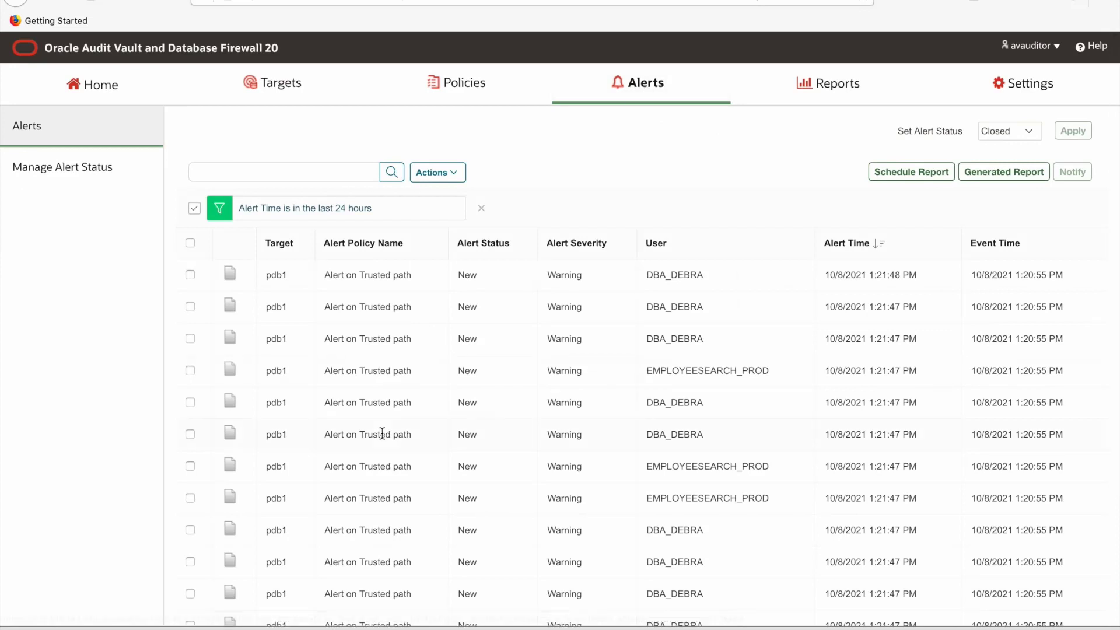
pyautogui.scroll(-1, 382, 433)
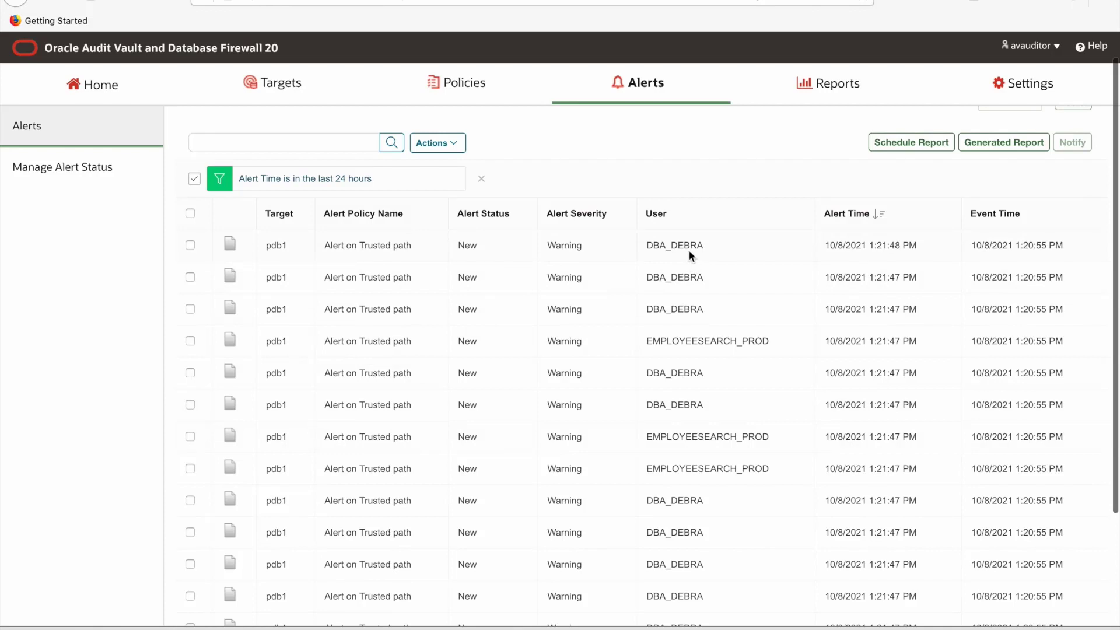
pyautogui.click(651, 342)
pyautogui.moveTo(652, 342); pyautogui.dragTo(766, 341)
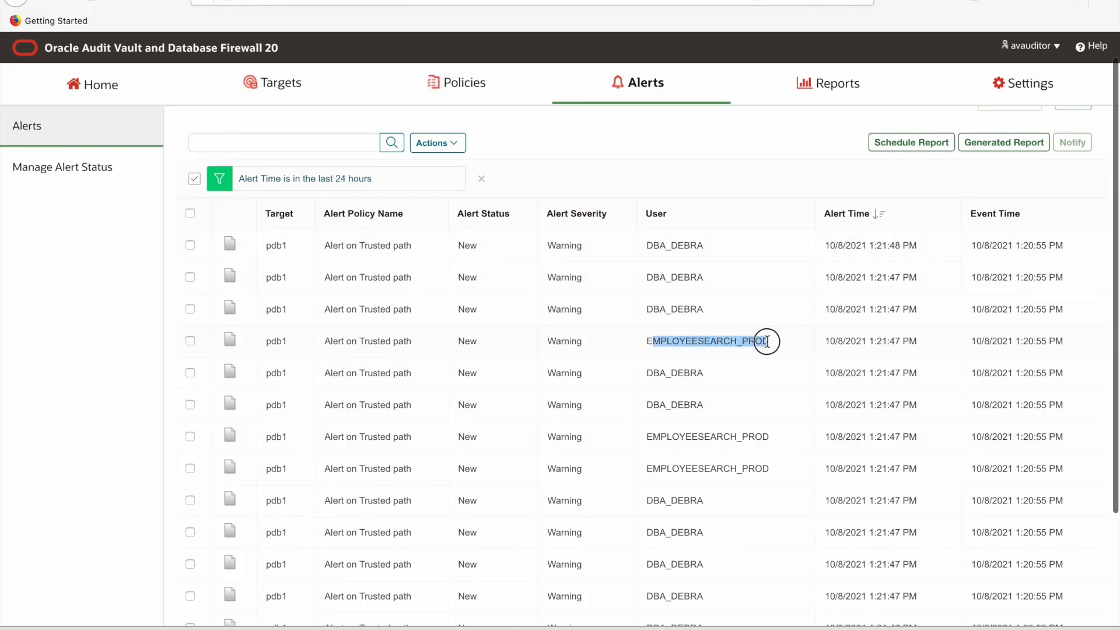
pyautogui.scroll(-3, 719, 414)
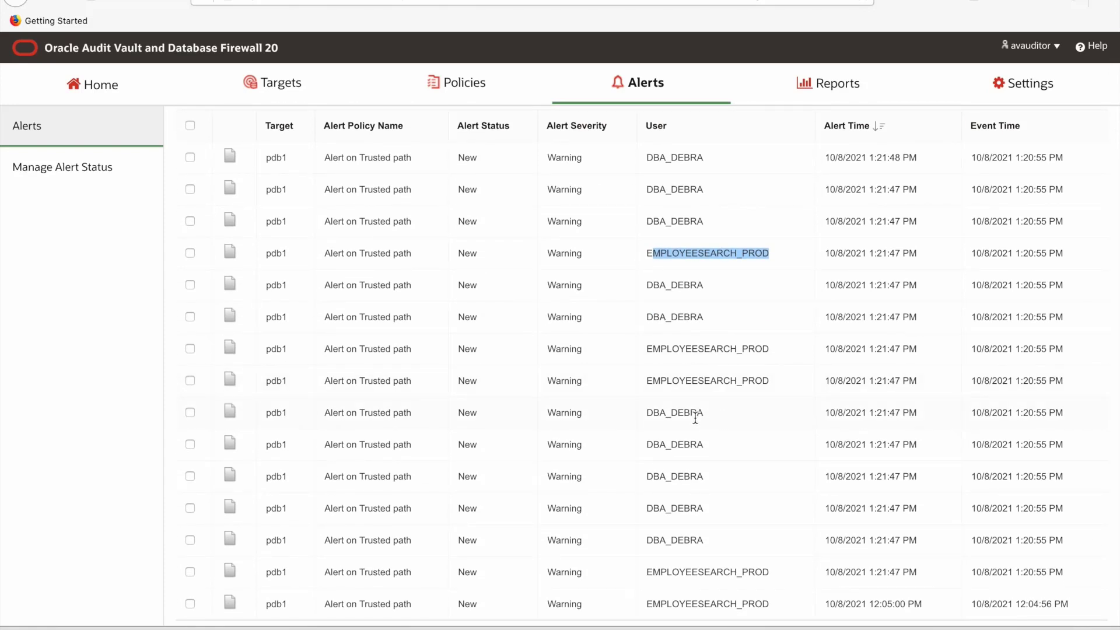
# Open the details of a DBA_DEBRA Trusted path alert and examine its event's user, client IP and object
pyautogui.click(233, 415)
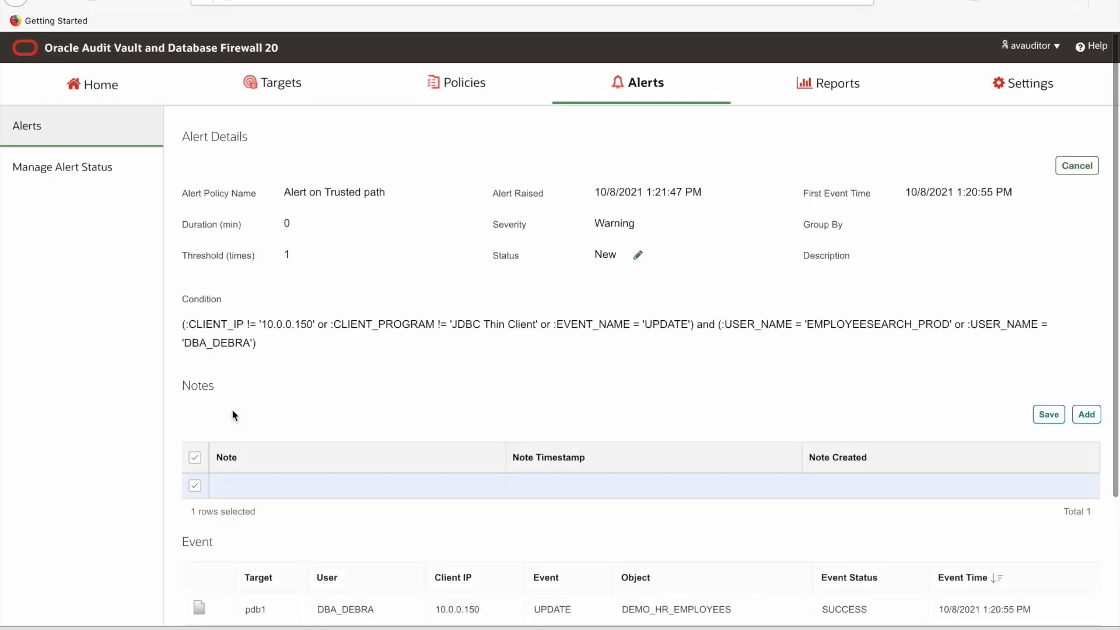
pyautogui.scroll(-3, 232, 415)
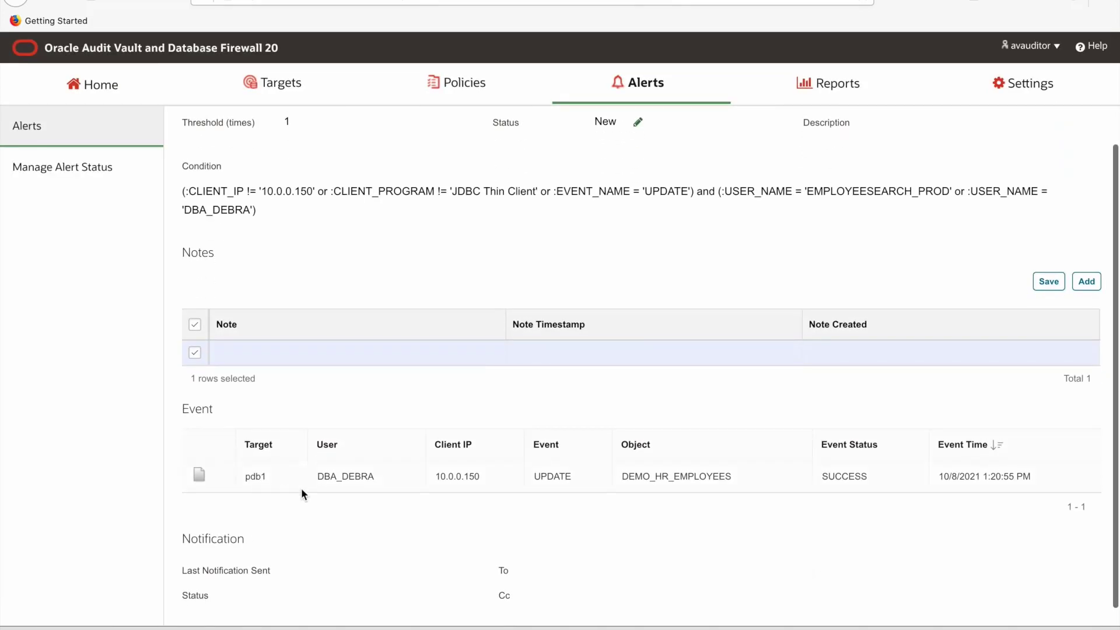
pyautogui.click(378, 478)
pyautogui.moveTo(379, 479); pyautogui.dragTo(308, 475)
pyautogui.moveTo(489, 475); pyautogui.dragTo(430, 477)
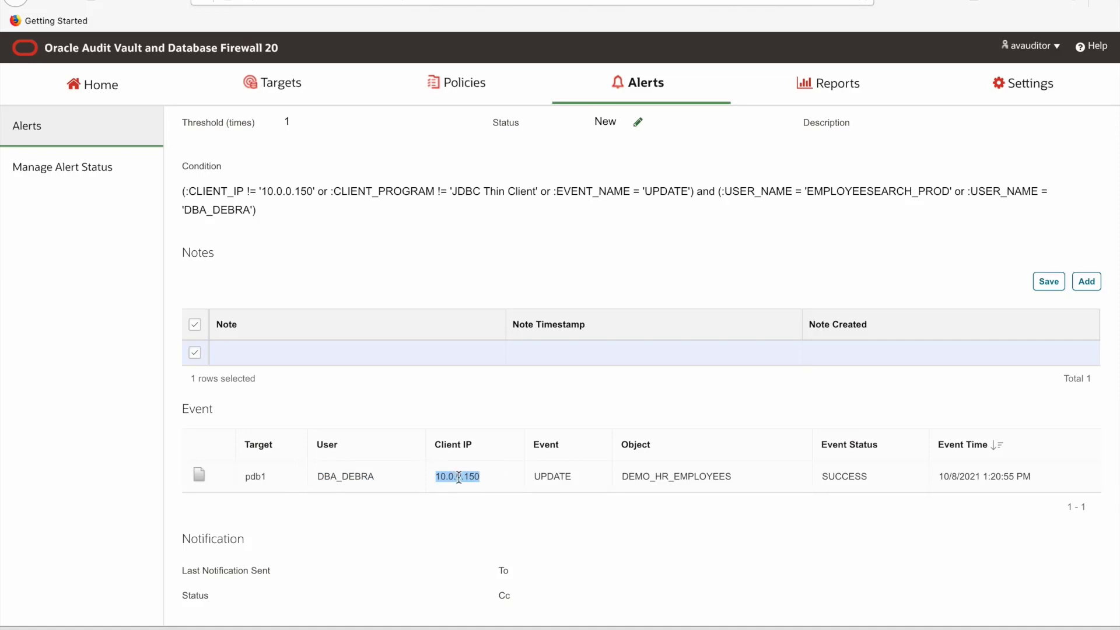
pyautogui.moveTo(623, 476); pyautogui.dragTo(743, 480)
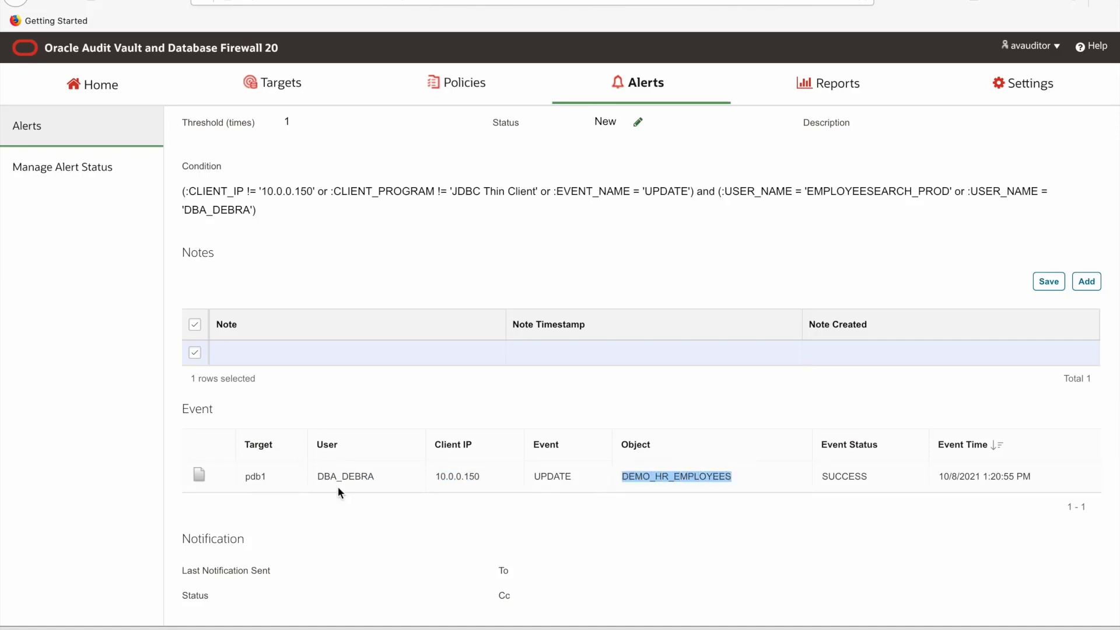
# Open the full record of the DBA_DEBRA alert's event and examine its command text, client program and object
pyautogui.click(199, 477)
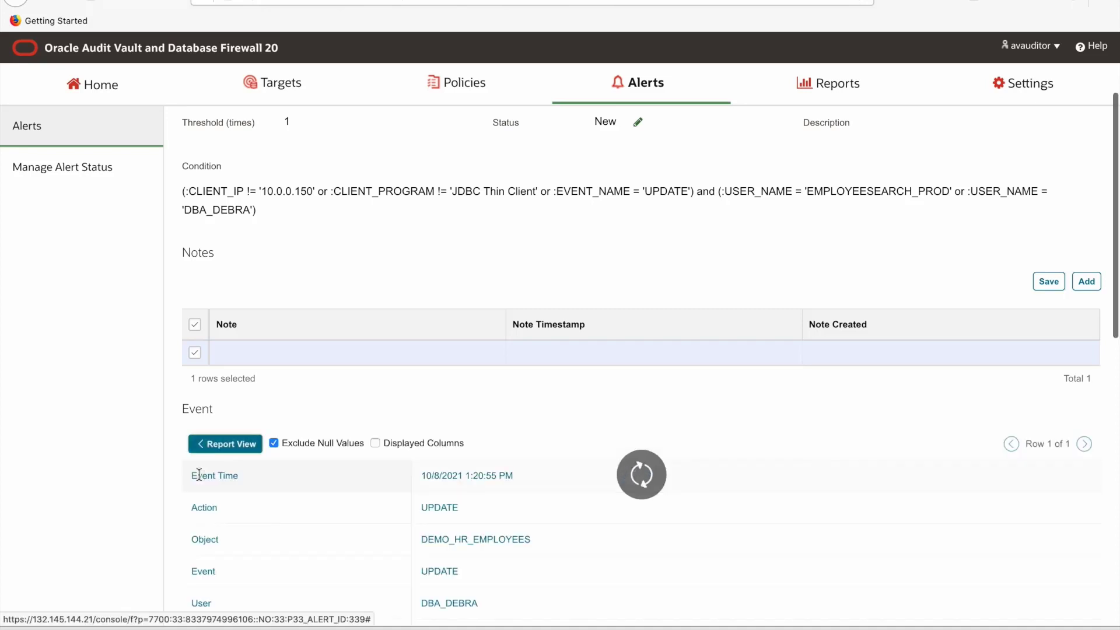
pyautogui.scroll(-5, 298, 540)
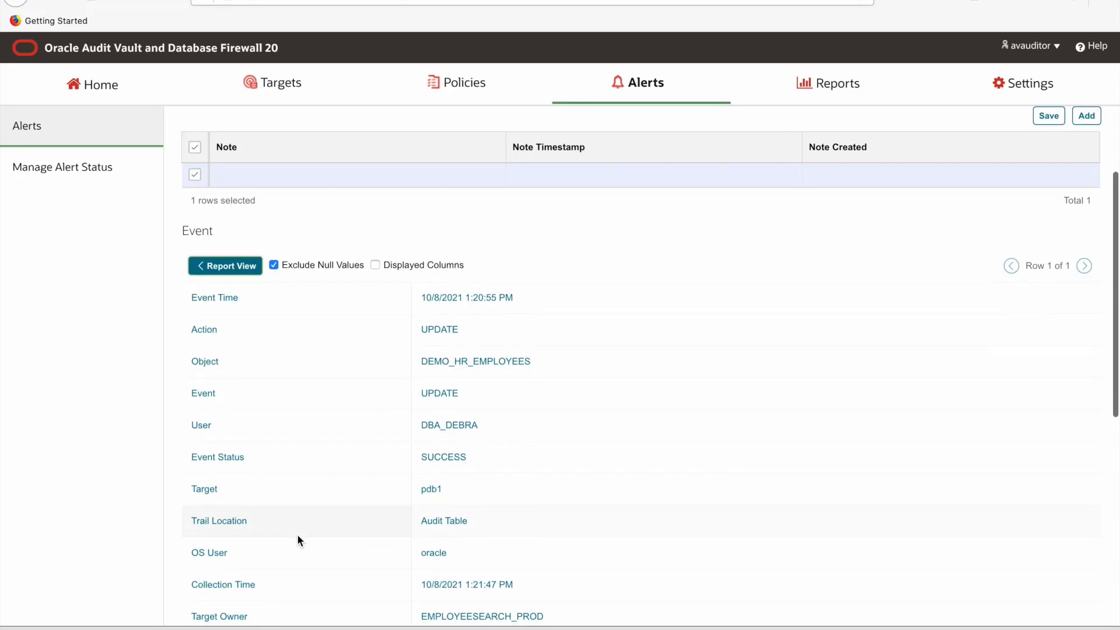
pyautogui.scroll(-4, 297, 540)
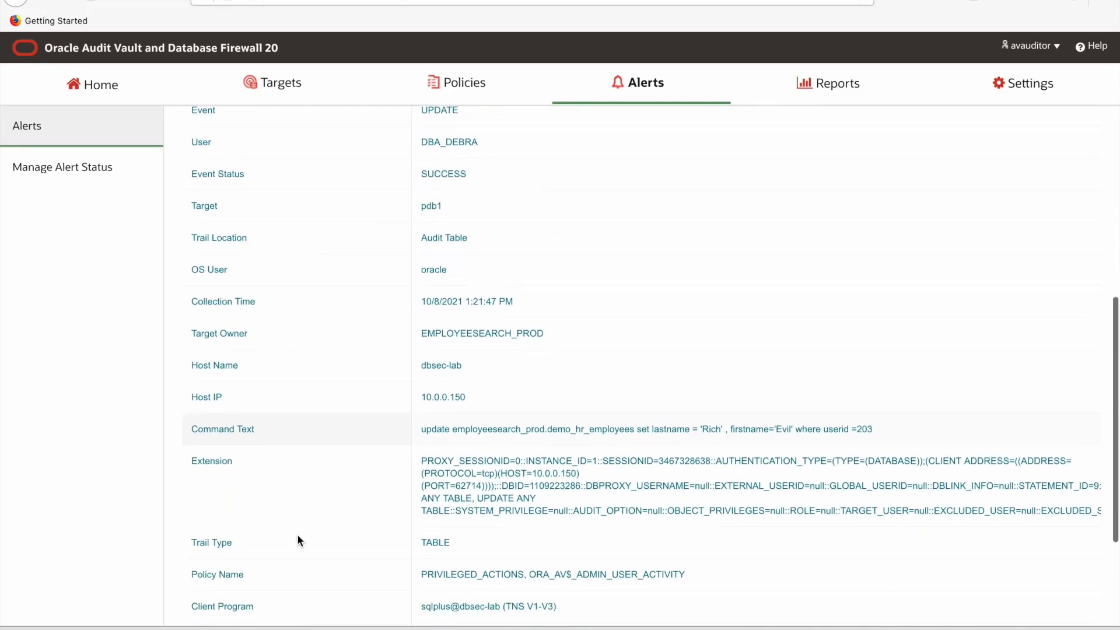
pyautogui.scroll(-2, 299, 541)
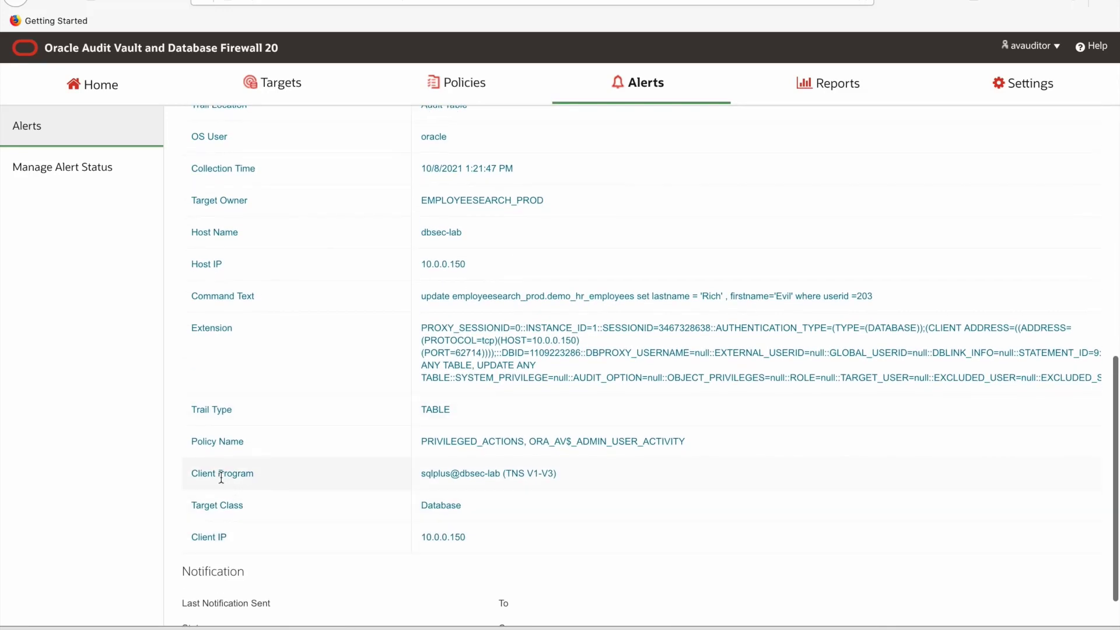
pyautogui.moveTo(567, 473); pyautogui.dragTo(416, 473)
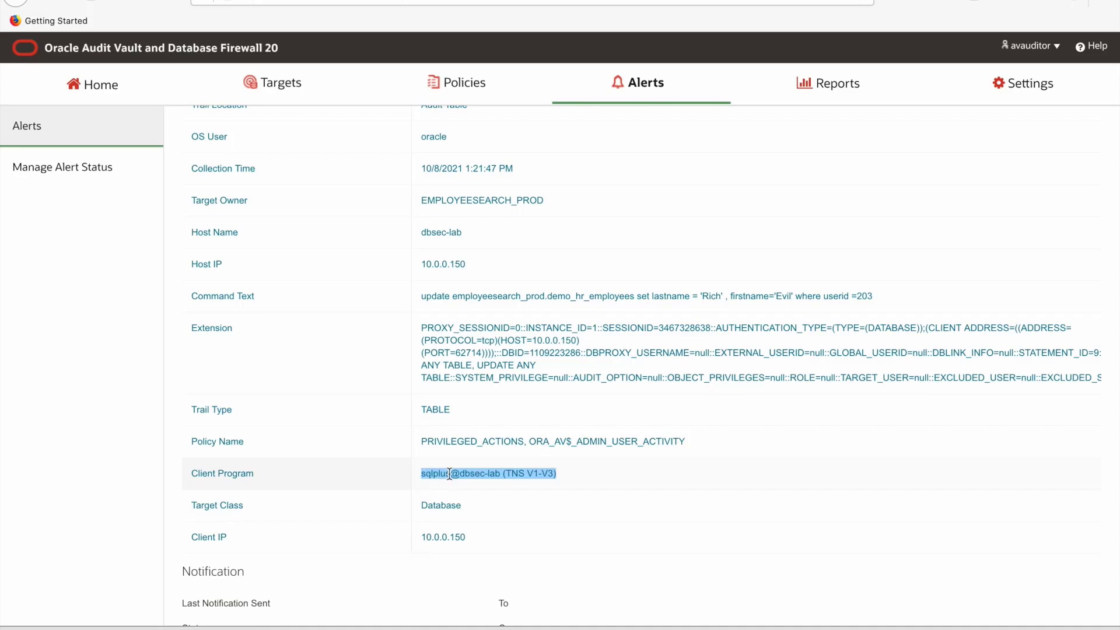
pyautogui.scroll(6, 449, 474)
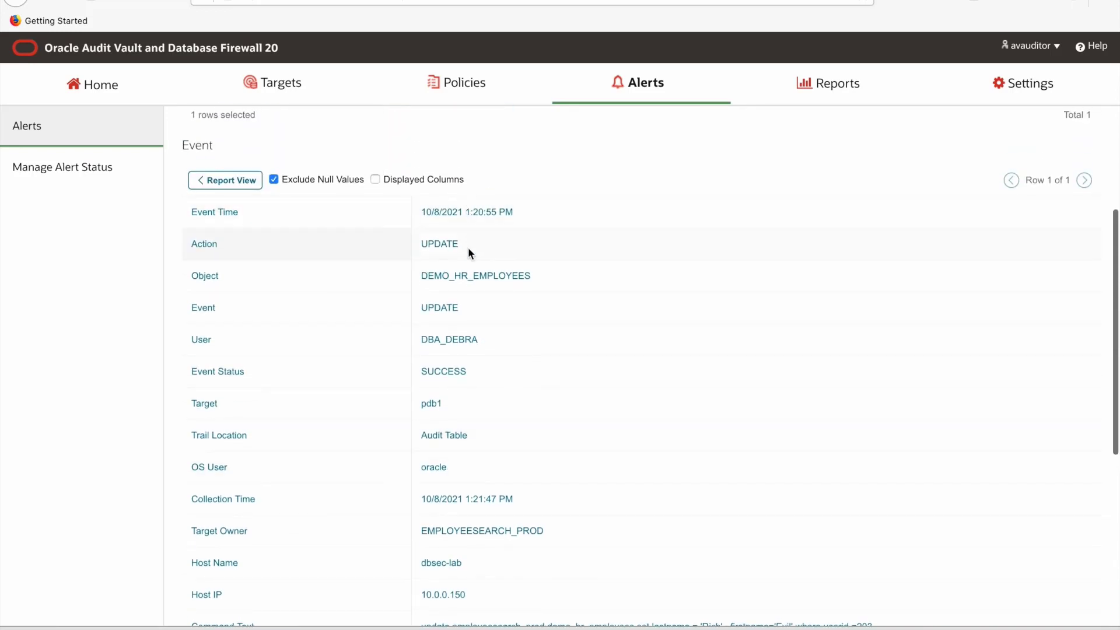
pyautogui.moveTo(422, 276); pyautogui.dragTo(541, 280)
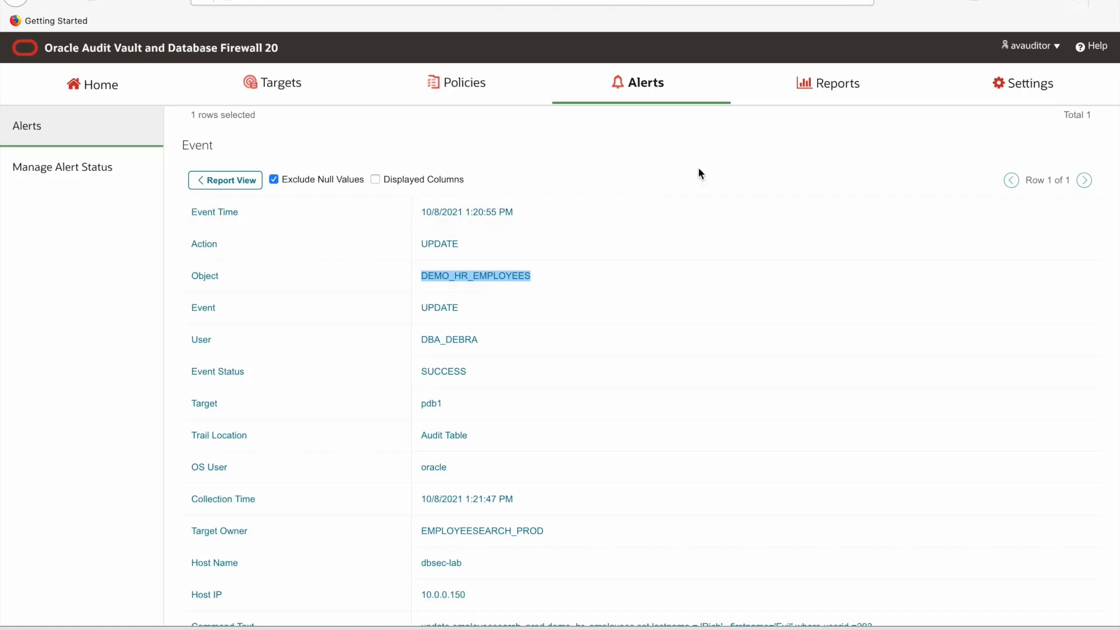
# Open the Database Firewall Monitored Activity report from the Database Firewall Reports
pyautogui.click(839, 84)
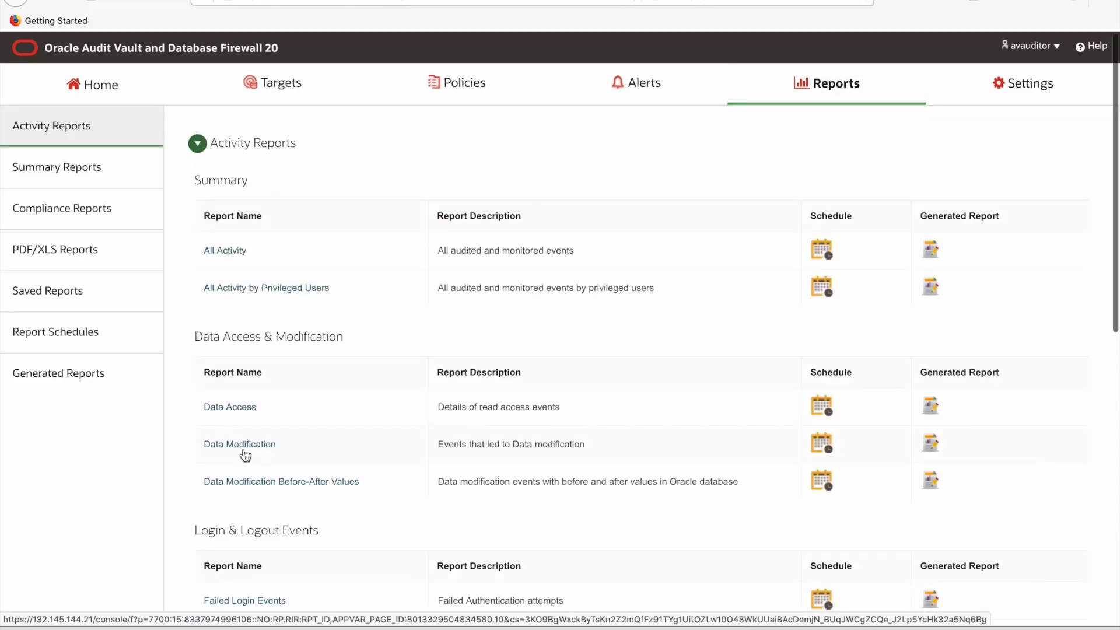
pyautogui.scroll(-10, 245, 455)
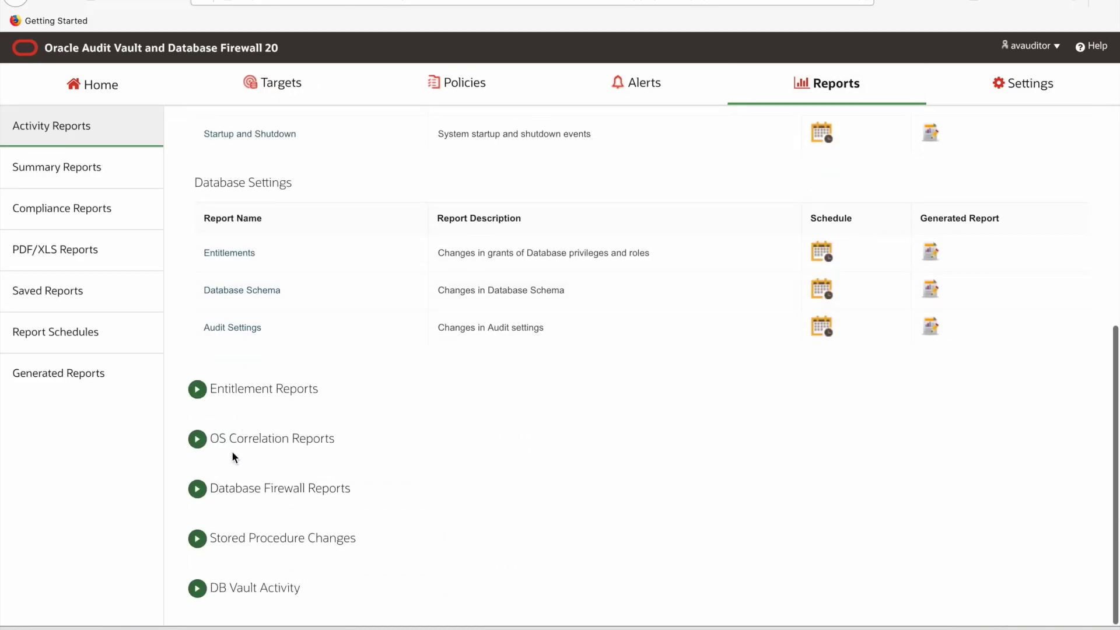
pyautogui.click(196, 490)
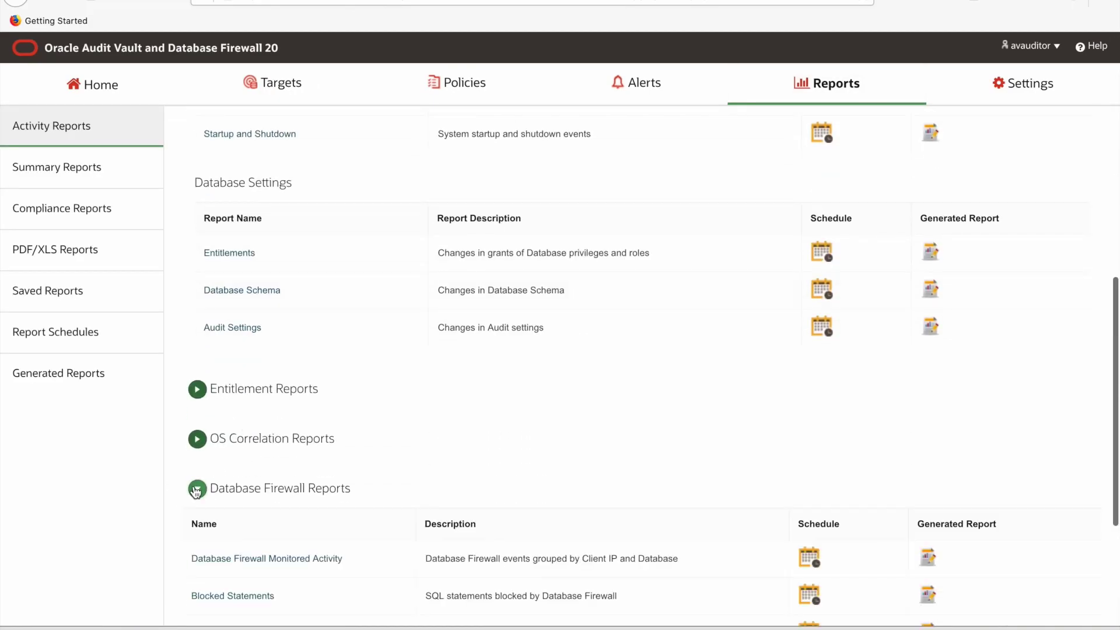
pyautogui.click(224, 561)
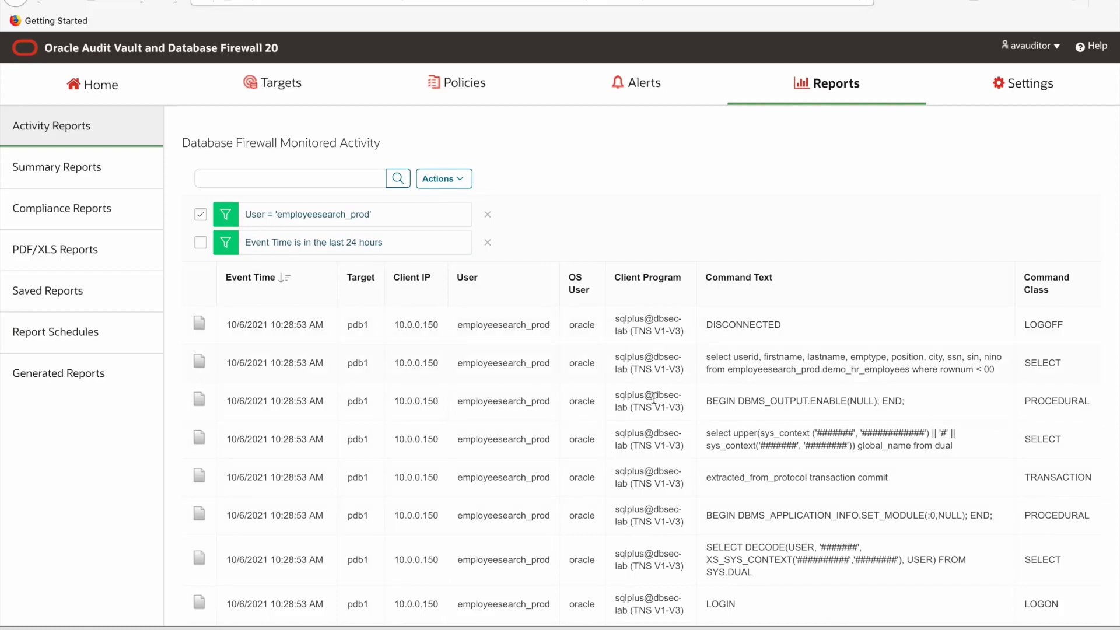
# Examine the employeesearch_prod query on demo_hr_employees in the report, checking its command text, client IP and client program
pyautogui.moveTo(709, 357); pyautogui.dragTo(864, 383)
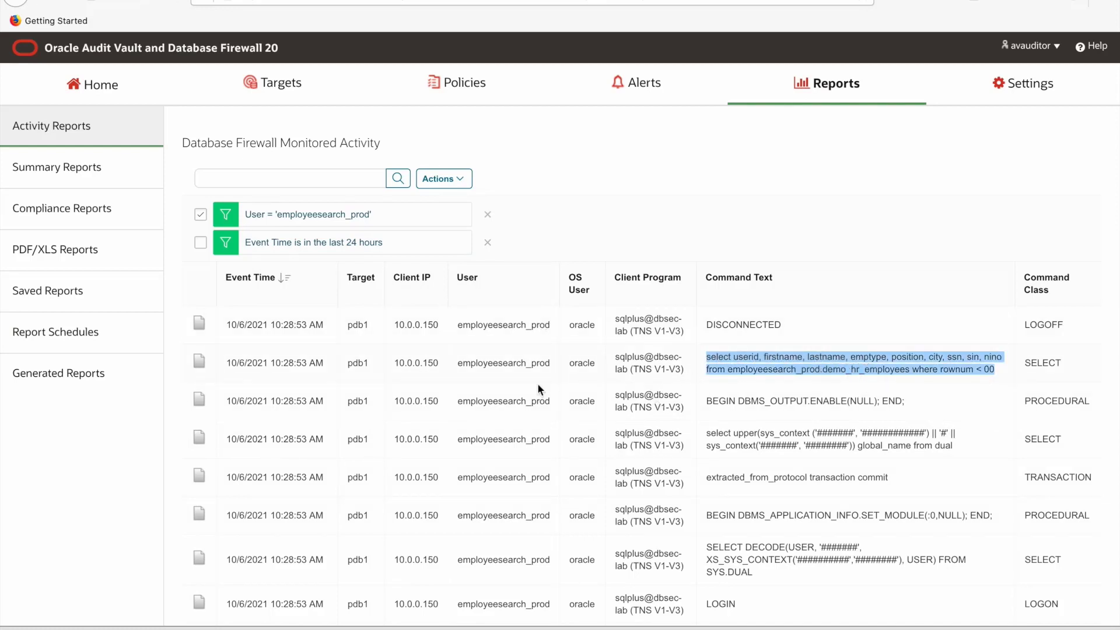
pyautogui.moveTo(438, 362); pyautogui.dragTo(395, 366)
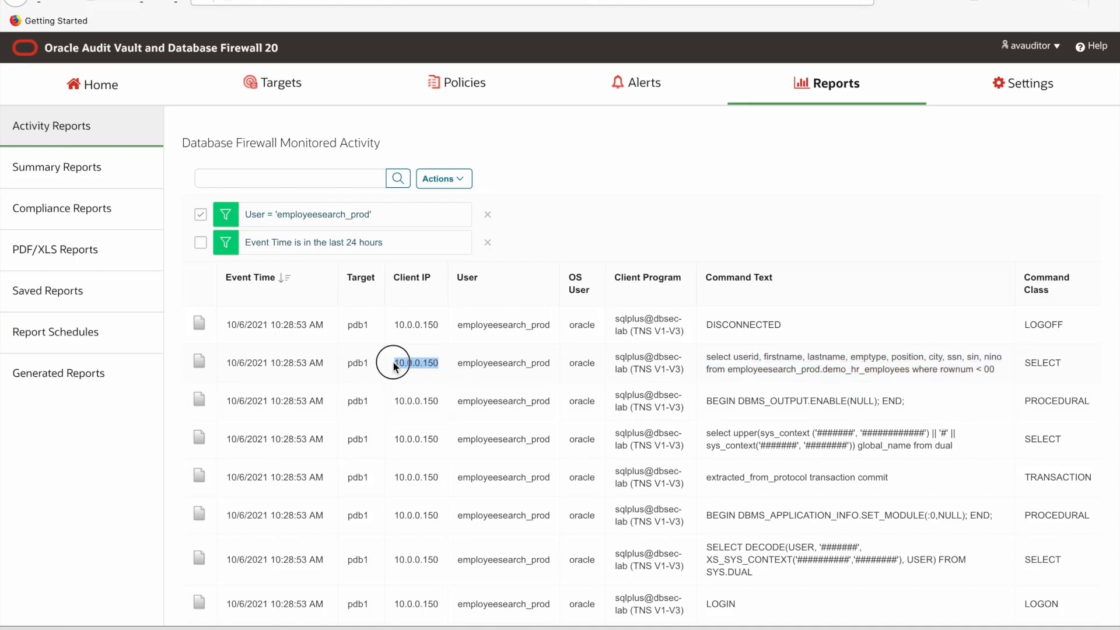
pyautogui.moveTo(684, 370); pyautogui.dragTo(616, 355)
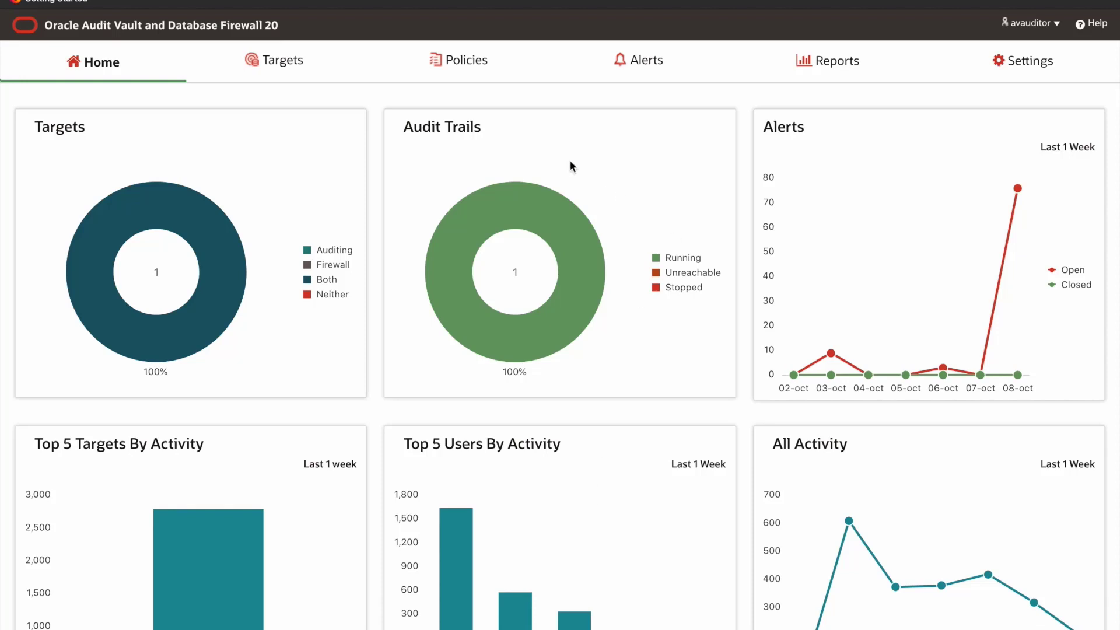
# Open the PII Exfiltration Monitor database firewall policy and show its Database Objects rules
pyautogui.click(474, 69)
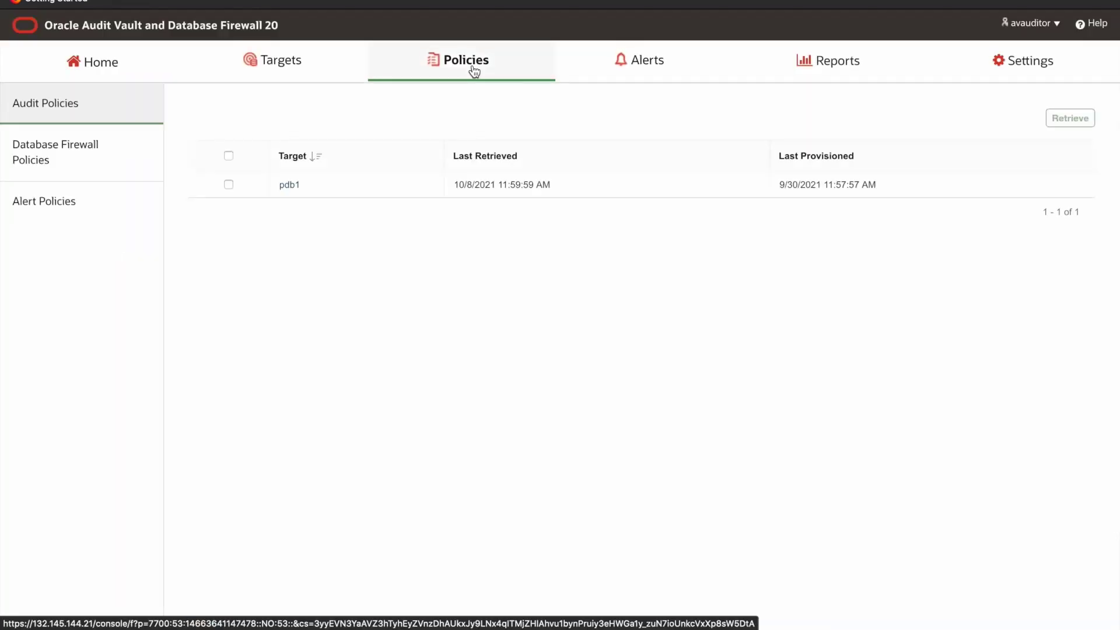
pyautogui.click(82, 146)
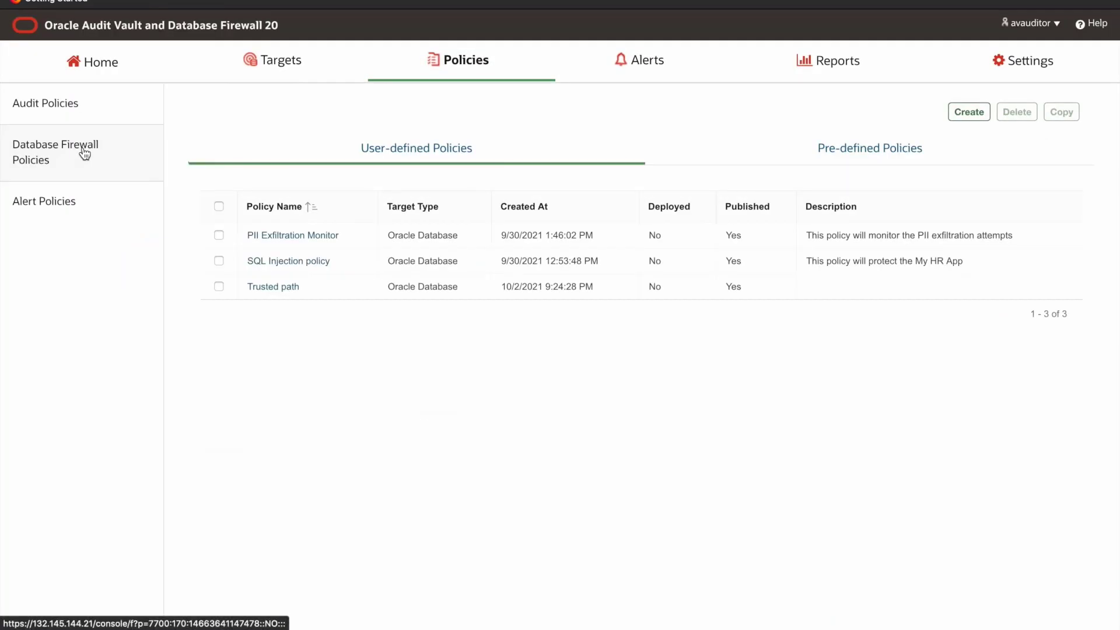
pyautogui.click(259, 237)
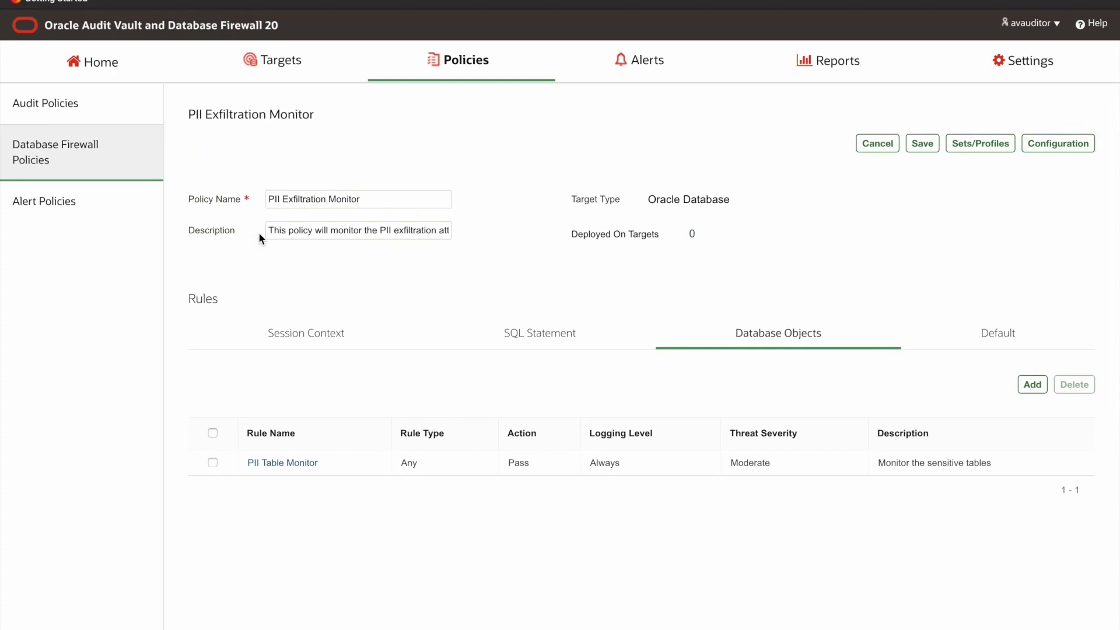
pyautogui.click(786, 343)
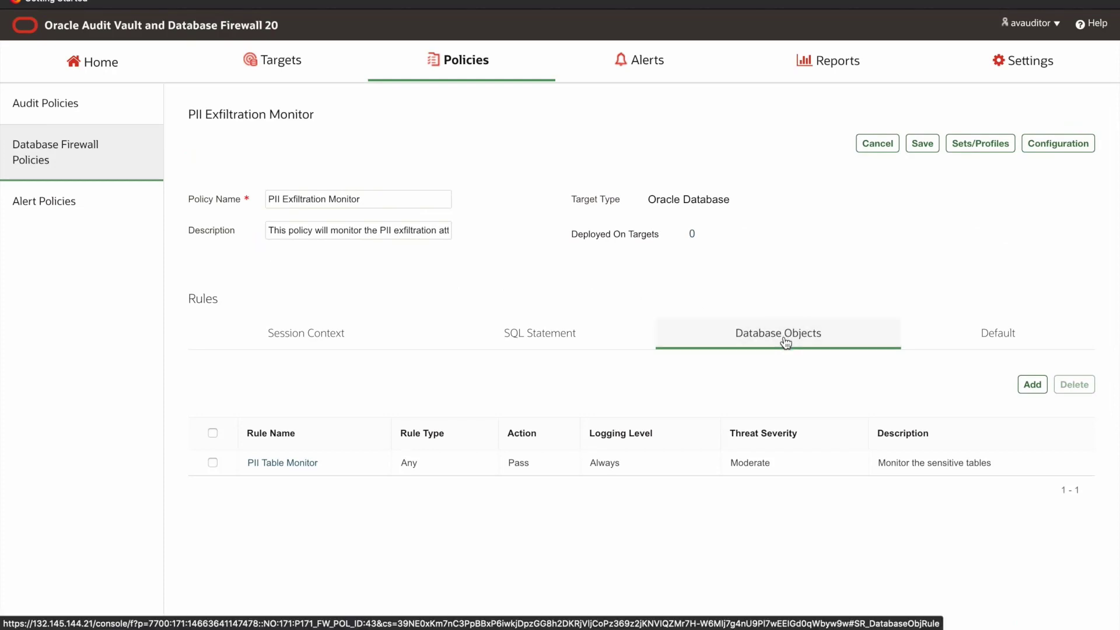
# Examine the PII Table Monitor rule's row-count capture, selected tables, logging level and threat severity, and leave without saving
pyautogui.click(298, 463)
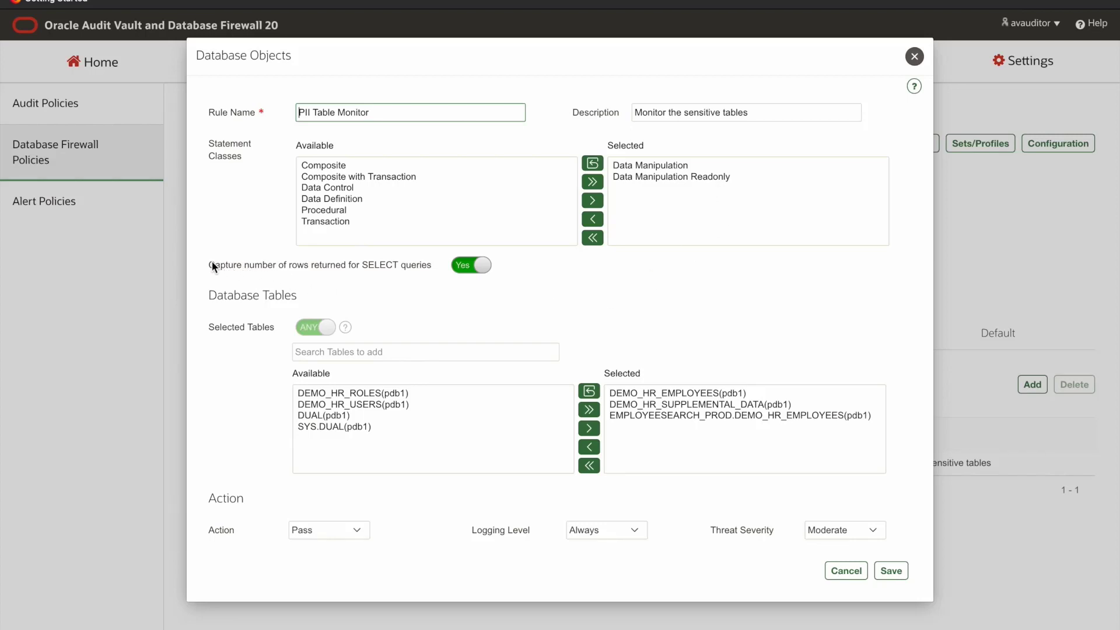
pyautogui.moveTo(208, 265); pyautogui.dragTo(390, 339)
pyautogui.click(218, 322)
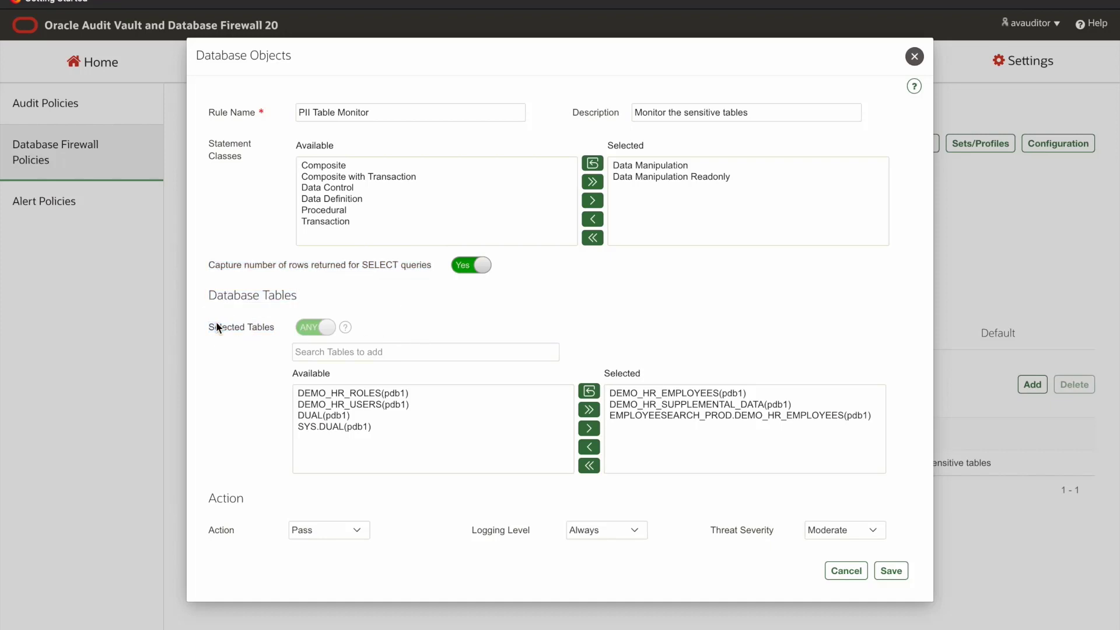
pyautogui.moveTo(205, 327); pyautogui.dragTo(265, 333)
pyautogui.click(663, 352)
pyautogui.moveTo(462, 532); pyautogui.dragTo(537, 535)
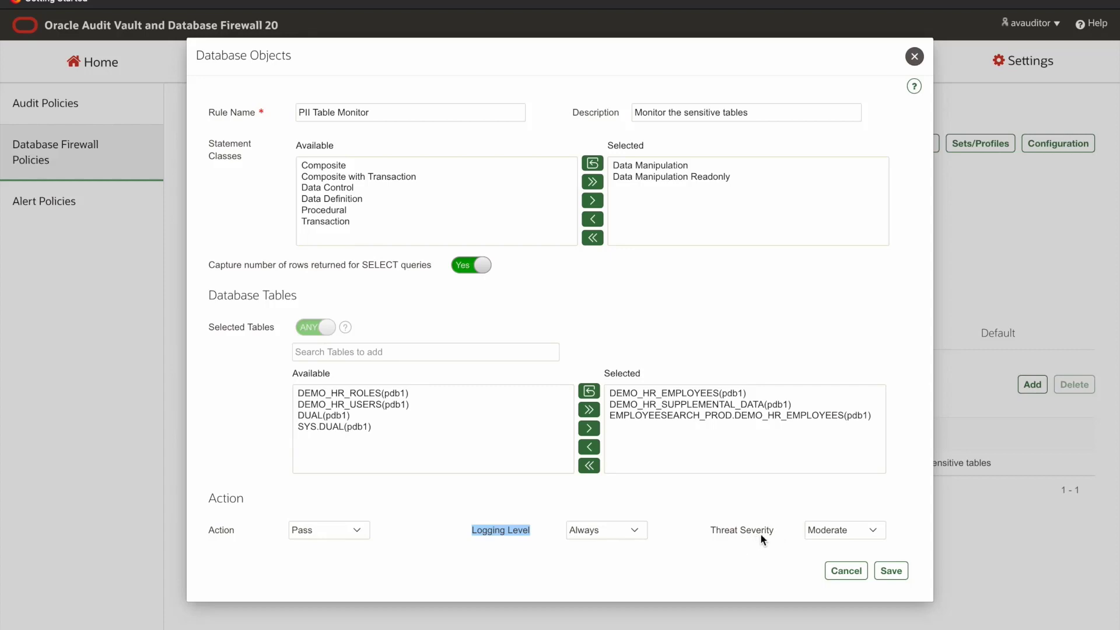
pyautogui.click(840, 576)
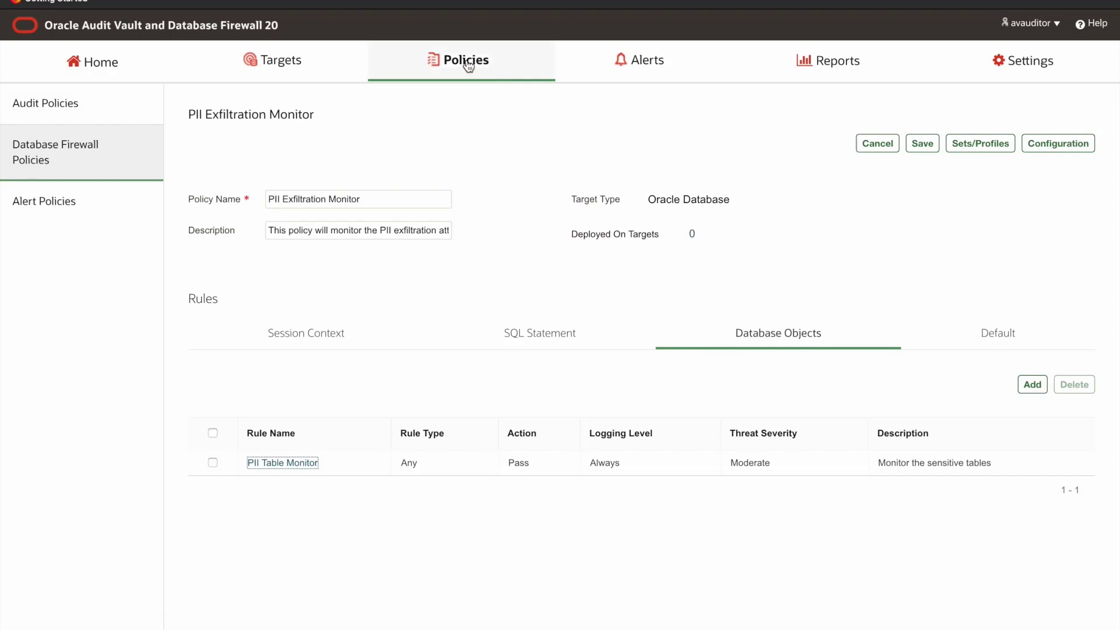
# Apply the PII Exfiltration Monitor database firewall policy to the pdb1 target
pyautogui.click(468, 64)
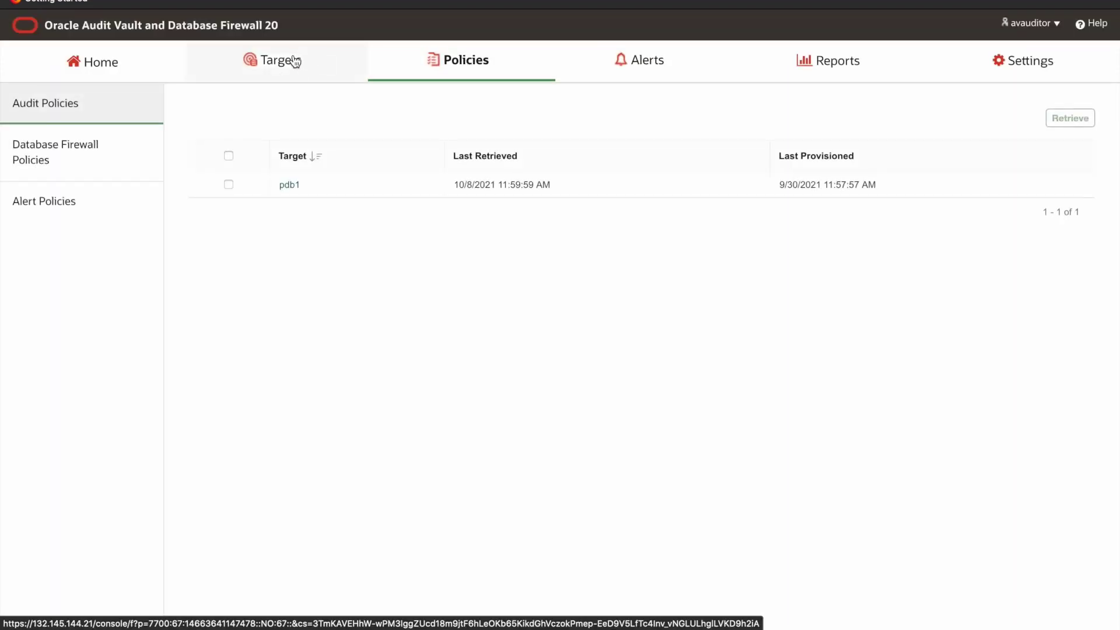
pyautogui.click(295, 61)
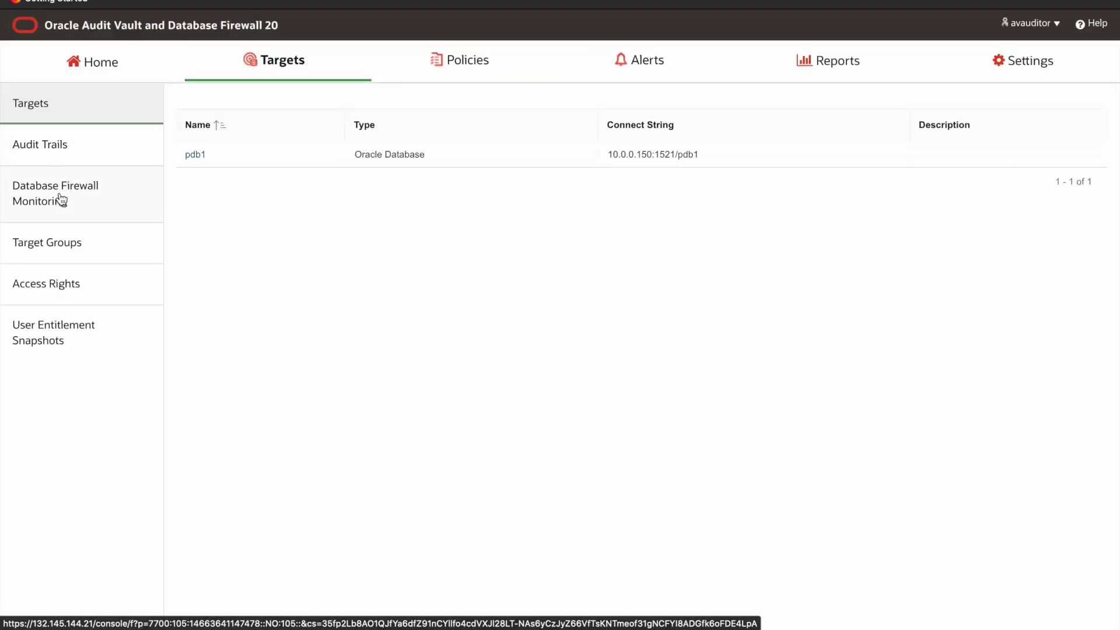
pyautogui.click(43, 194)
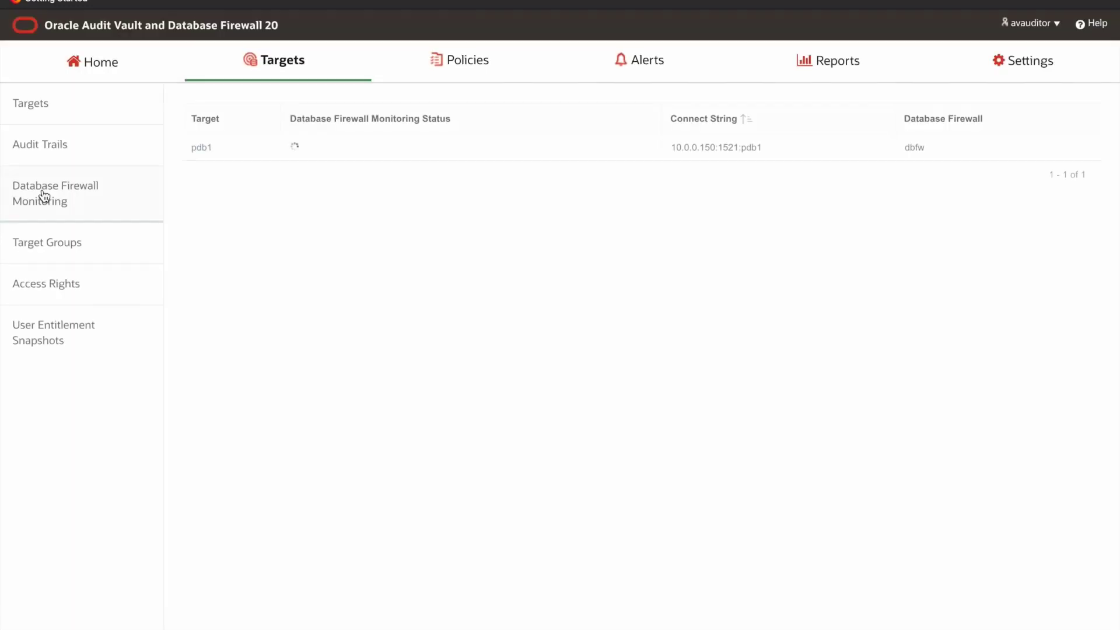
pyautogui.click(200, 147)
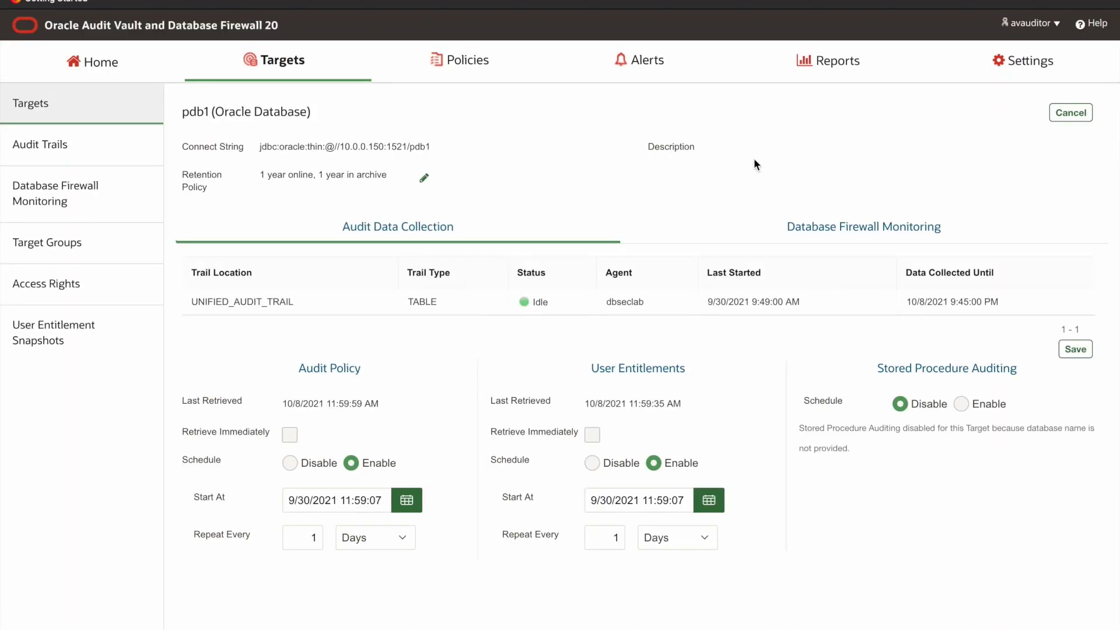
pyautogui.click(816, 224)
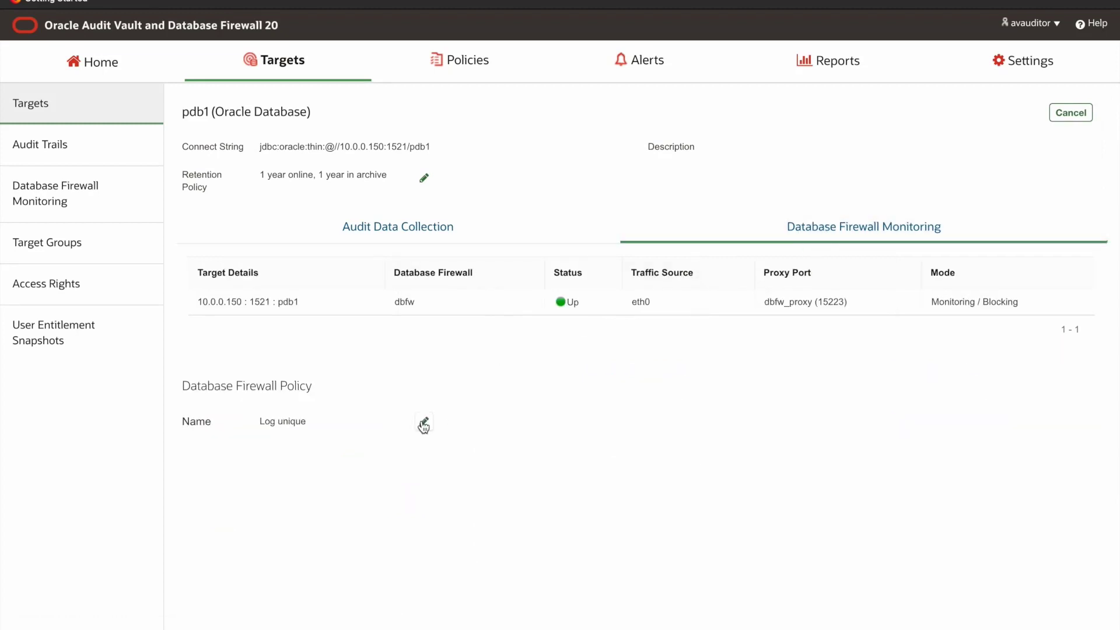
pyautogui.click(424, 425)
pyautogui.click(356, 421)
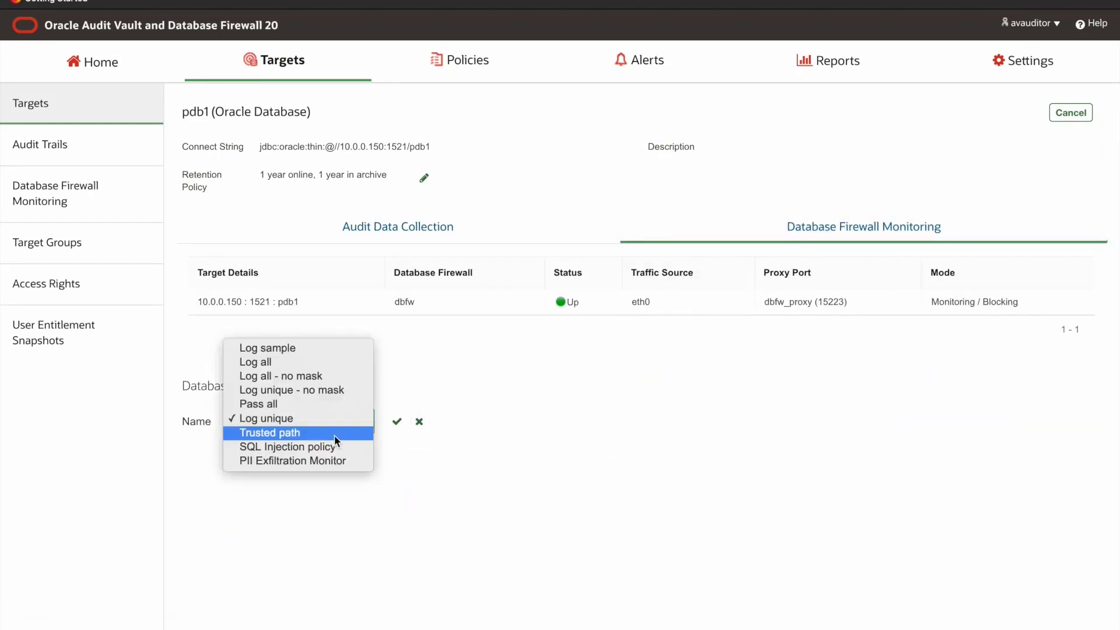
pyautogui.click(311, 460)
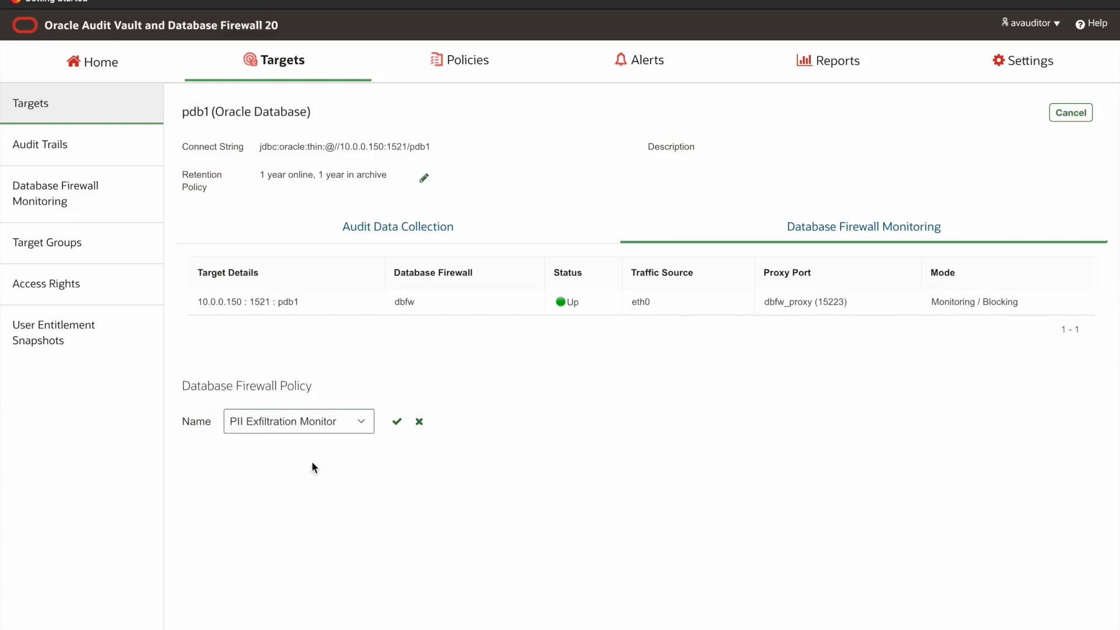
pyautogui.click(396, 422)
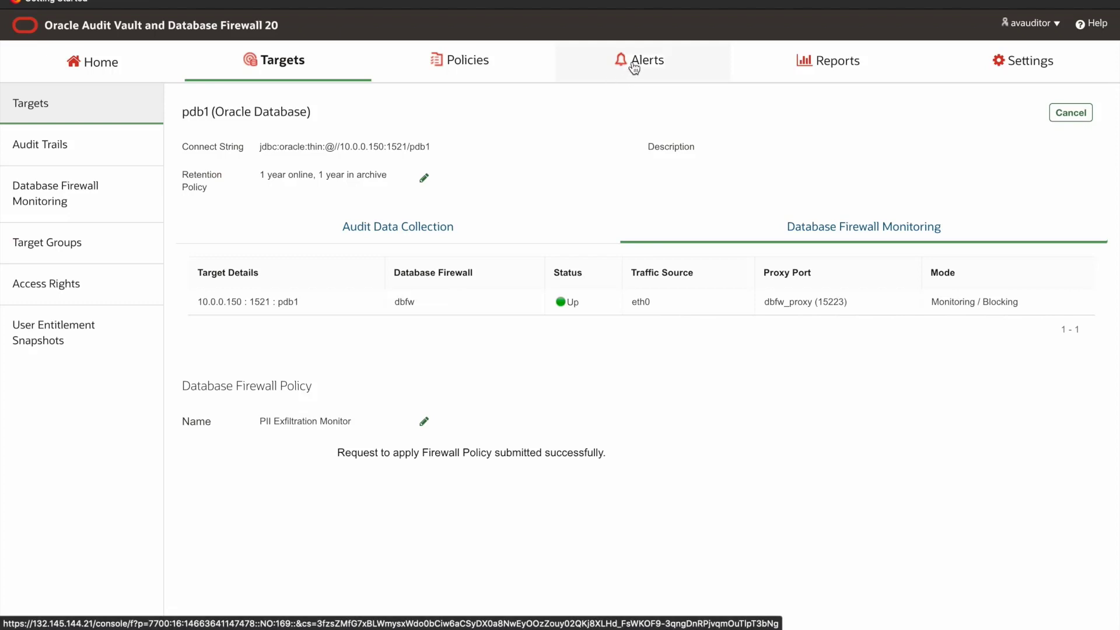
# Open the PII Exfiltration Alert policy and examine its row-count and target-object condition and its notification list
pyautogui.click(458, 73)
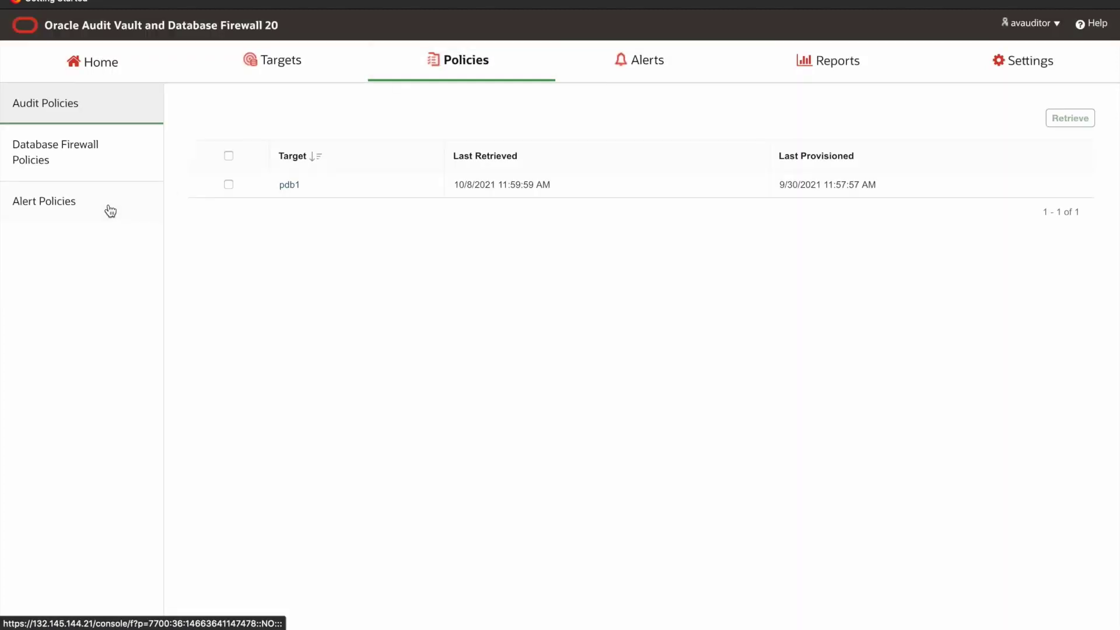
pyautogui.click(53, 211)
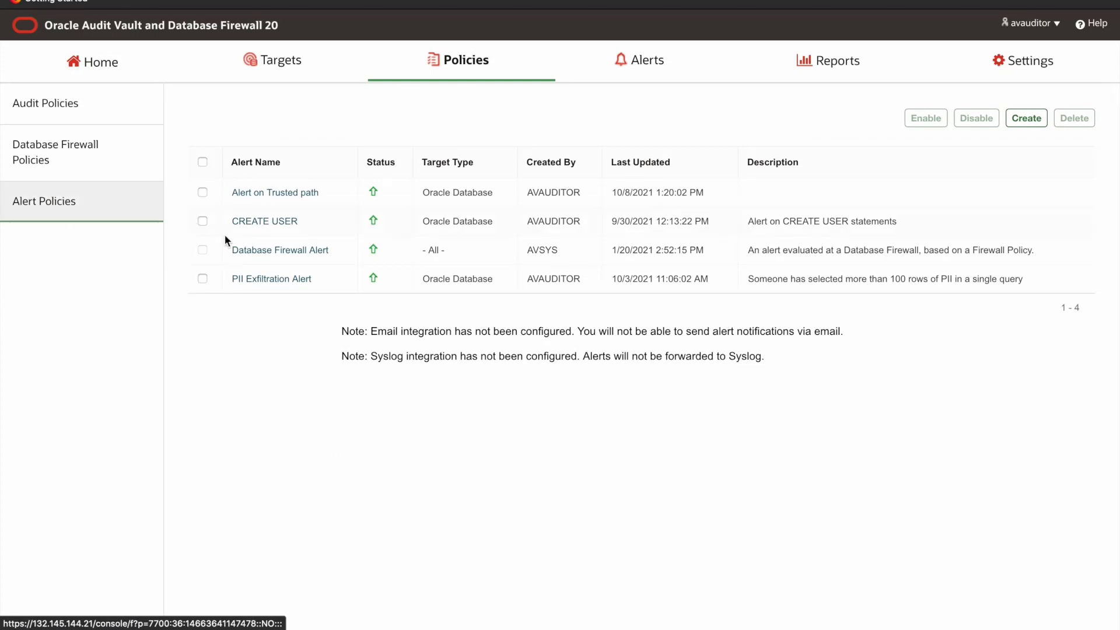
pyautogui.click(241, 280)
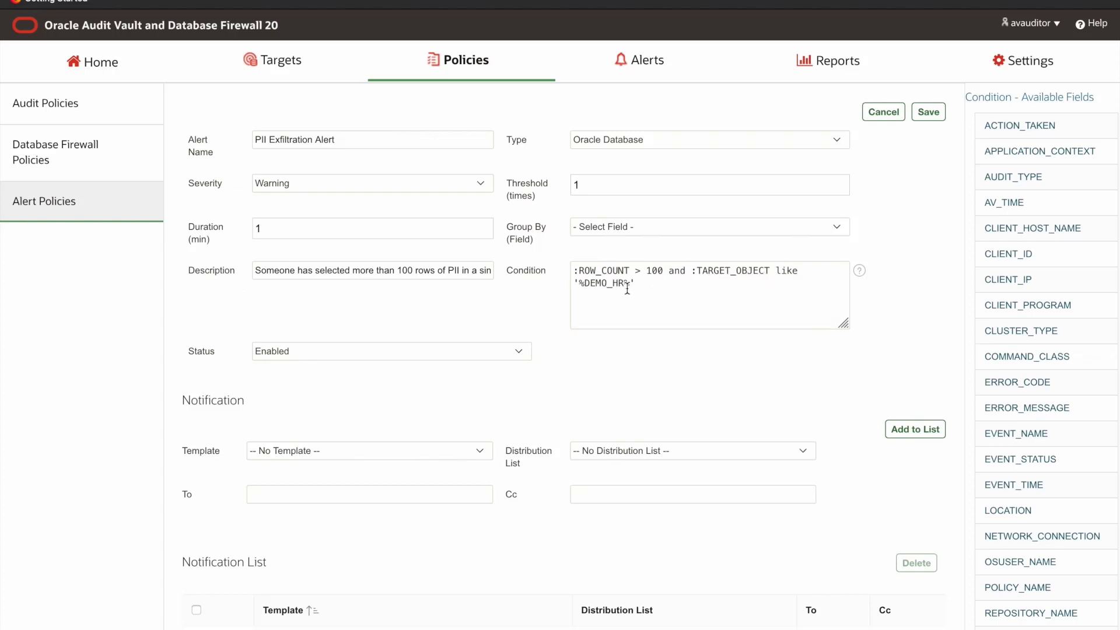
pyautogui.moveTo(628, 286); pyautogui.dragTo(576, 284)
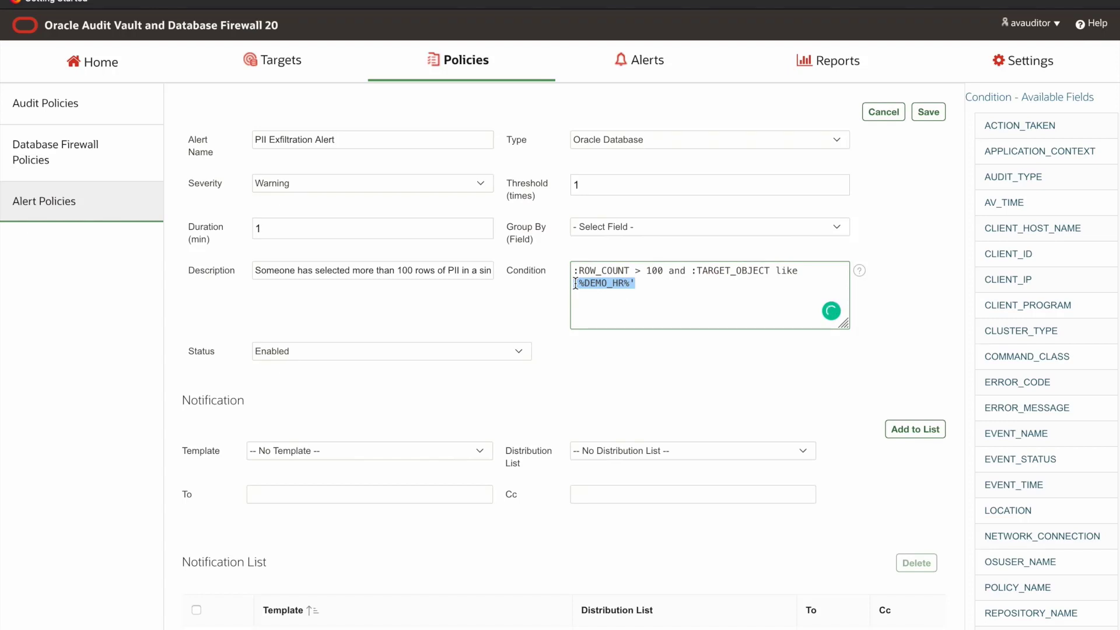
pyautogui.scroll(-2, 522, 344)
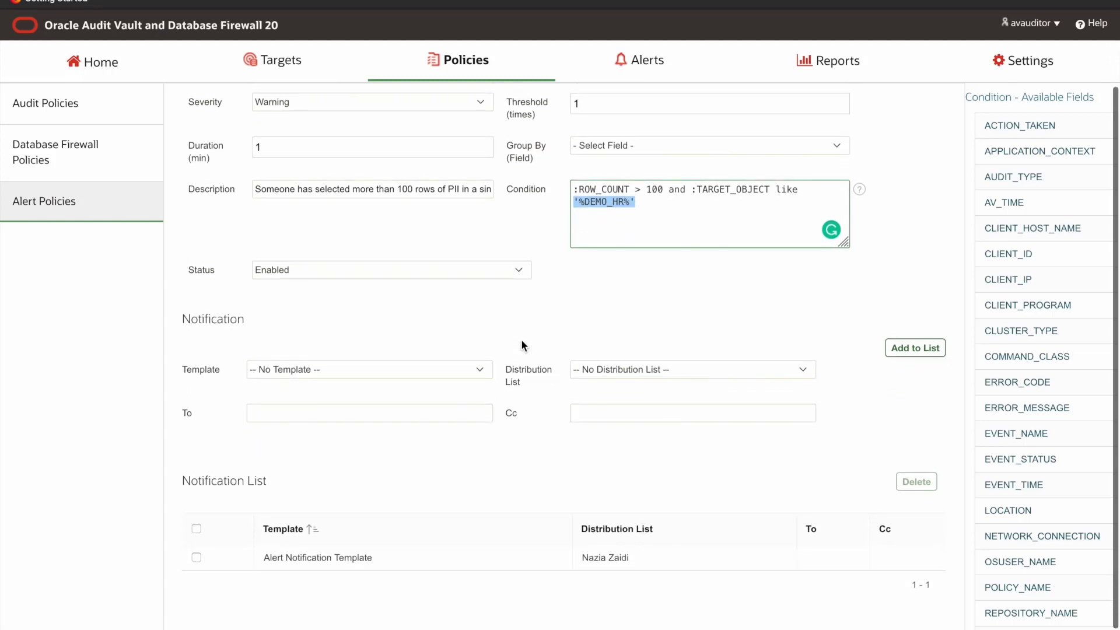
# Leave the PII Exfiltration Alert policy without saving and open the Database Firewall Monitored Activity report
pyautogui.scroll(2, 785, 278)
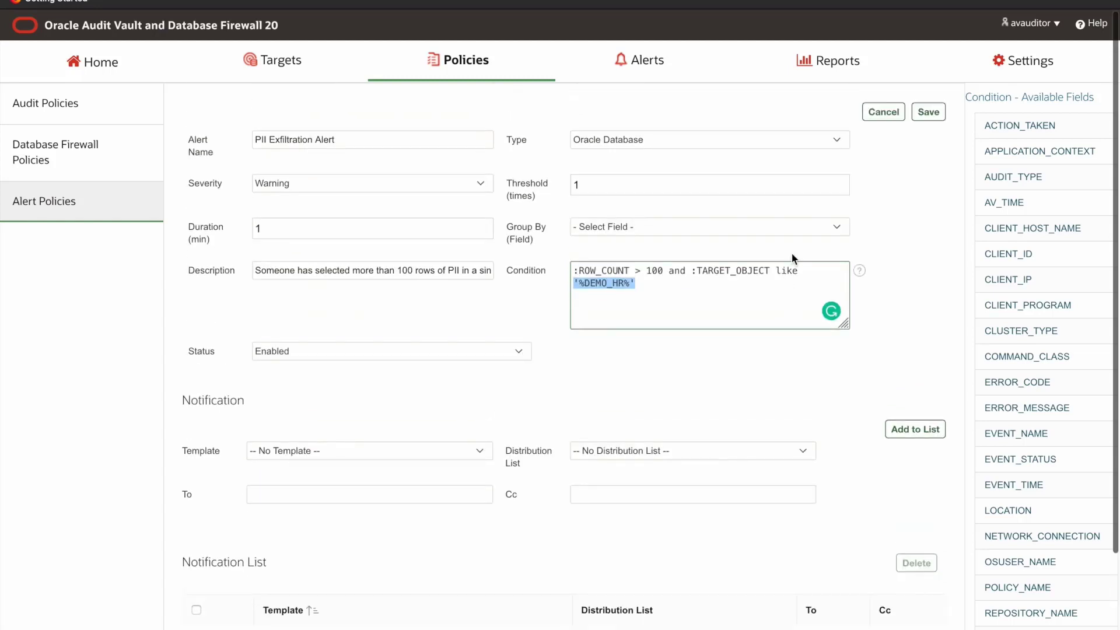
pyautogui.click(879, 113)
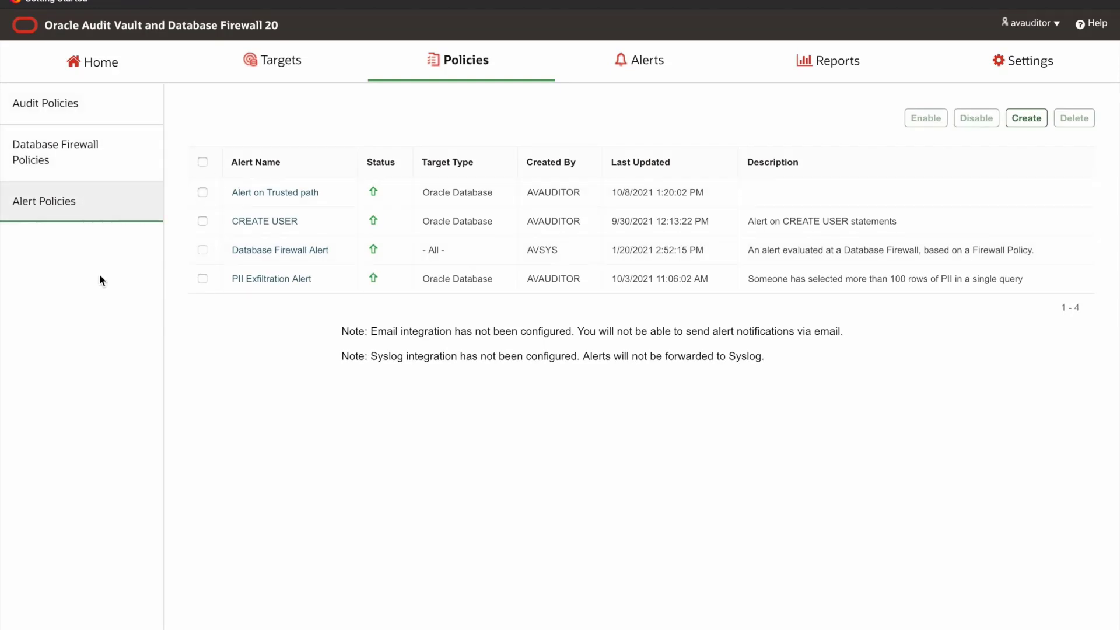
pyautogui.click(837, 58)
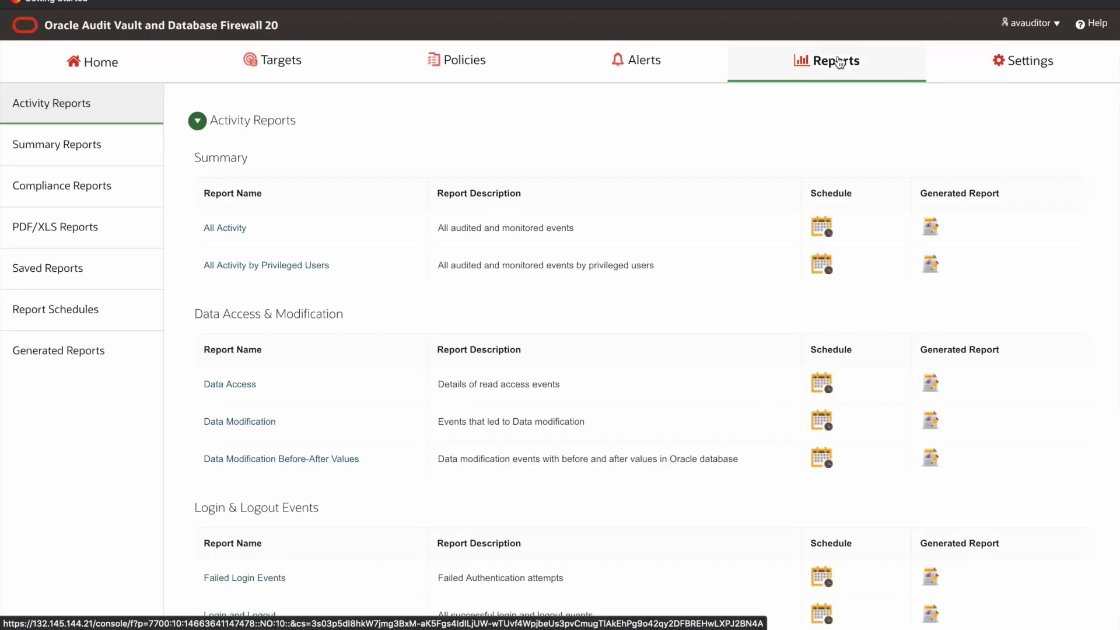
pyautogui.scroll(-3, 97, 450)
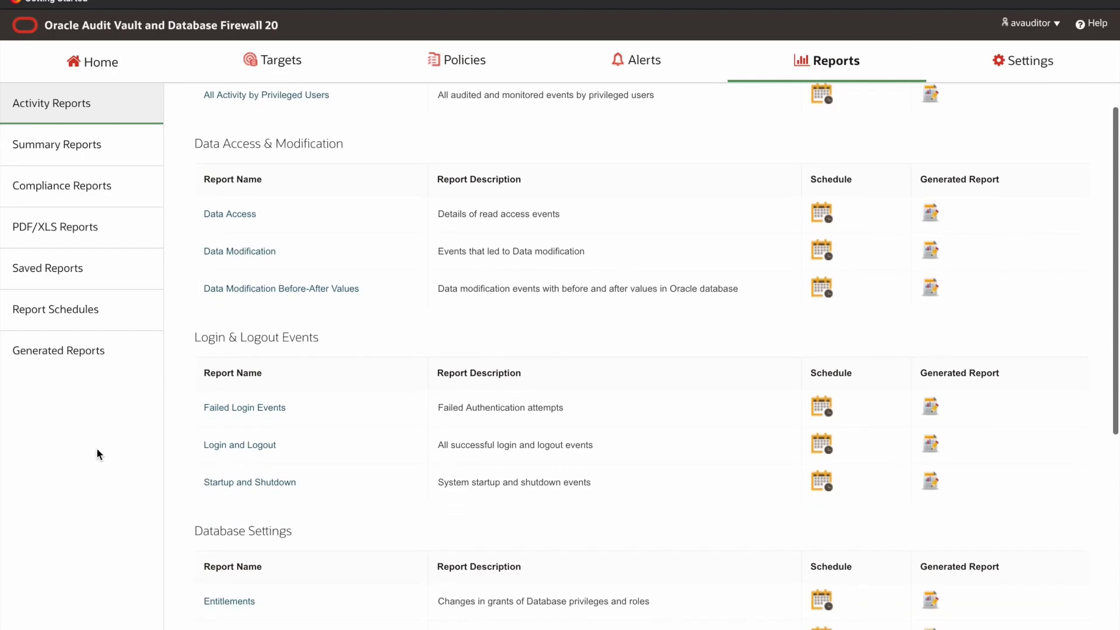
pyautogui.scroll(-6, 97, 447)
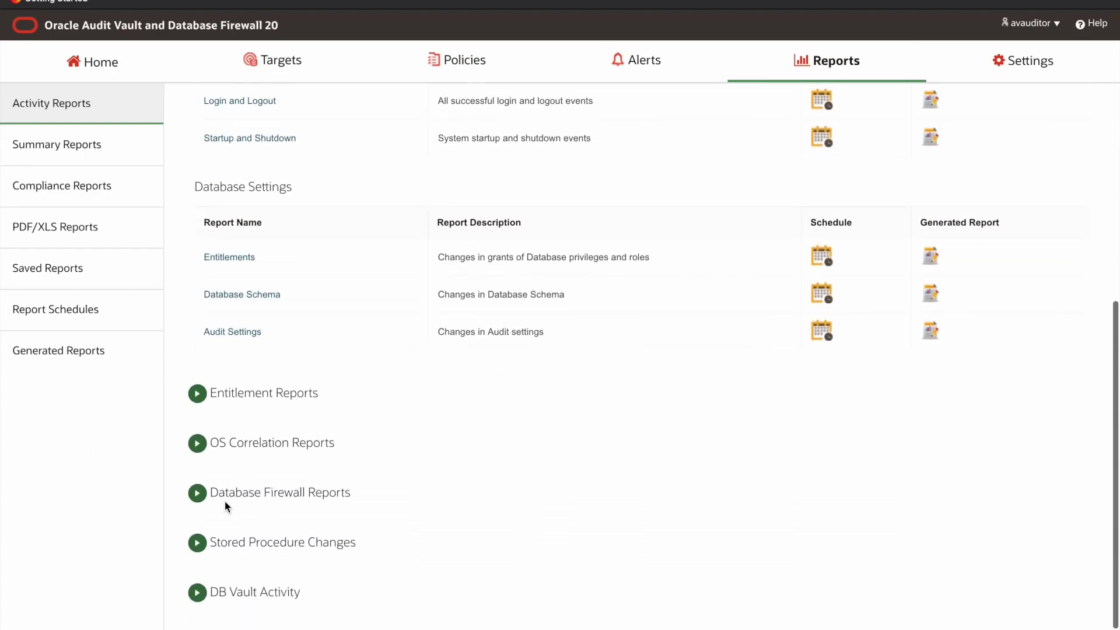
pyautogui.click(197, 493)
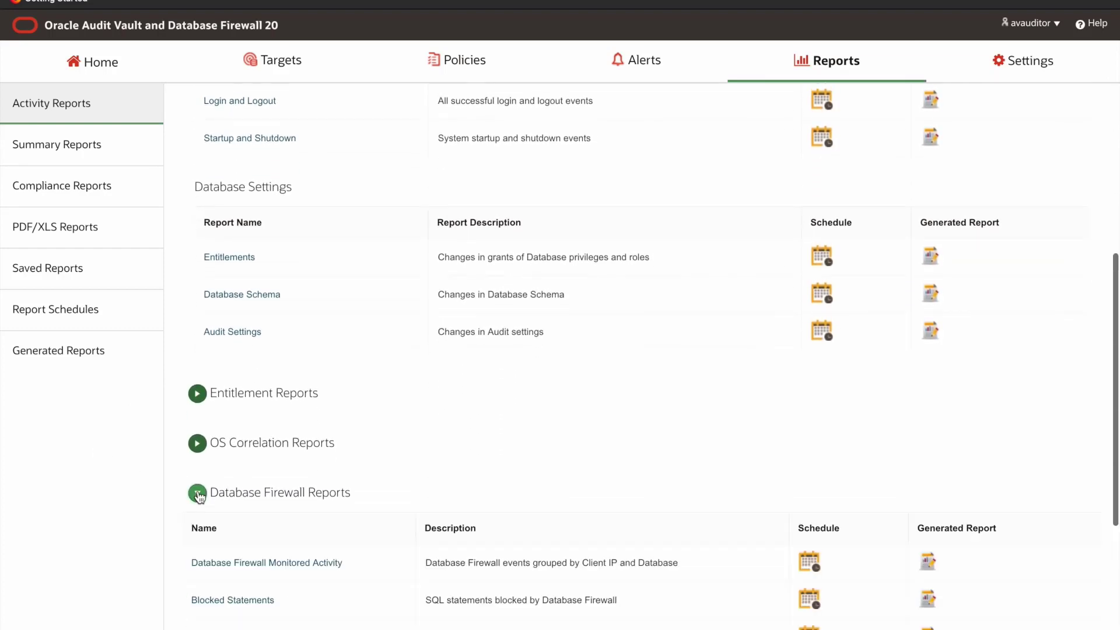
pyautogui.click(235, 563)
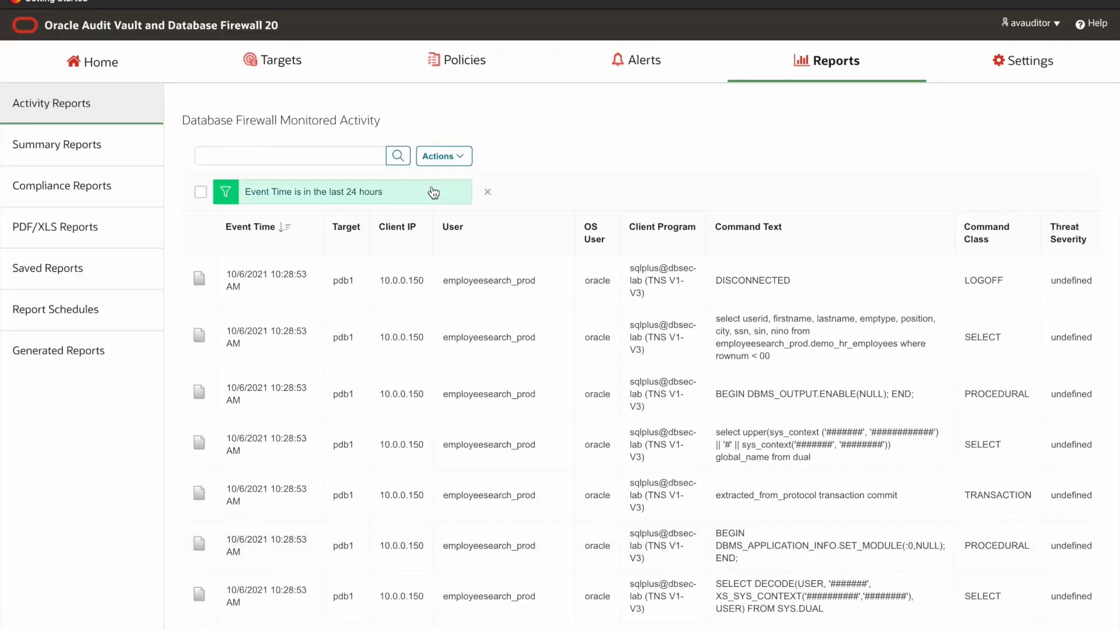
# Add the Row Count(Event) column to the Database Firewall Monitored Activity report
pyautogui.click(460, 156)
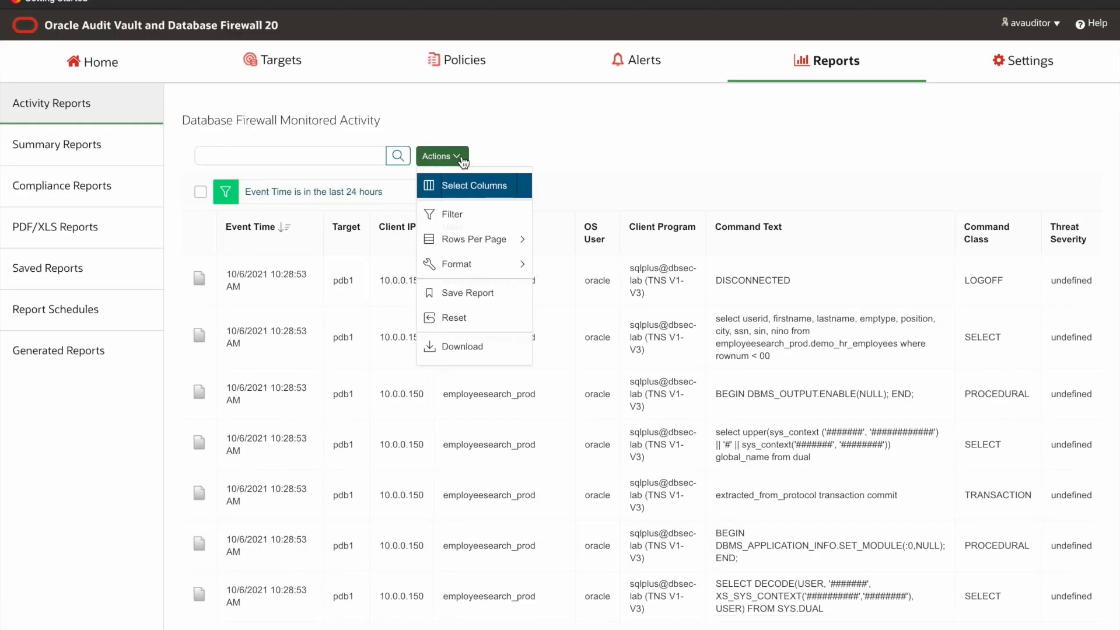
pyautogui.click(461, 187)
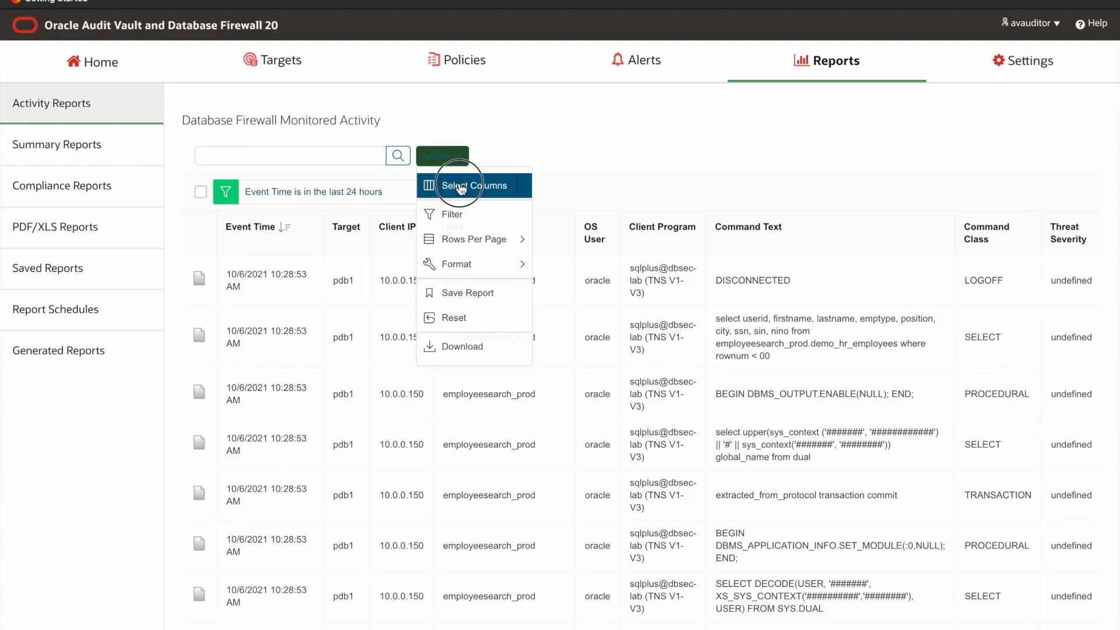
pyautogui.scroll(-2, 271, 340)
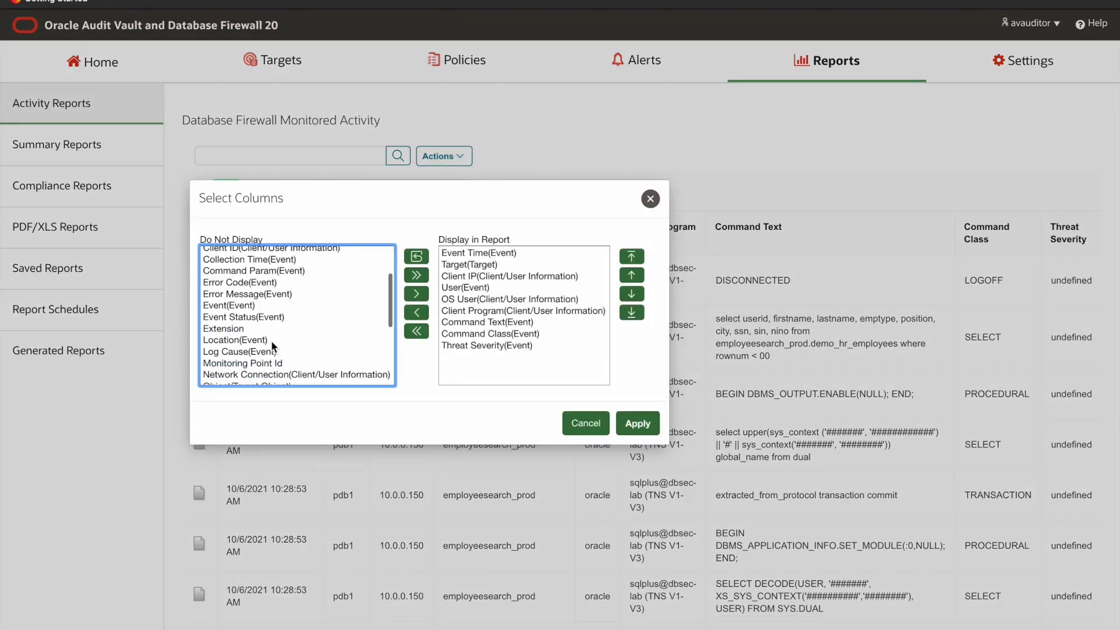
pyautogui.scroll(-3, 271, 341)
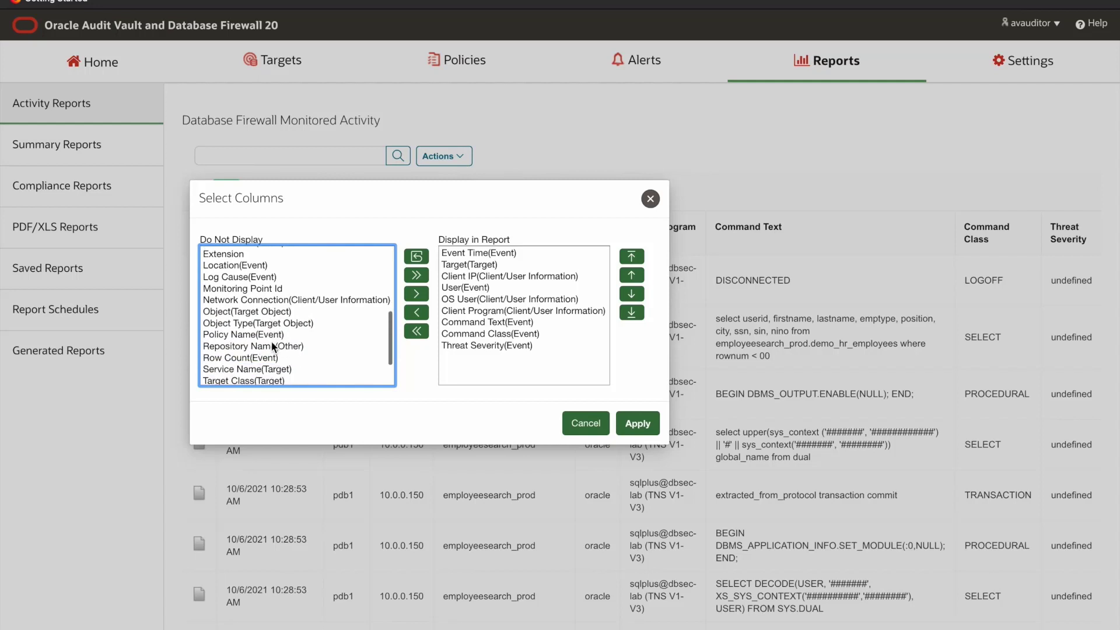
pyautogui.click(261, 358)
pyautogui.click(418, 294)
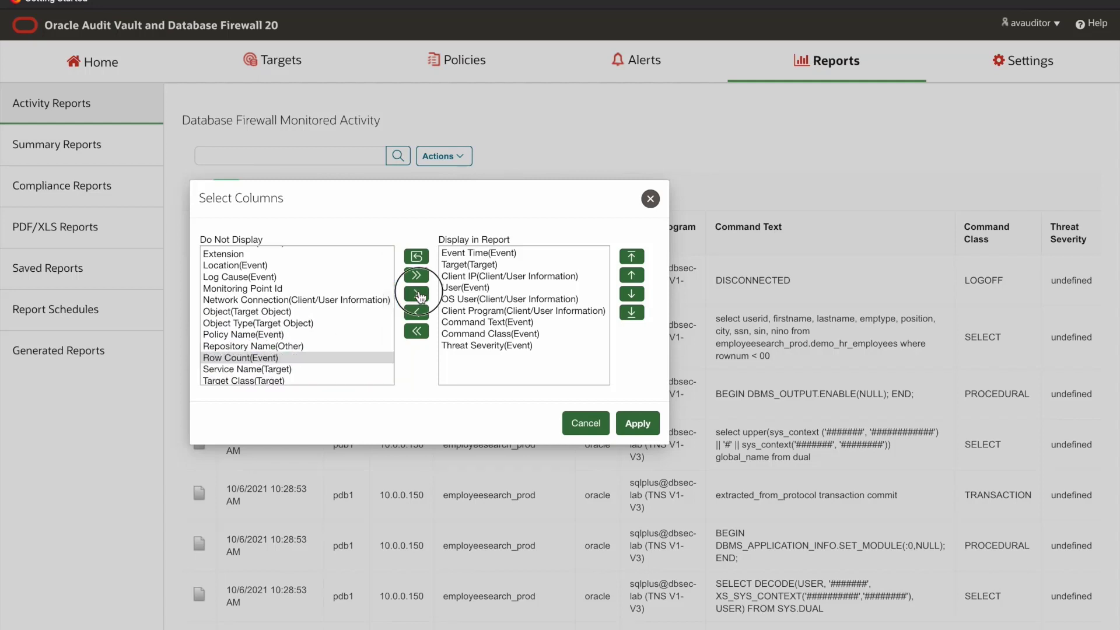
pyautogui.click(645, 417)
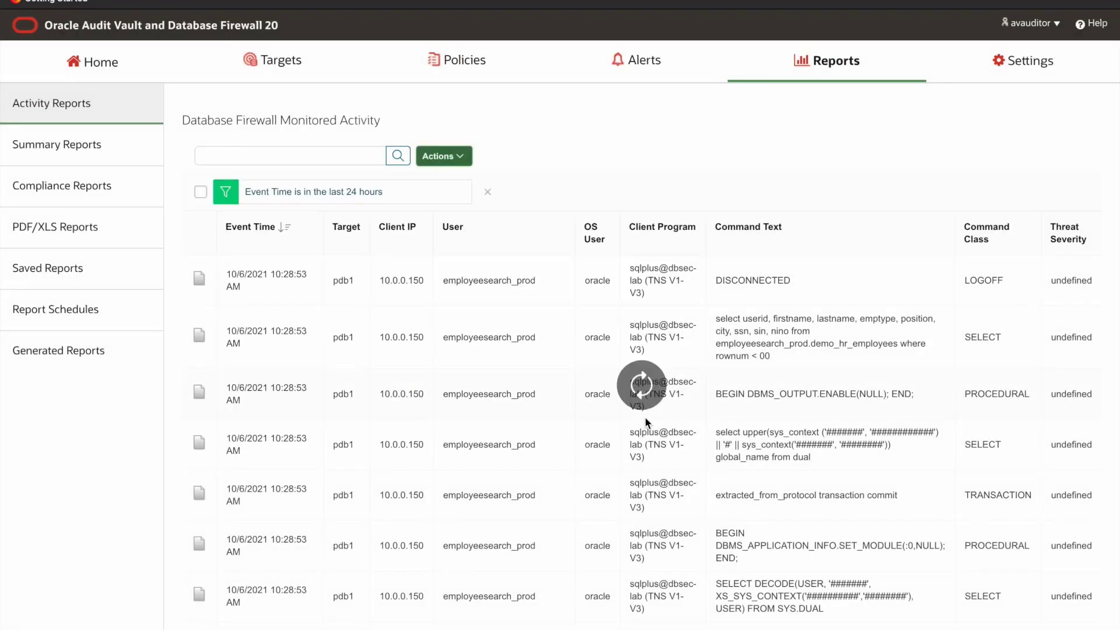
# Filter the monitored activity report to events with Row Count > 100
pyautogui.click(460, 162)
pyautogui.click(456, 213)
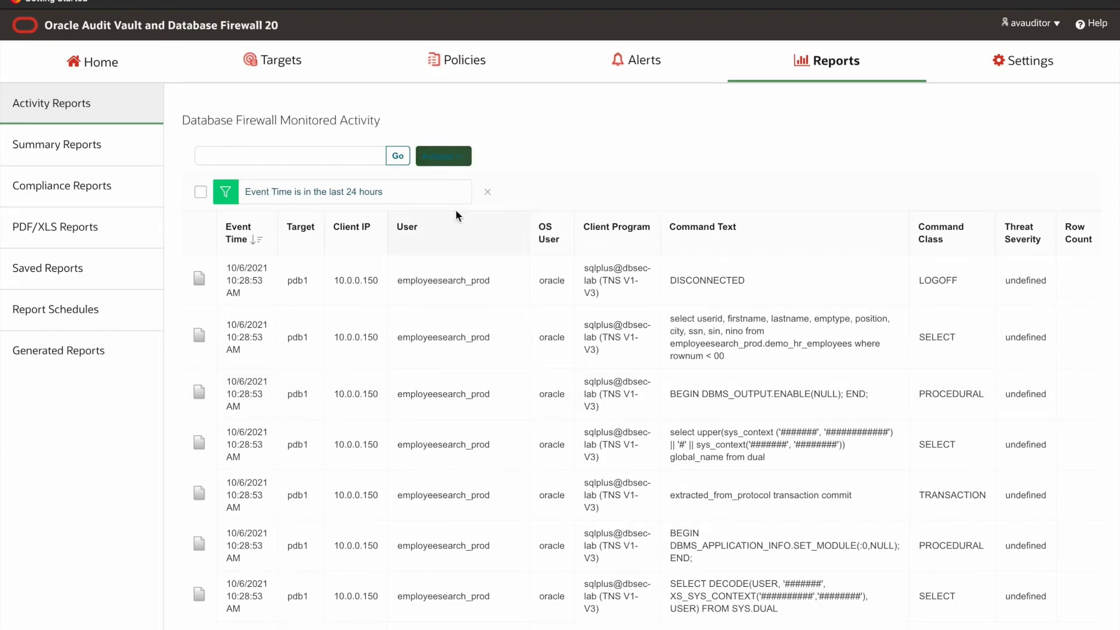
pyautogui.click(320, 294)
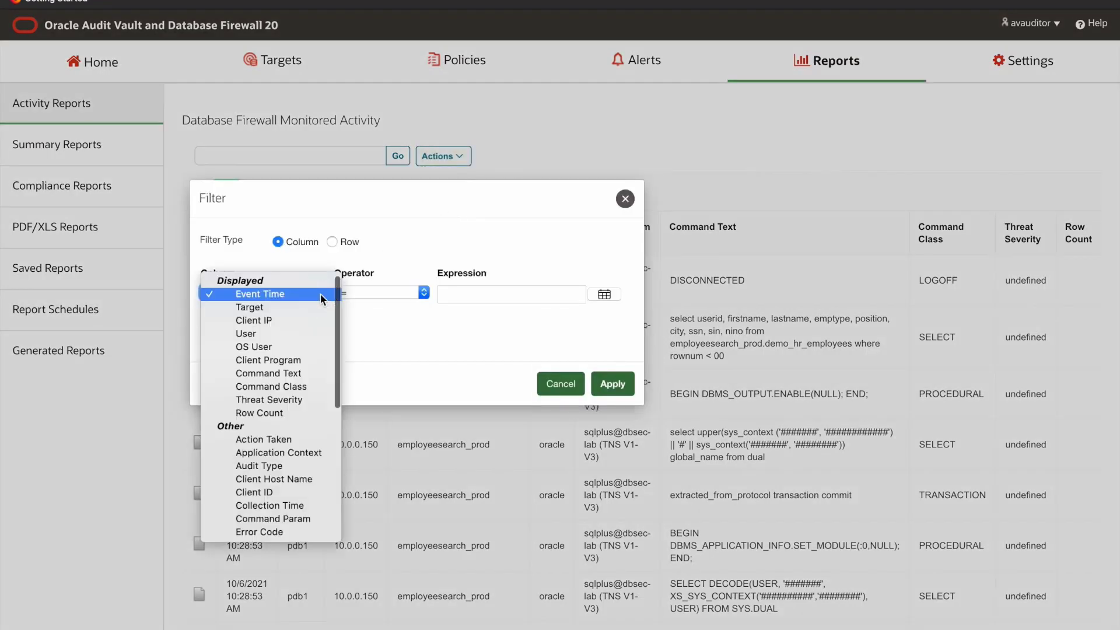
pyautogui.click(268, 413)
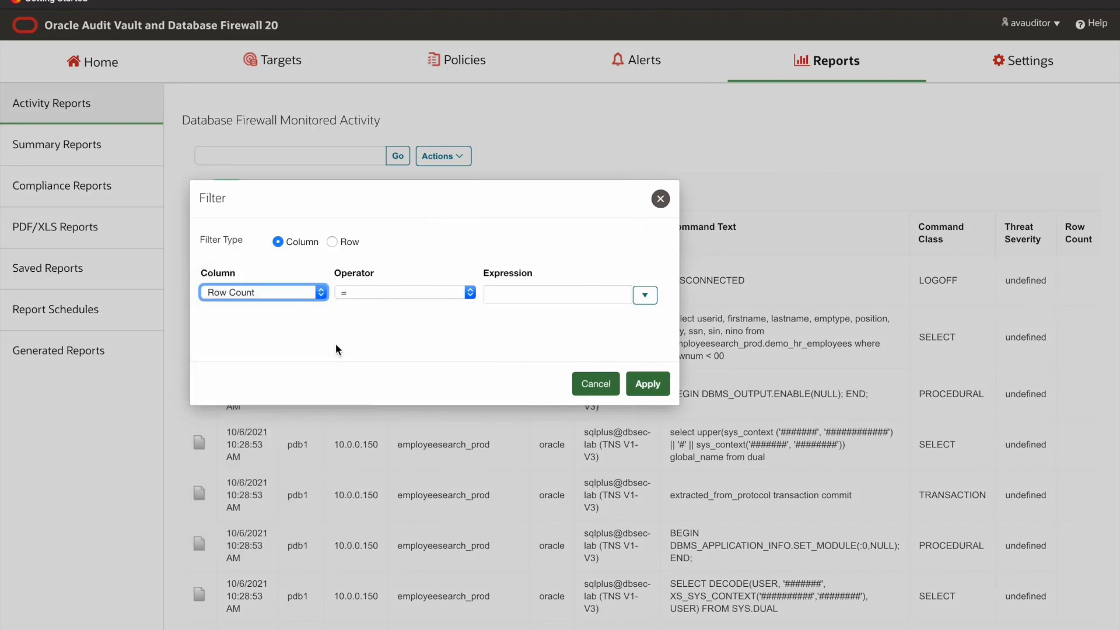
pyautogui.click(471, 291)
pyautogui.click(437, 318)
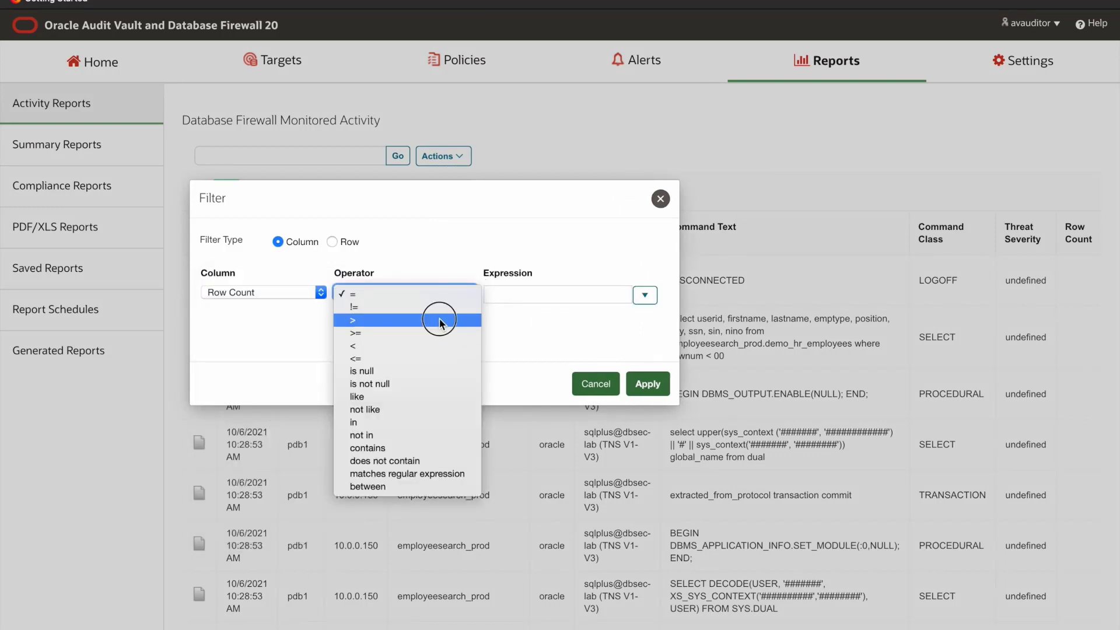
pyautogui.click(531, 294)
pyautogui.write('100')
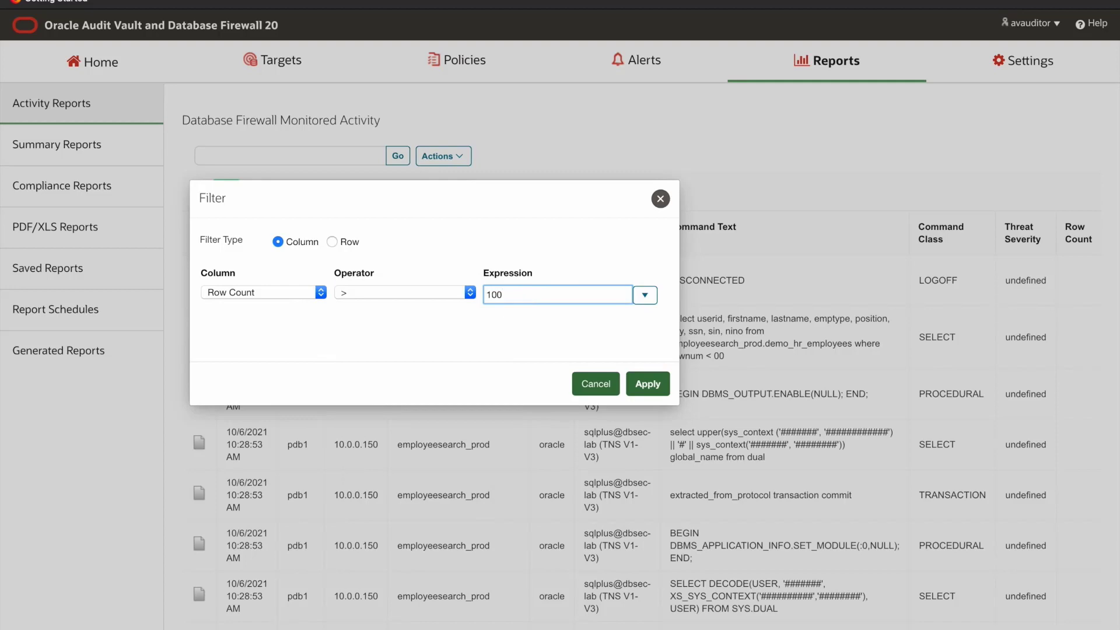
pyautogui.click(646, 388)
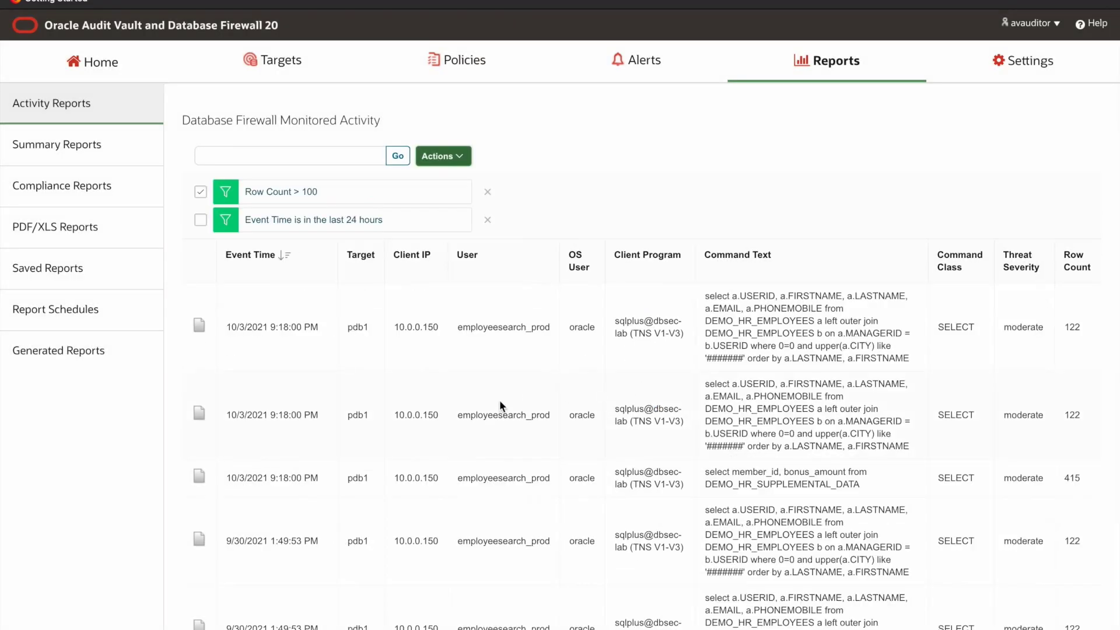
# Examine the user, row count and client program of the first event in the filtered report
pyautogui.scroll(-2, 496, 401)
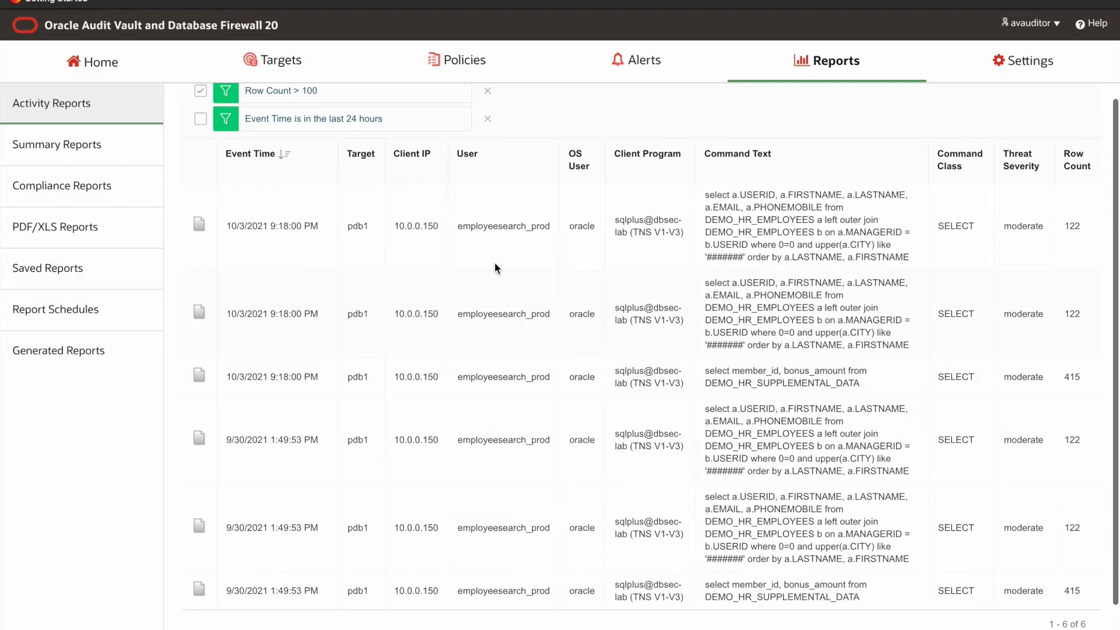
pyautogui.moveTo(550, 226); pyautogui.dragTo(457, 230)
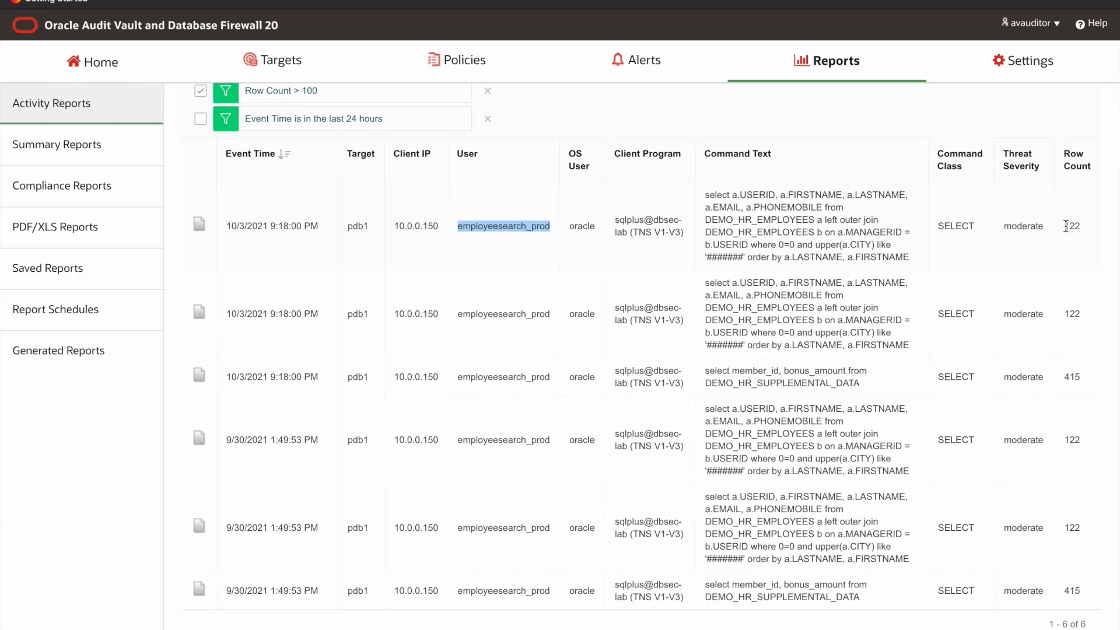
pyautogui.moveTo(1063, 227); pyautogui.dragTo(1086, 228)
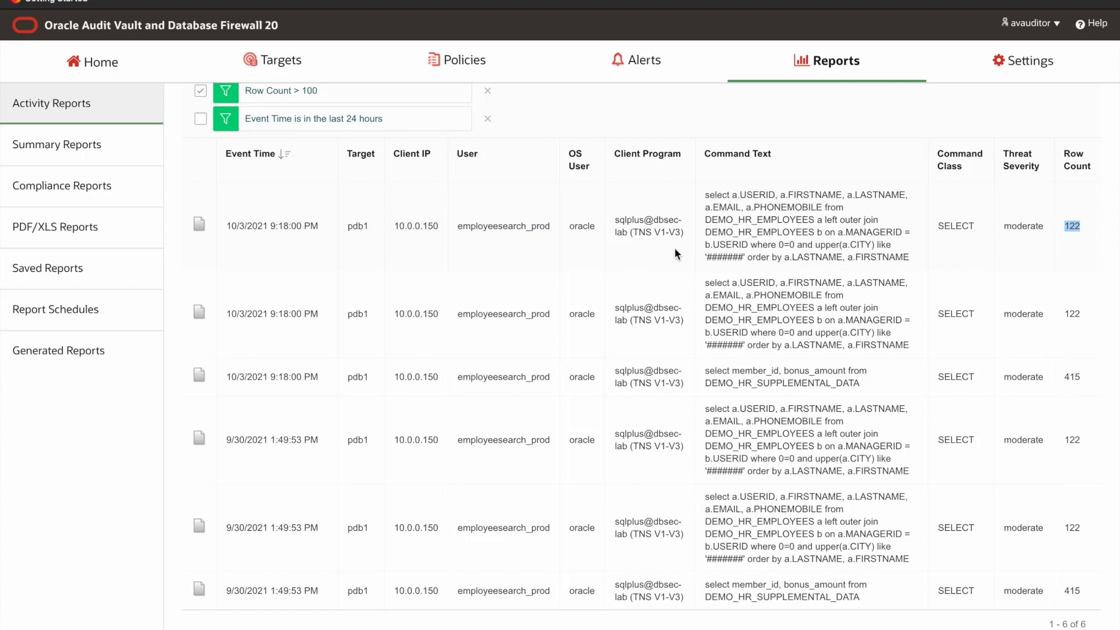
pyautogui.moveTo(682, 235); pyautogui.dragTo(615, 214)
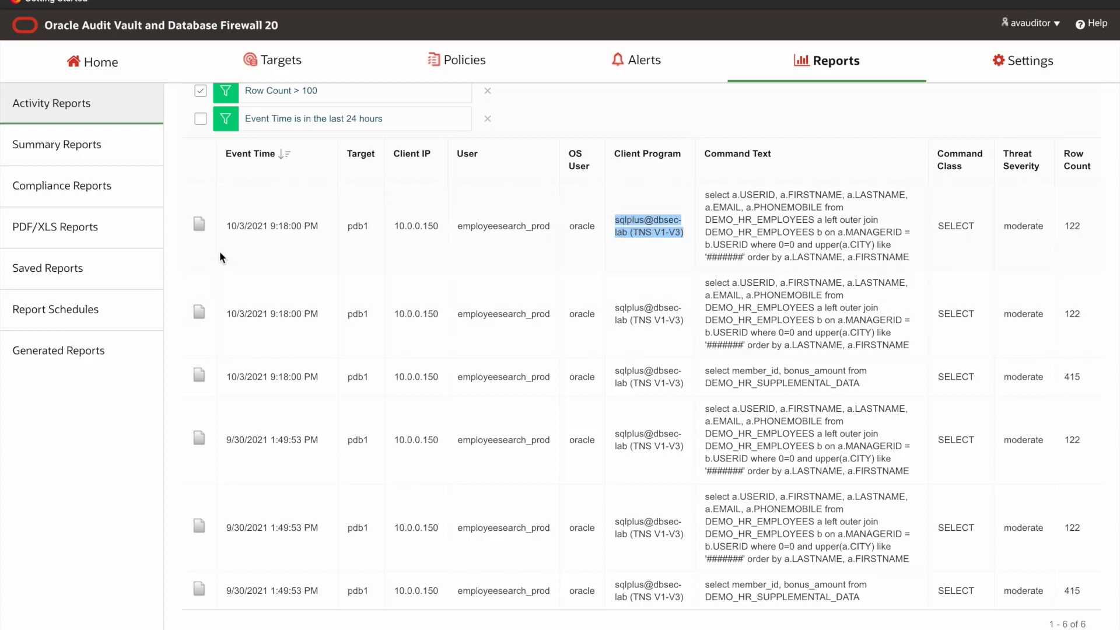
# Open the first event's details, examine its event status, policy name and command text, and return to the report
pyautogui.click(195, 227)
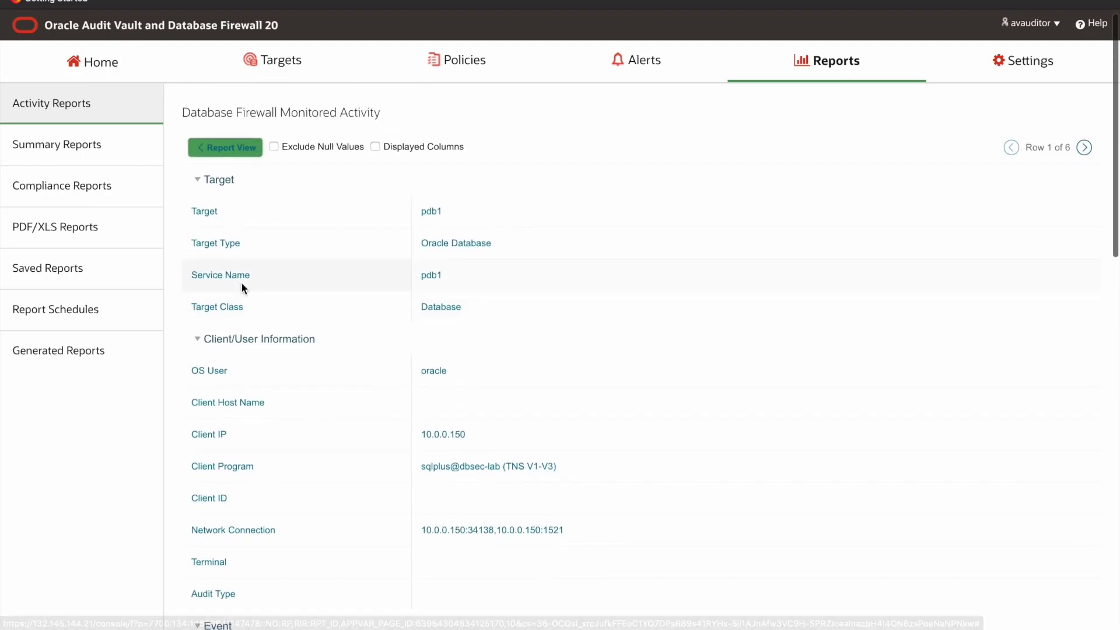
pyautogui.scroll(-2, 242, 284)
pyautogui.scroll(-2, 242, 285)
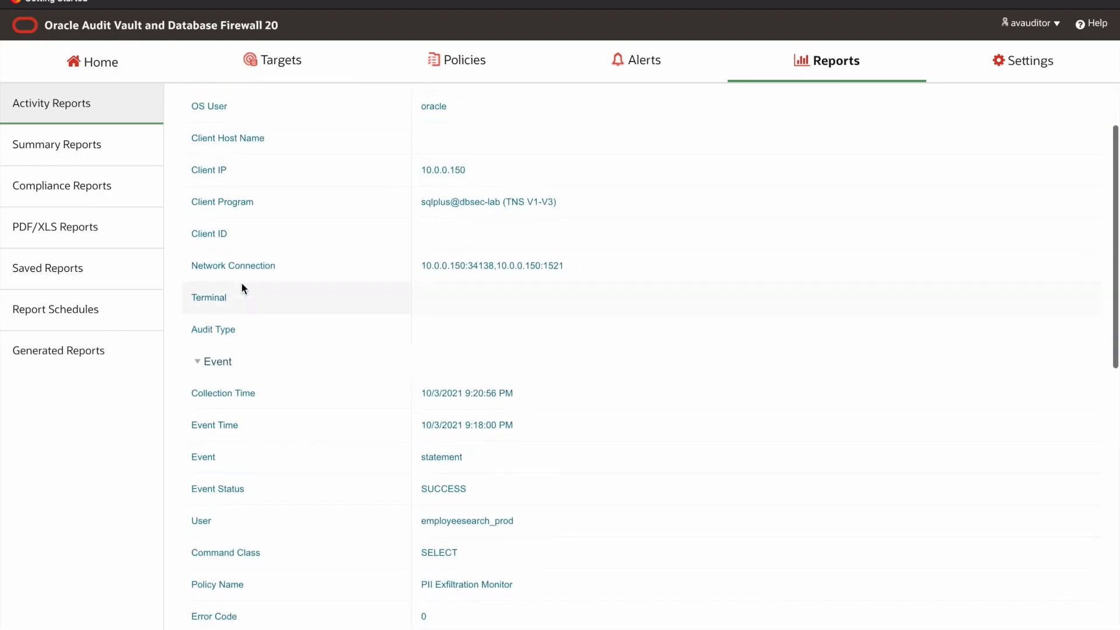
pyautogui.scroll(-2, 242, 286)
pyautogui.scroll(-1, 245, 355)
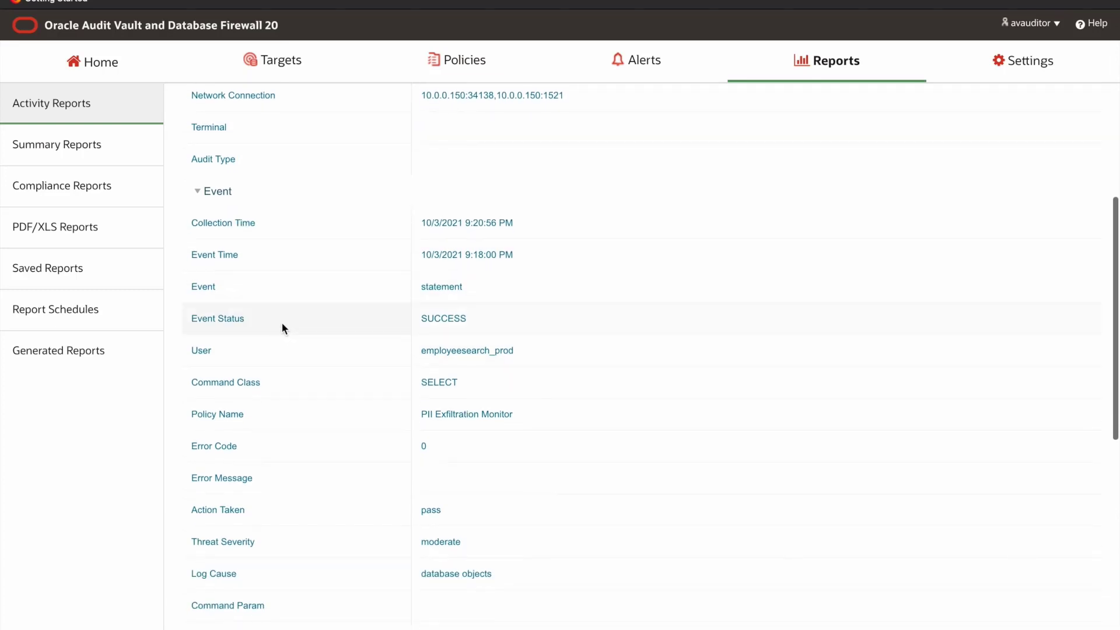
pyautogui.moveTo(472, 322); pyautogui.dragTo(420, 317)
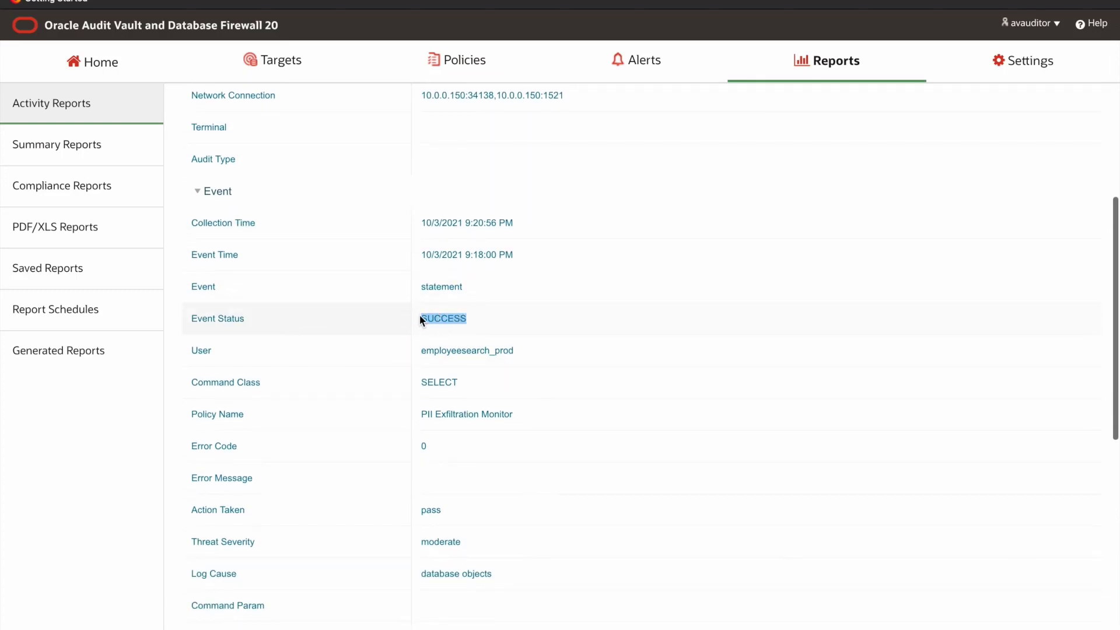
pyautogui.scroll(-2, 420, 317)
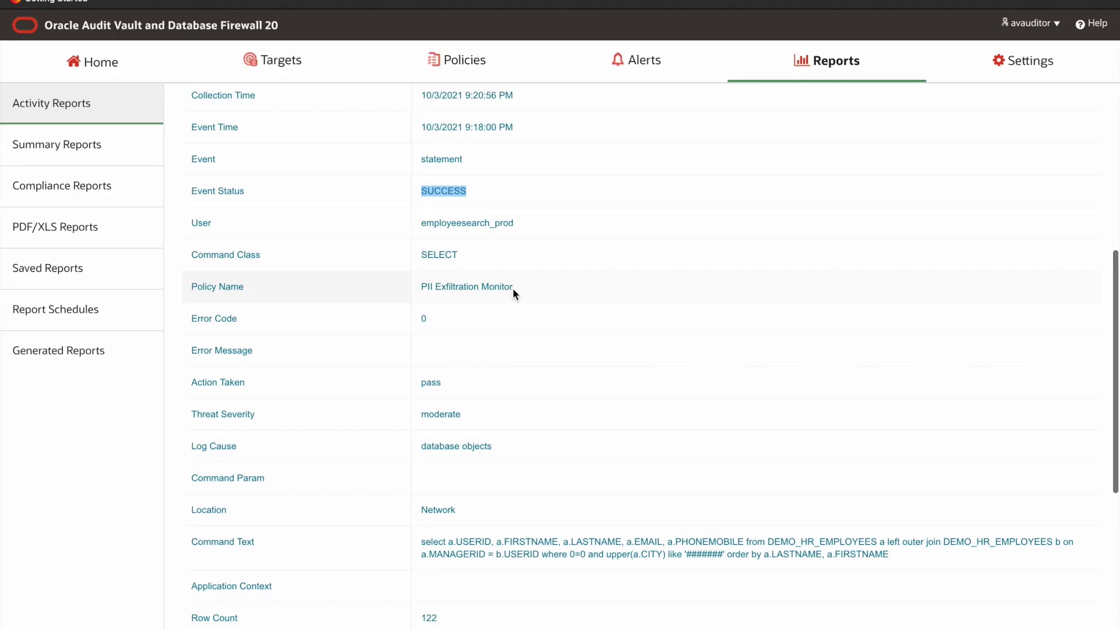
pyautogui.moveTo(513, 289); pyautogui.dragTo(416, 282)
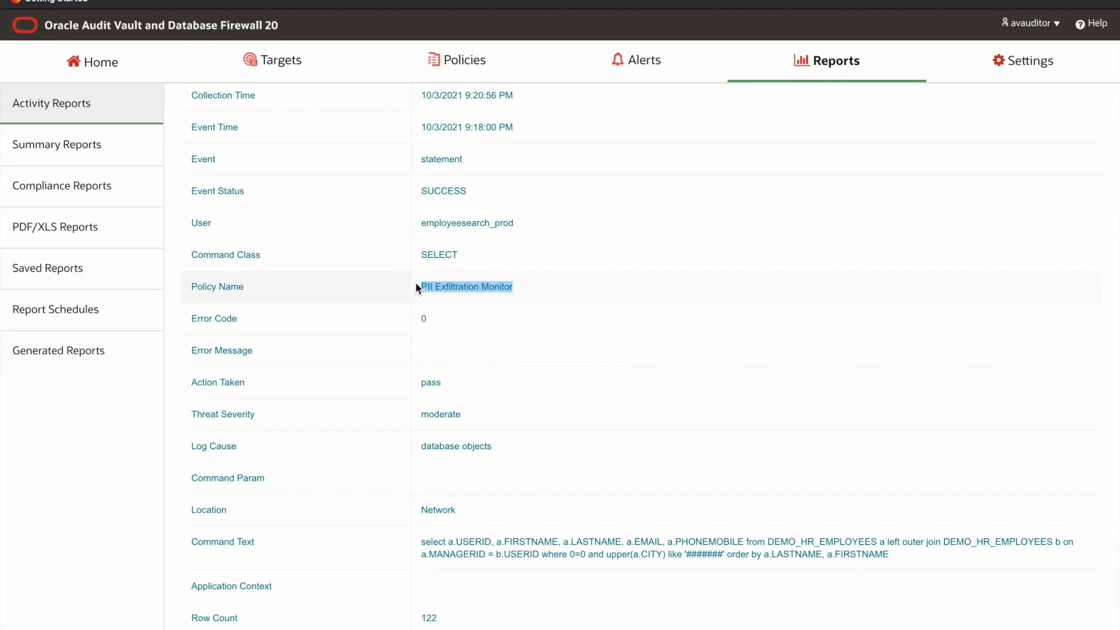
pyautogui.scroll(-1, 397, 454)
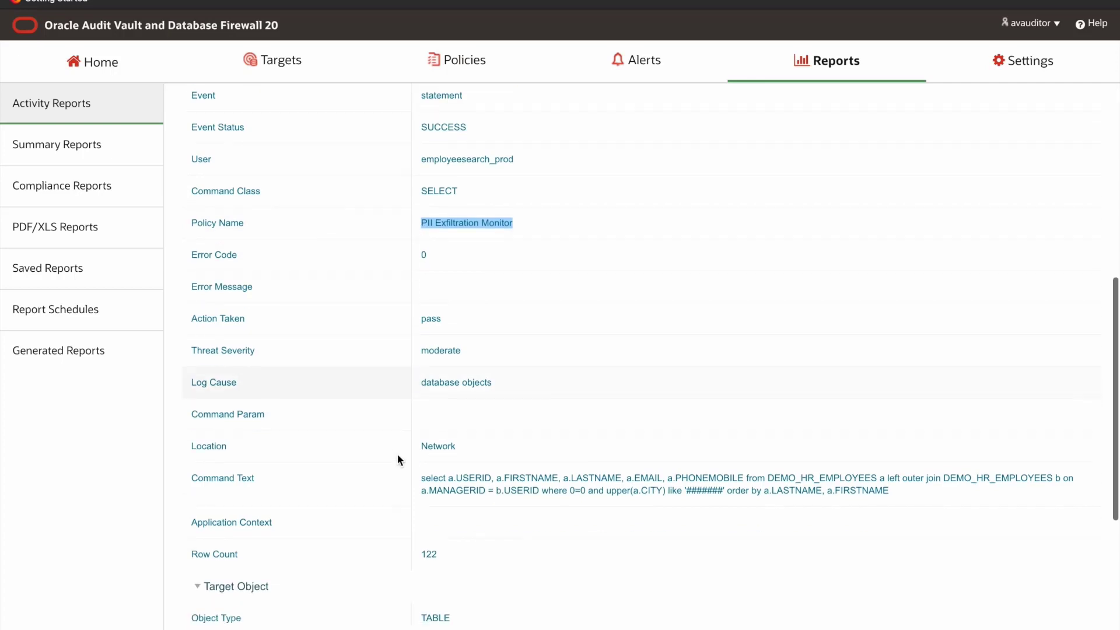
pyautogui.moveTo(422, 464); pyautogui.dragTo(430, 489)
pyautogui.scroll(7, 430, 485)
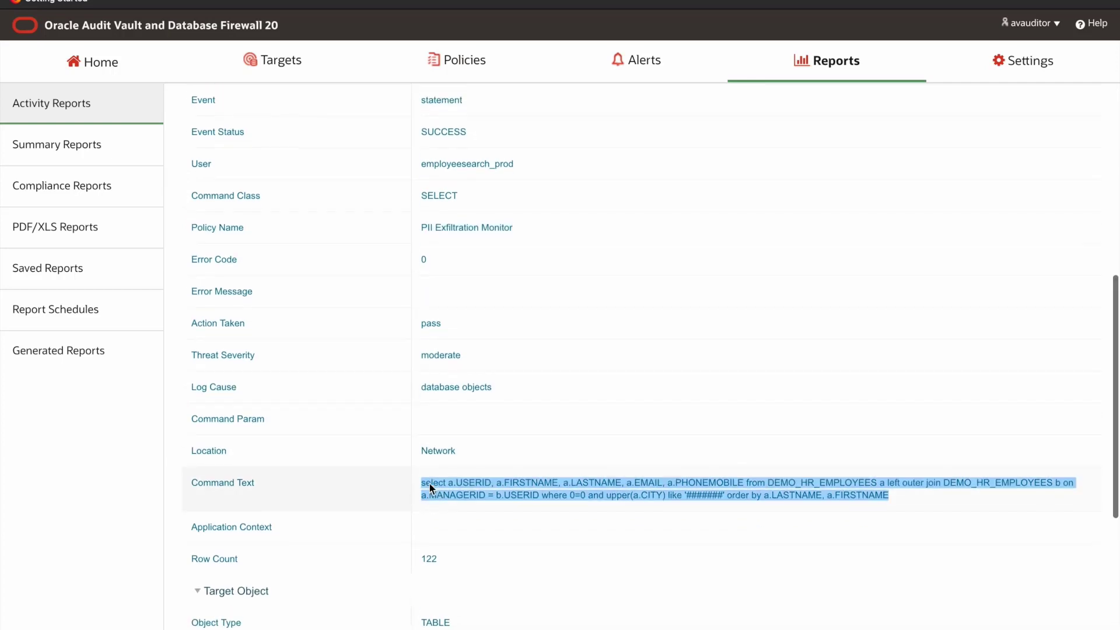
pyautogui.click(225, 155)
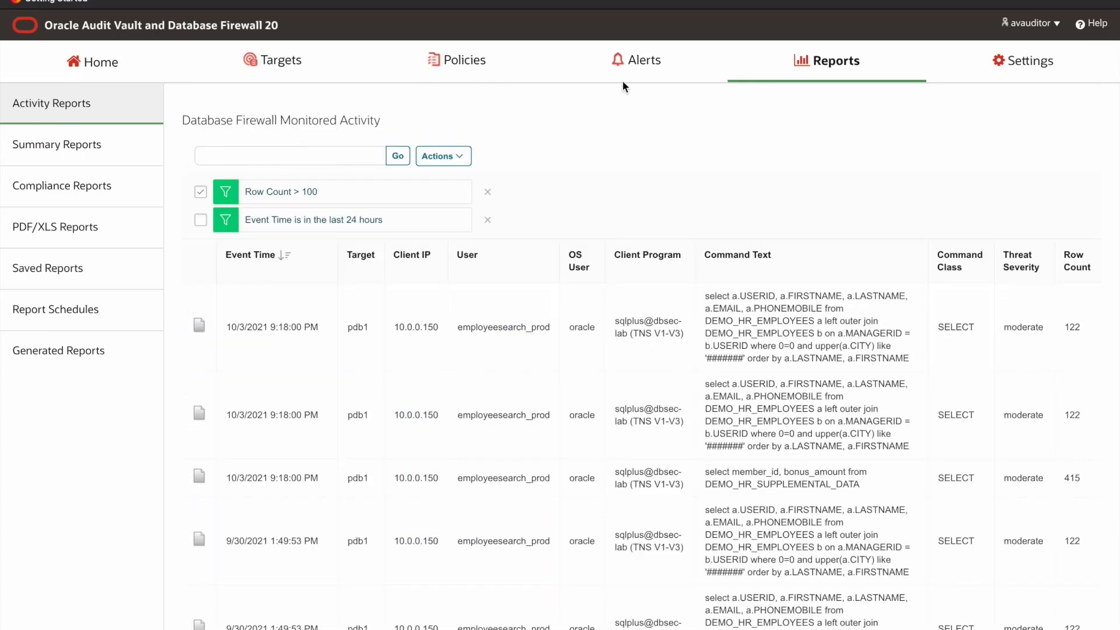
# Open the alerts list and disable its filter limiting alert time to the last 24 hours
pyautogui.click(644, 69)
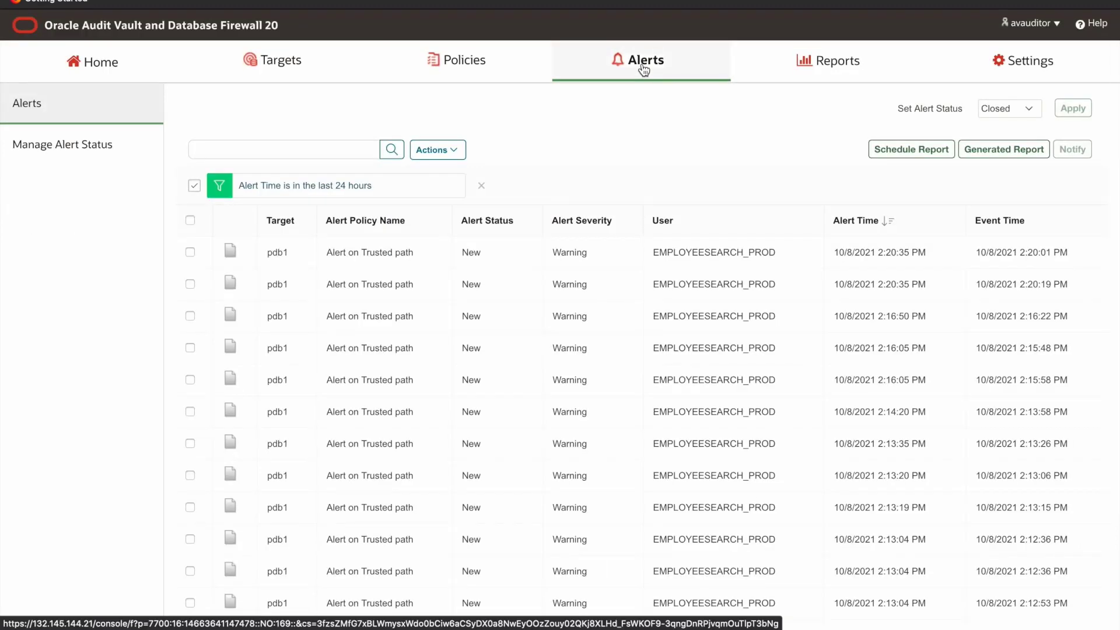
pyautogui.click(431, 227)
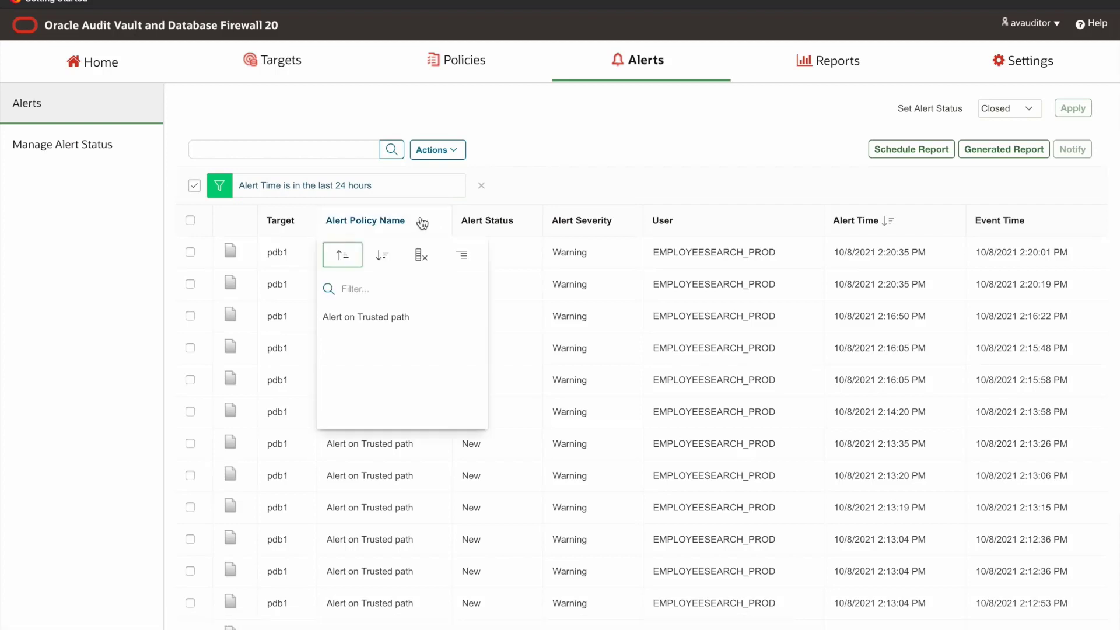
pyautogui.click(194, 185)
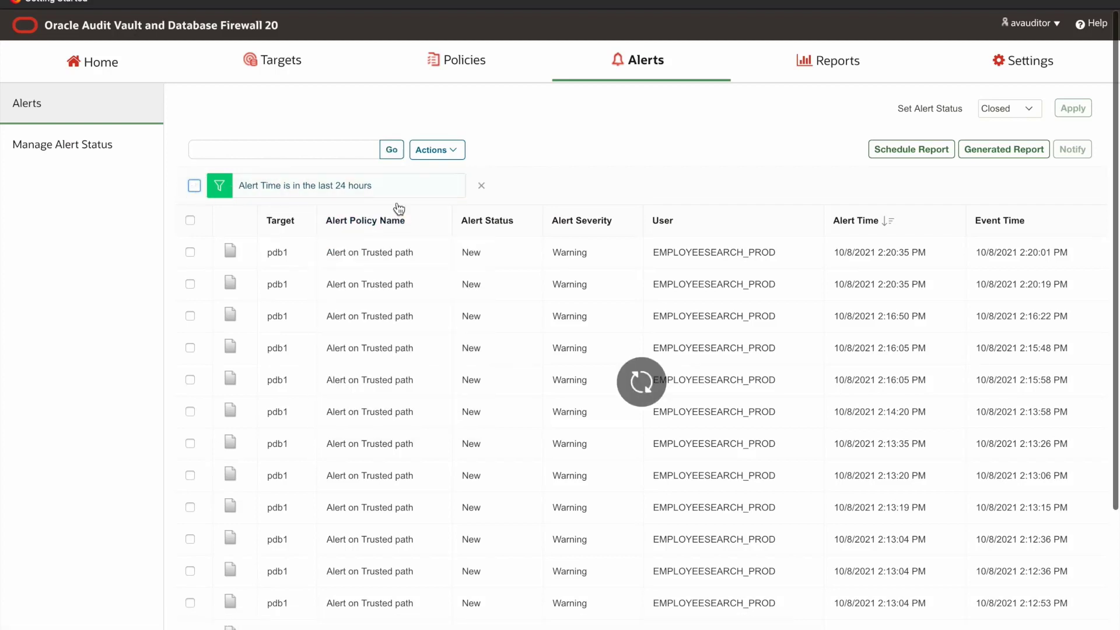
# Filter the alerts to the PII Exfiltration Alert policy and examine the first alert's policy name, user and target
pyautogui.click(432, 223)
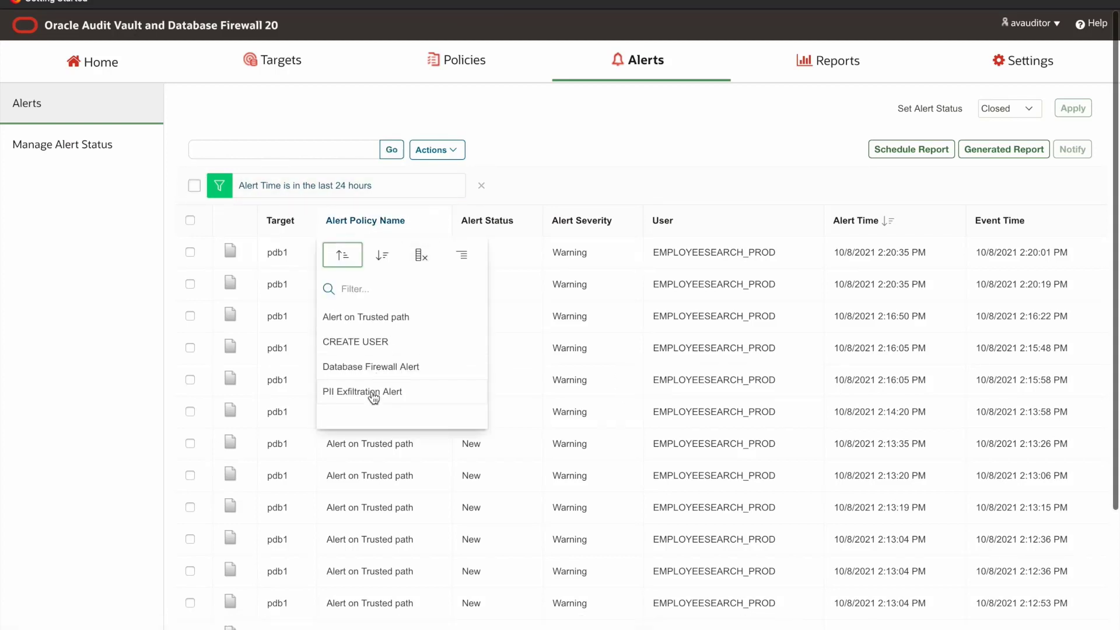
pyautogui.click(374, 393)
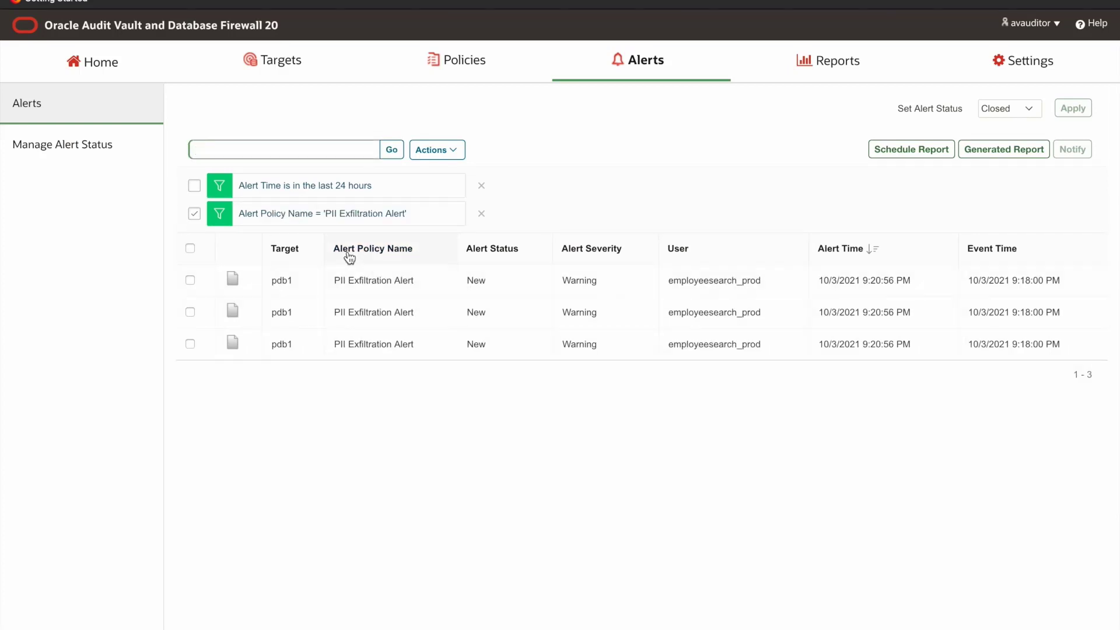
pyautogui.moveTo(333, 280); pyautogui.dragTo(417, 280)
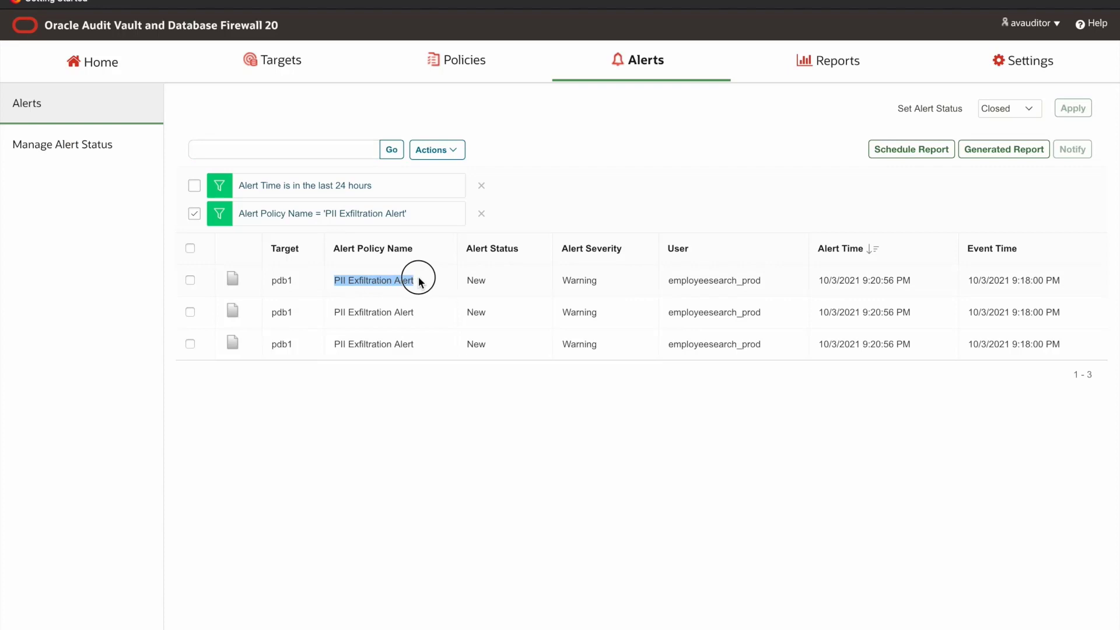
pyautogui.click(668, 284)
pyautogui.moveTo(668, 284); pyautogui.dragTo(768, 279)
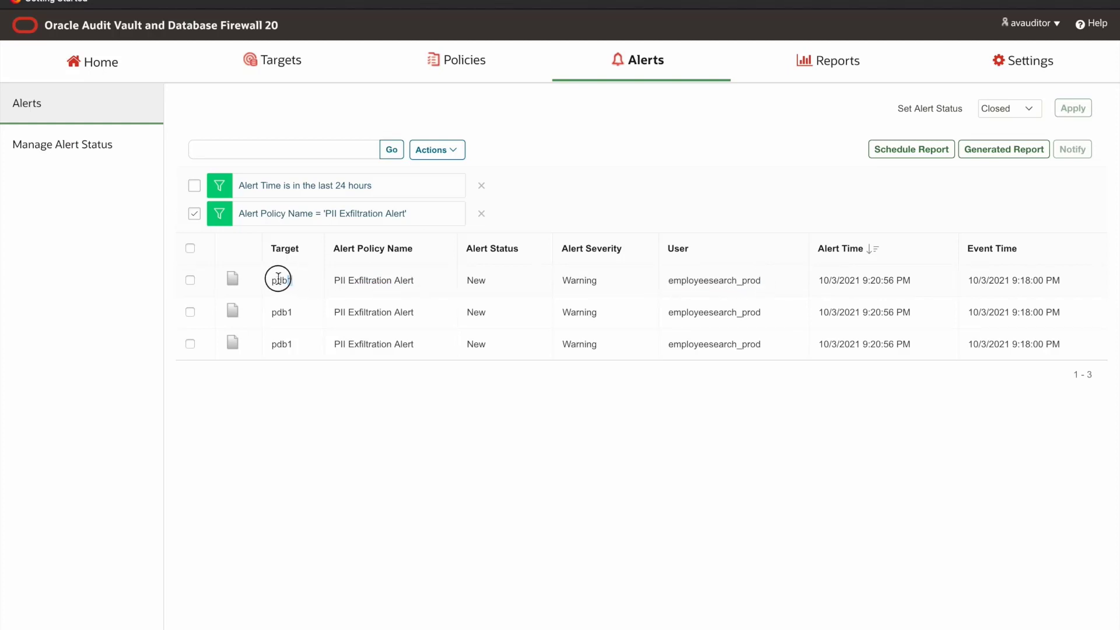
pyautogui.moveTo(280, 279); pyautogui.dragTo(260, 275)
pyautogui.click(252, 279)
# Open the first PII Exfiltration alert's details, examine its condition and event record, and return to the alerts list
pyautogui.click(234, 278)
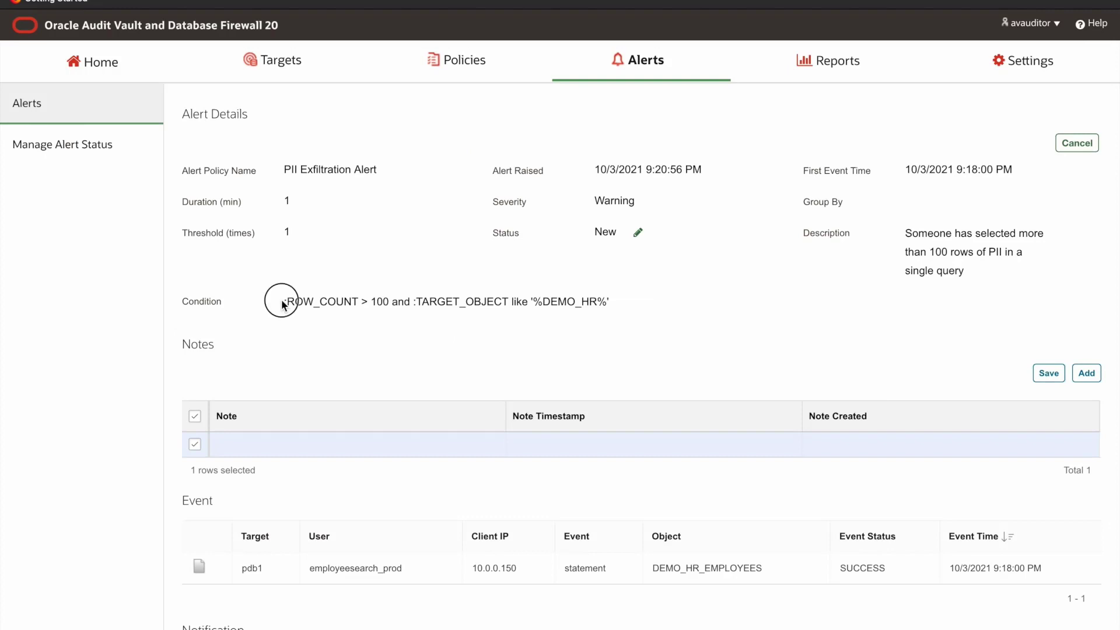
pyautogui.moveTo(282, 304); pyautogui.dragTo(544, 304)
pyautogui.click(623, 309)
pyautogui.moveTo(231, 568); pyautogui.dragTo(1050, 570)
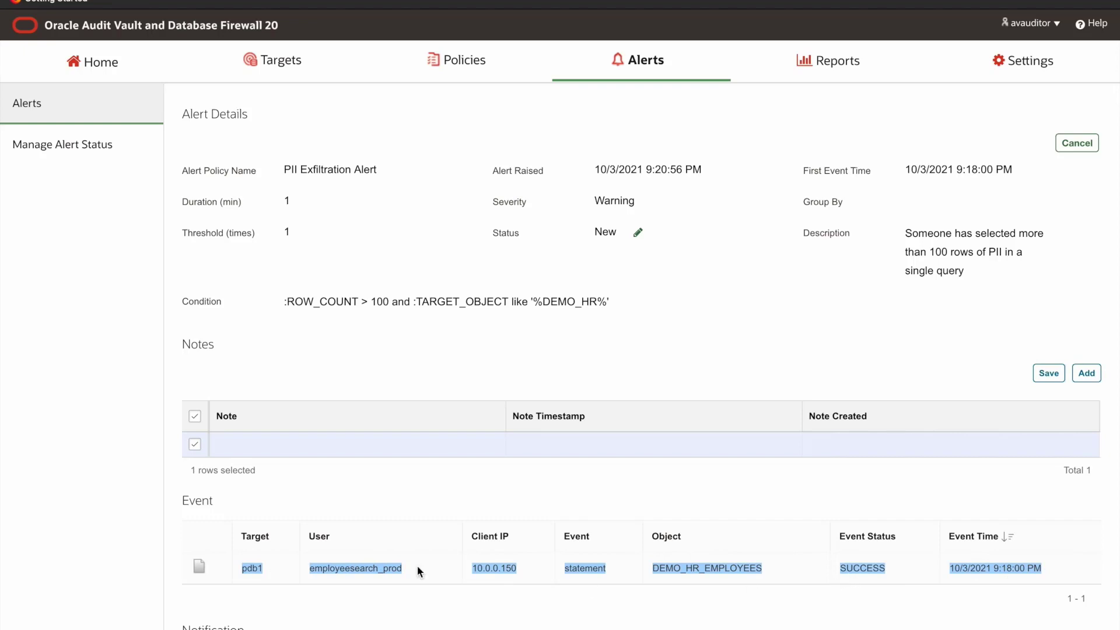
pyautogui.click(198, 566)
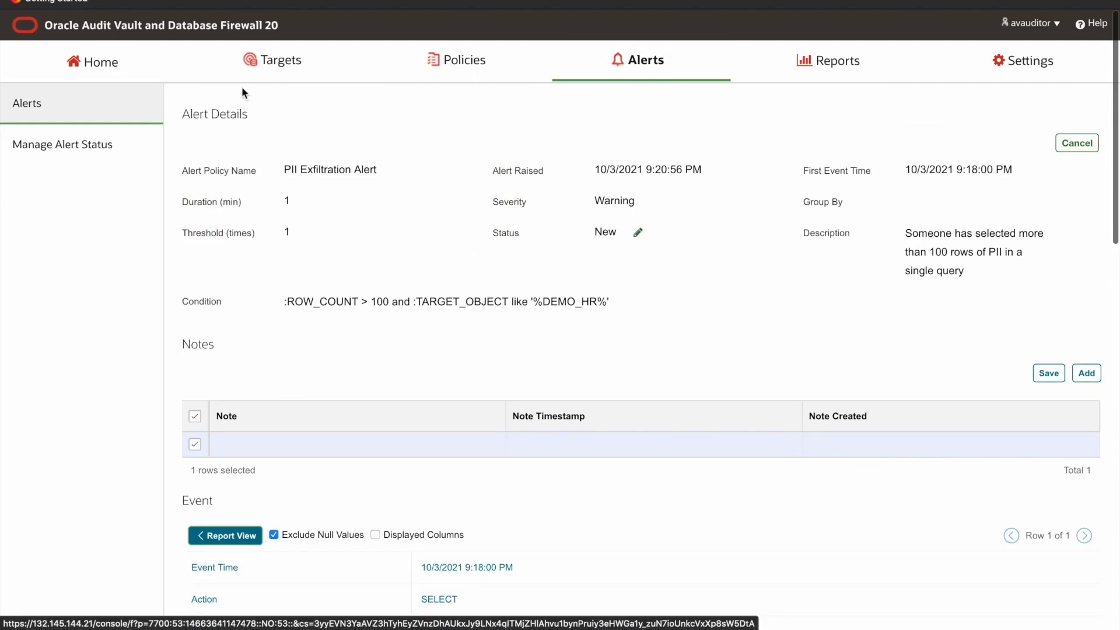
pyautogui.click(640, 71)
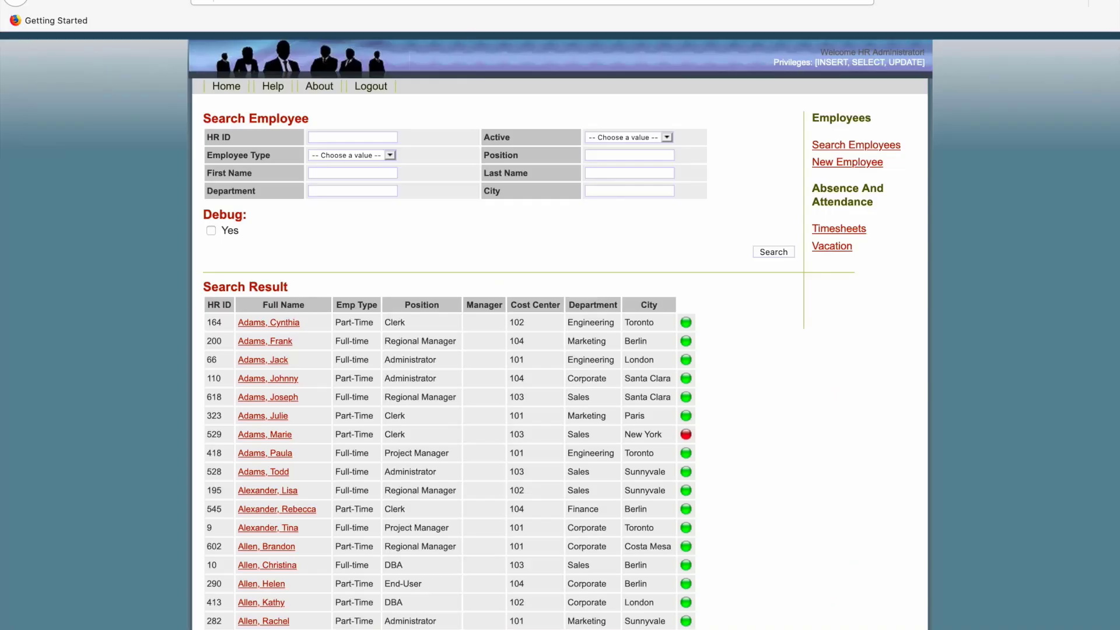
# Switch to the HR application, search all employees without criteria with debug output, and examine the generated SQL query and results
pyautogui.click(777, 253)
pyautogui.click(771, 252)
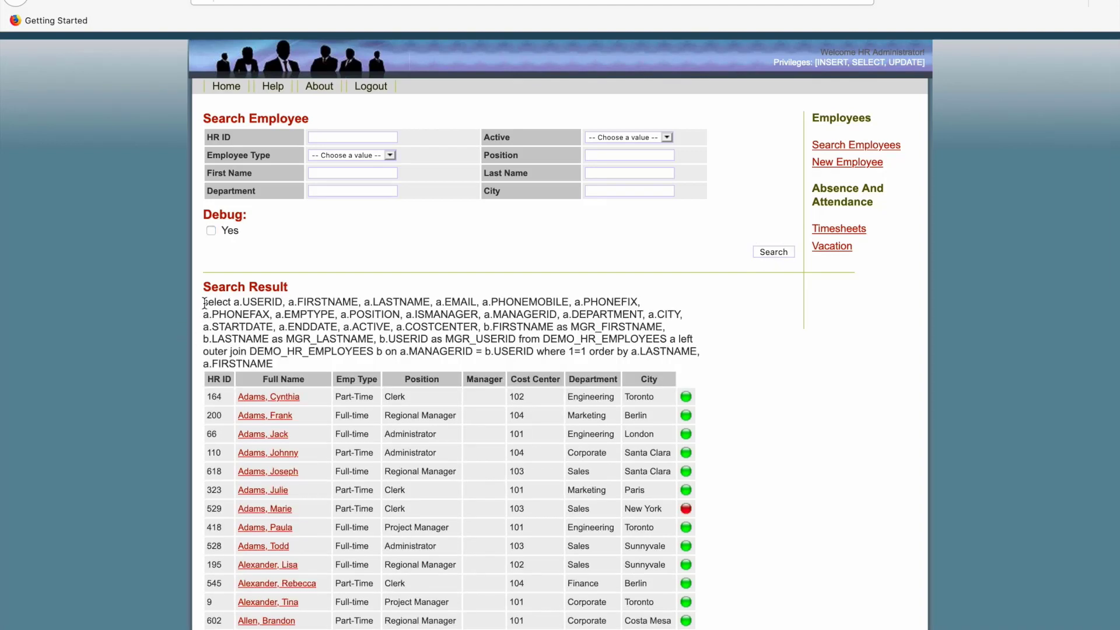
pyautogui.moveTo(202, 302); pyautogui.dragTo(277, 364)
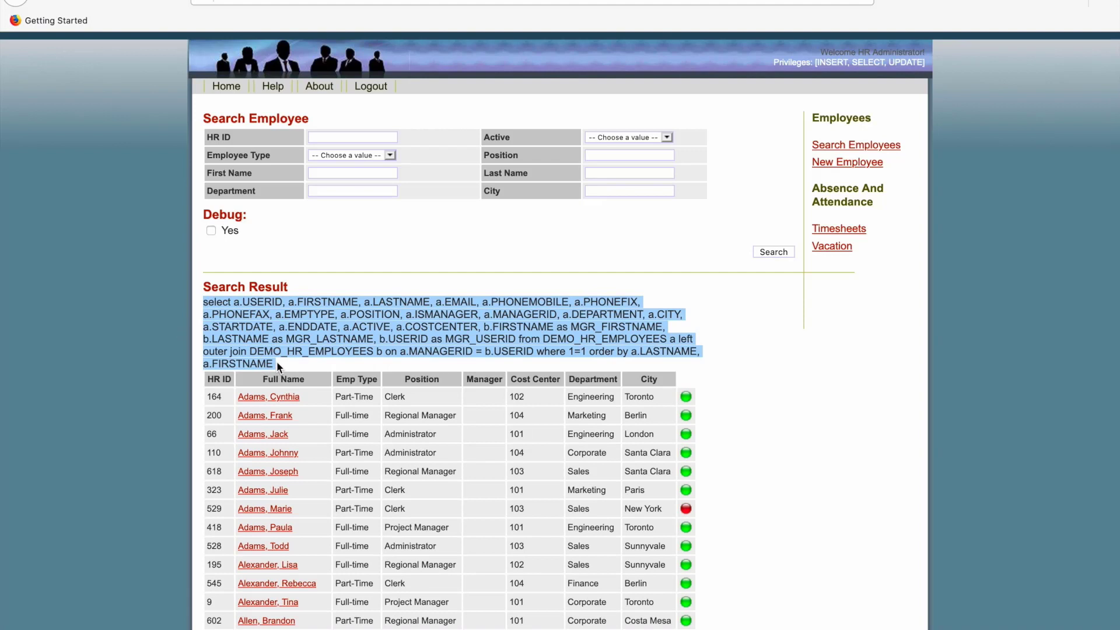
pyautogui.scroll(-1, 385, 402)
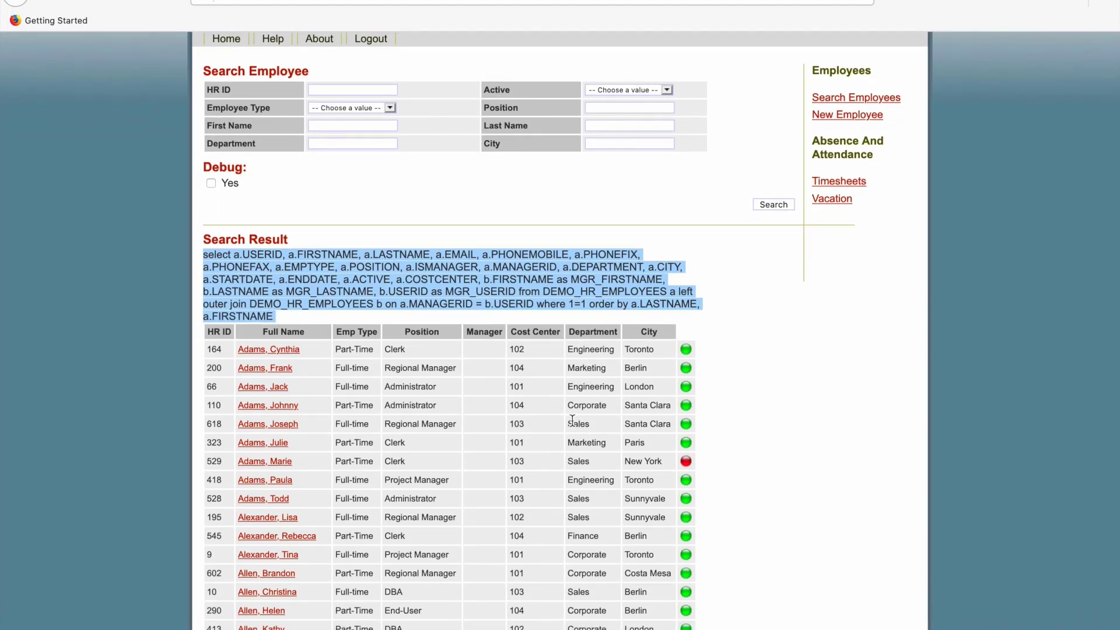
pyautogui.scroll(-4, 399, 390)
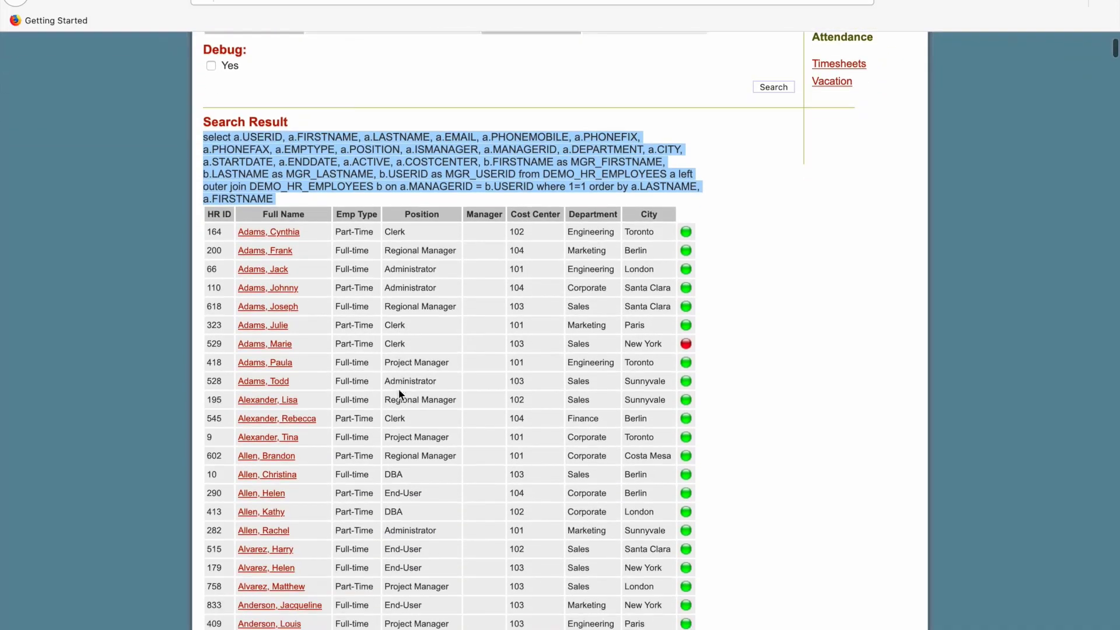
pyautogui.scroll(3, 399, 388)
pyautogui.scroll(2, 399, 389)
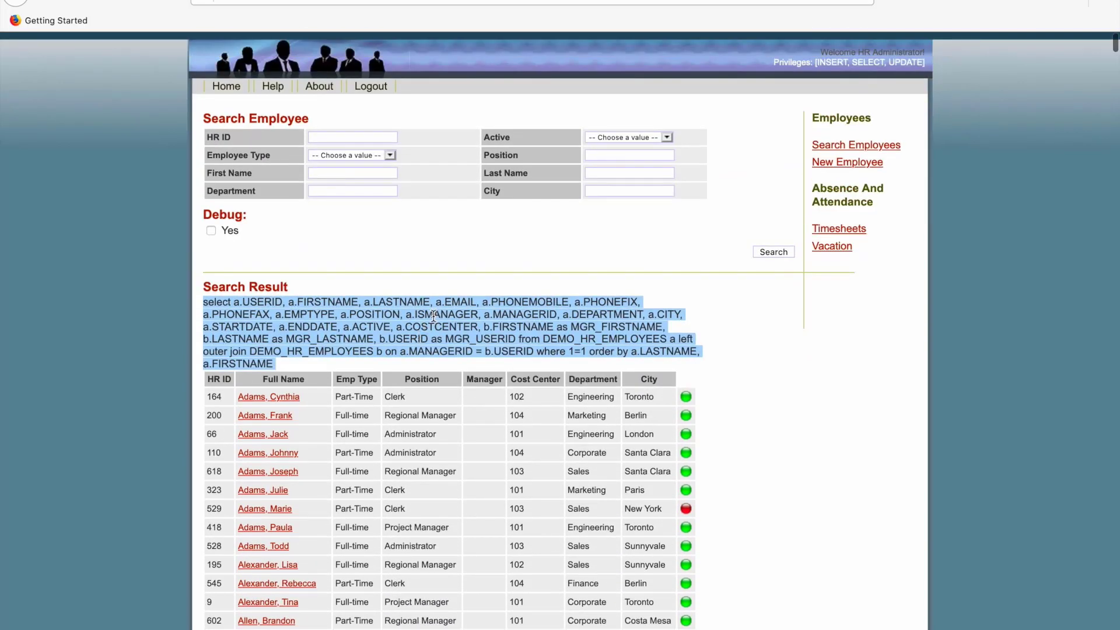
pyautogui.click(596, 156)
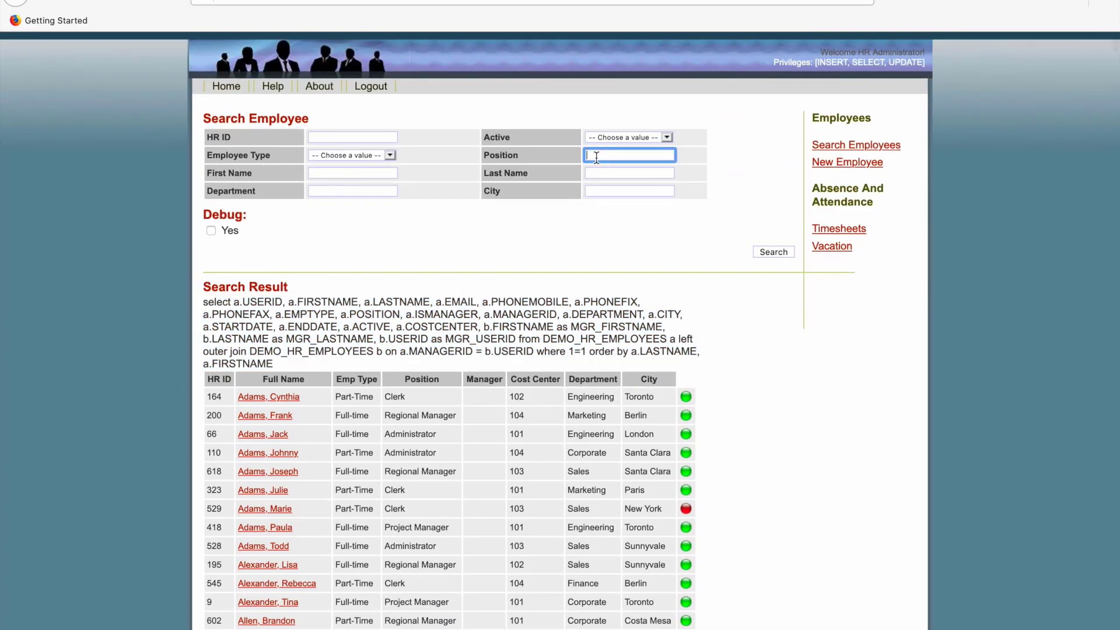
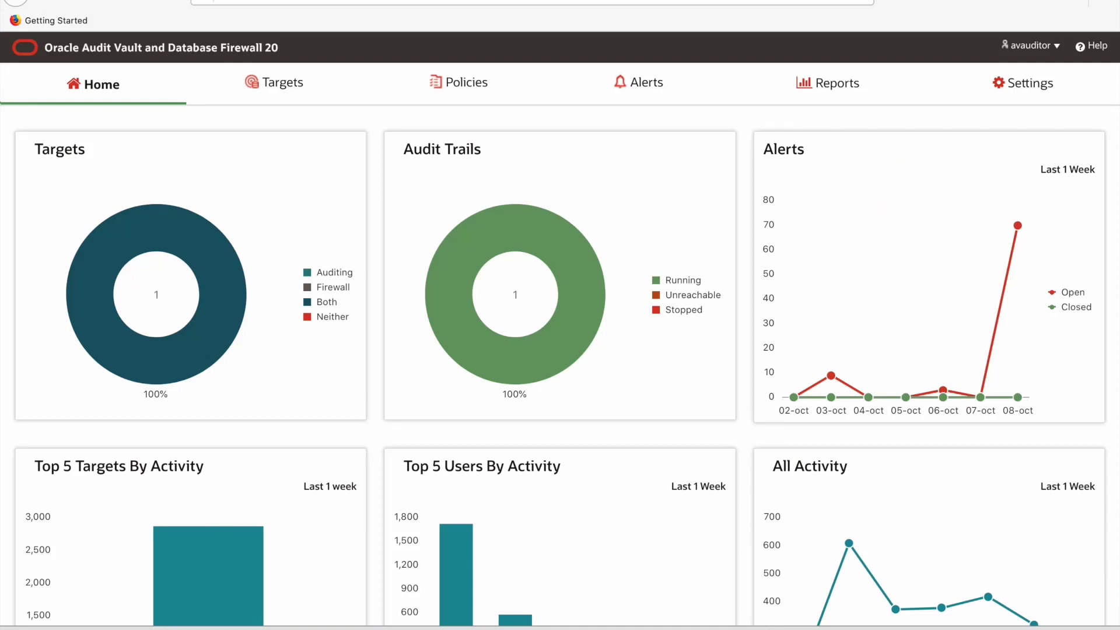
# In Oracle Audit Vault and Database Firewall, open the HR SQL Cluster set from the SQL Injection policy's sets and profiles
pyautogui.click(463, 85)
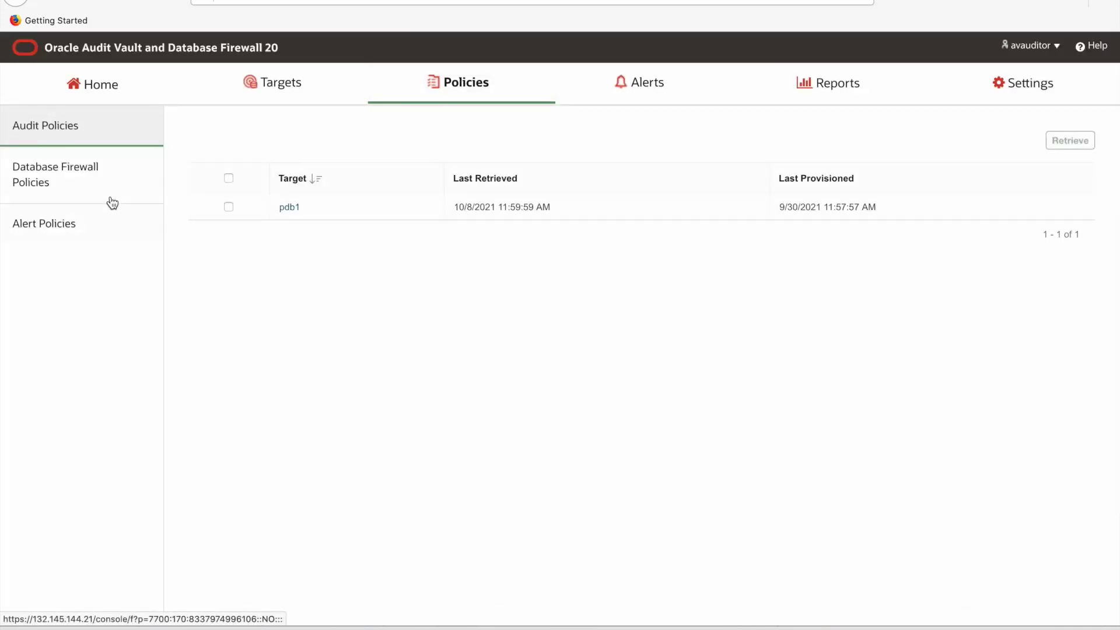
pyautogui.click(86, 184)
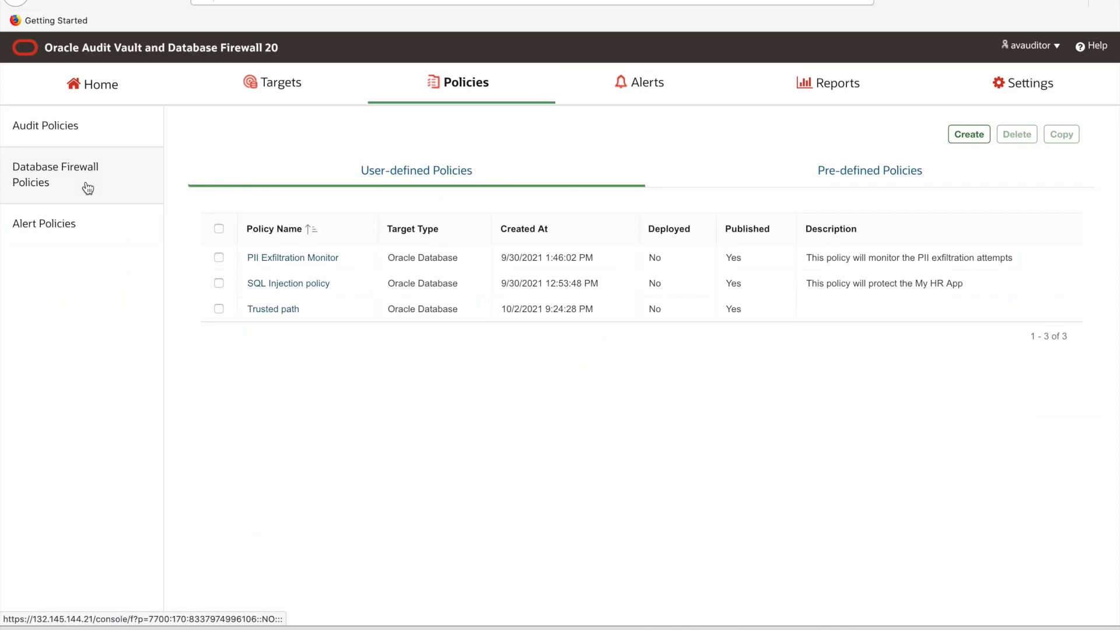
pyautogui.click(284, 284)
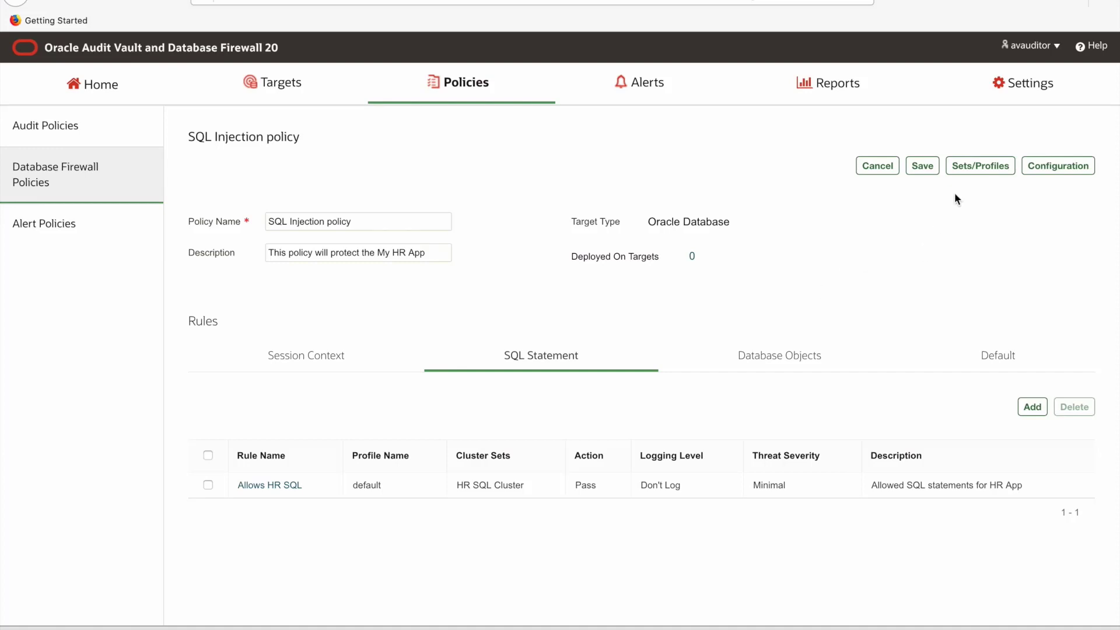
pyautogui.click(973, 169)
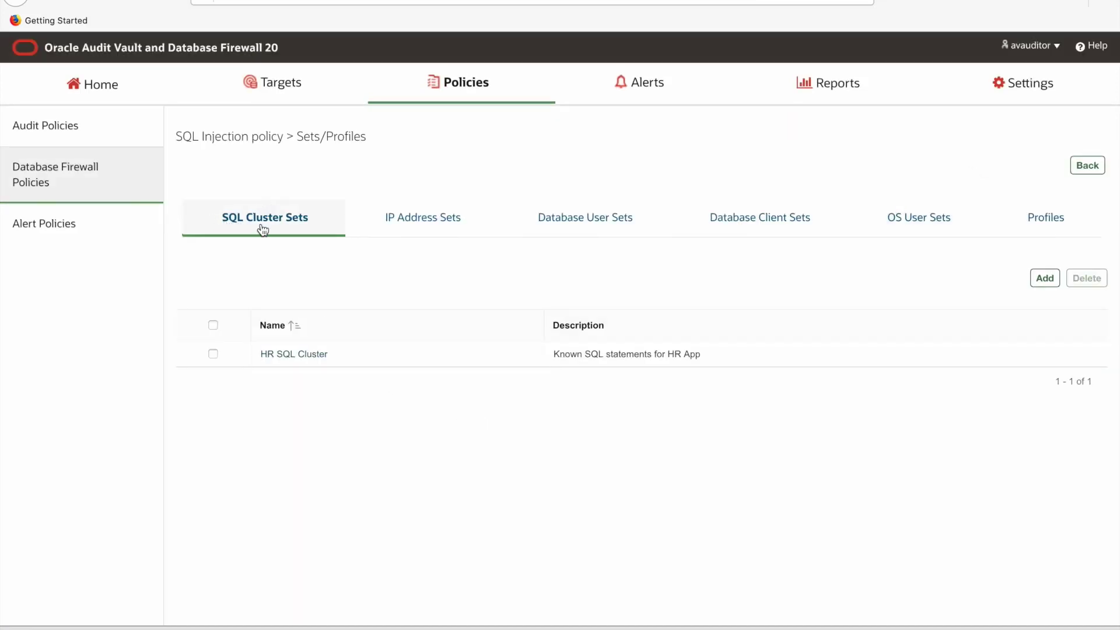
pyautogui.click(304, 360)
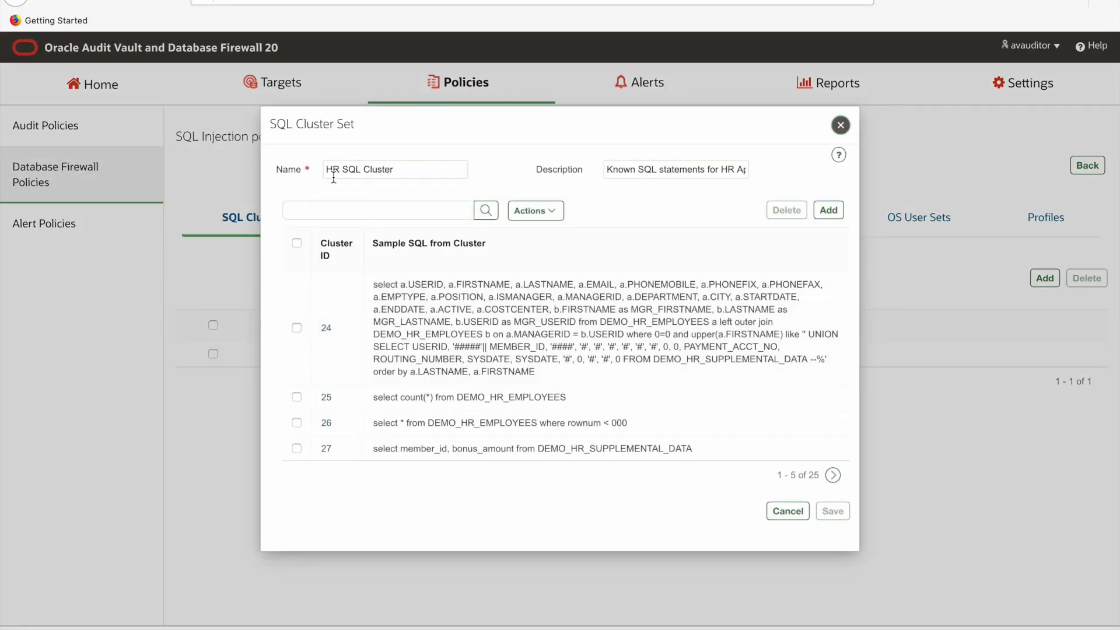
pyautogui.click(343, 171)
pyautogui.moveTo(343, 171); pyautogui.dragTo(405, 167)
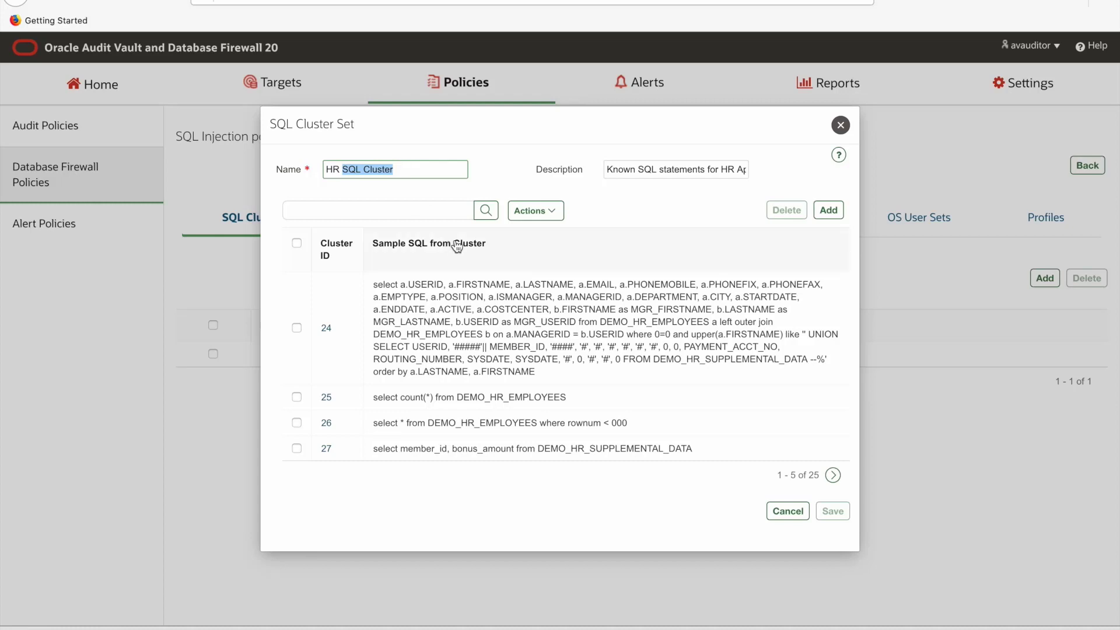
# Set the HR SQL Cluster list to display all rows per page
pyautogui.click(534, 210)
pyautogui.moveTo(549, 298)
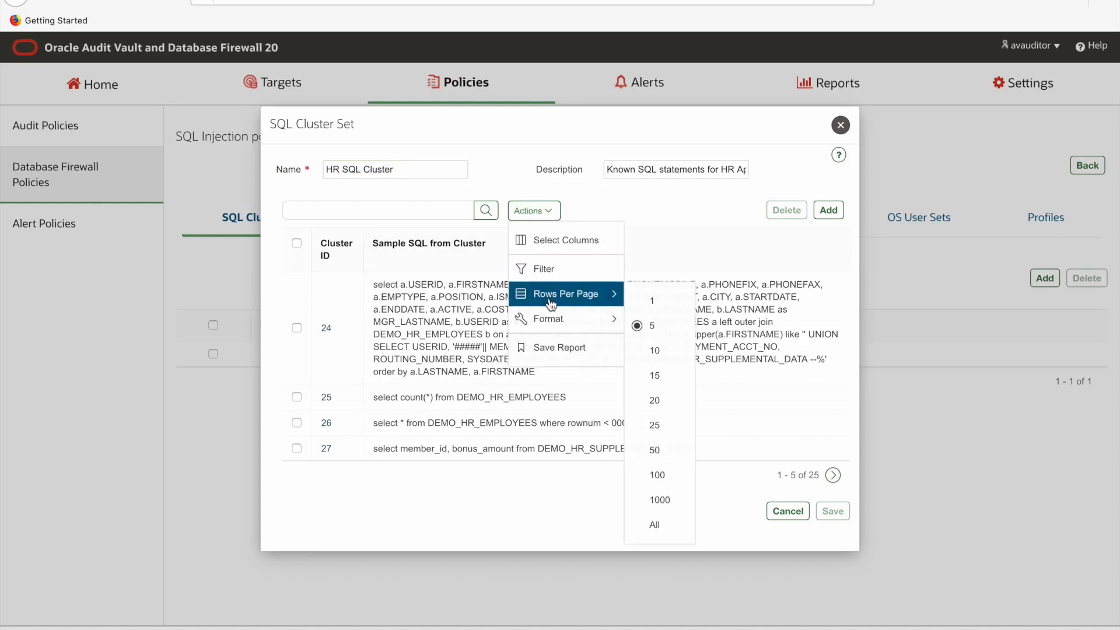
pyautogui.click(645, 529)
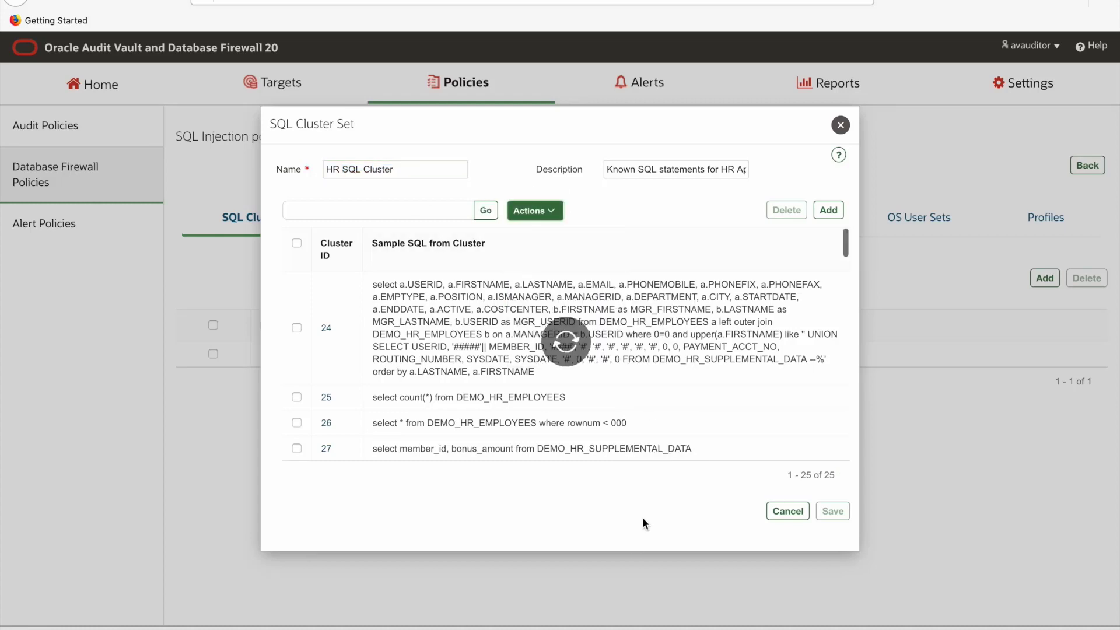
# Examine the sample SQL statements in the cluster set, especially the ssn column and source table queried in cluster 13
pyautogui.scroll(-2, 540, 347)
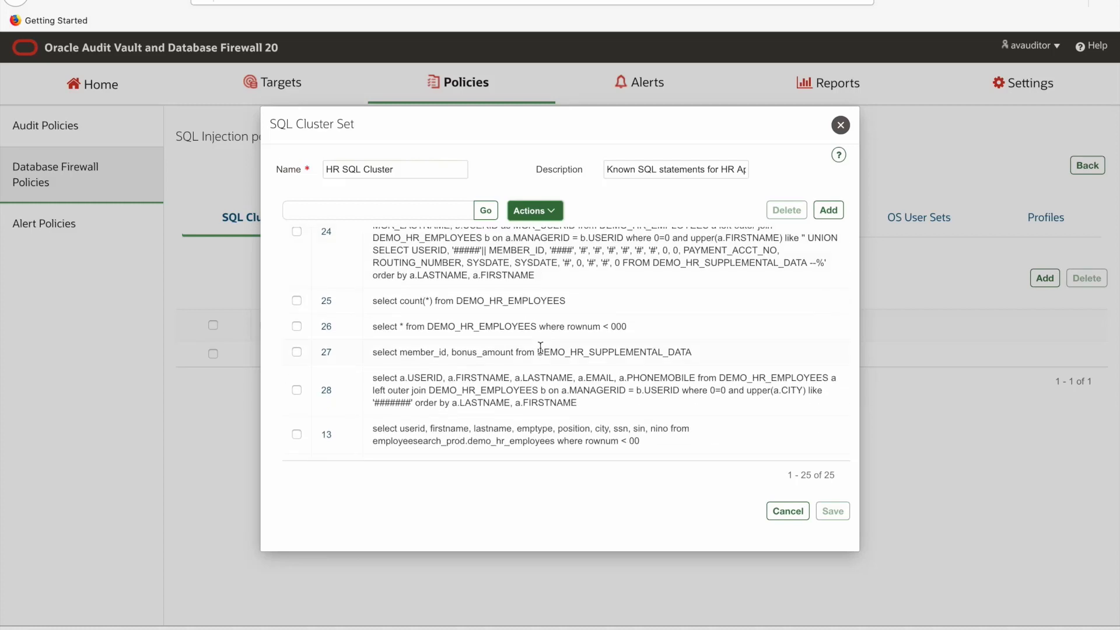
pyautogui.scroll(-3, 540, 347)
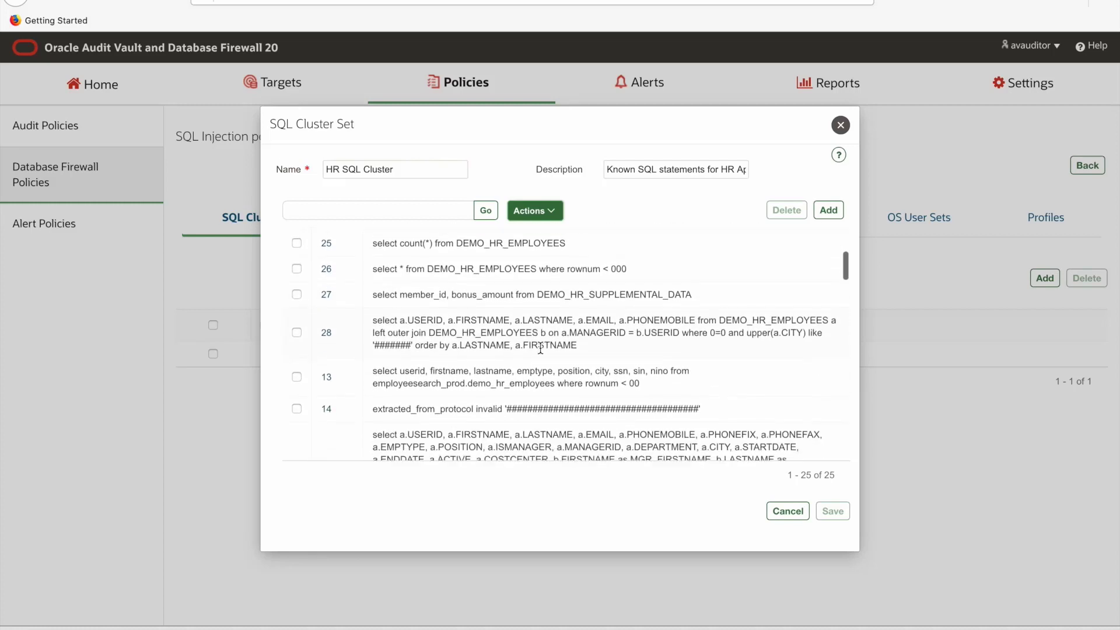
pyautogui.scroll(-8, 540, 348)
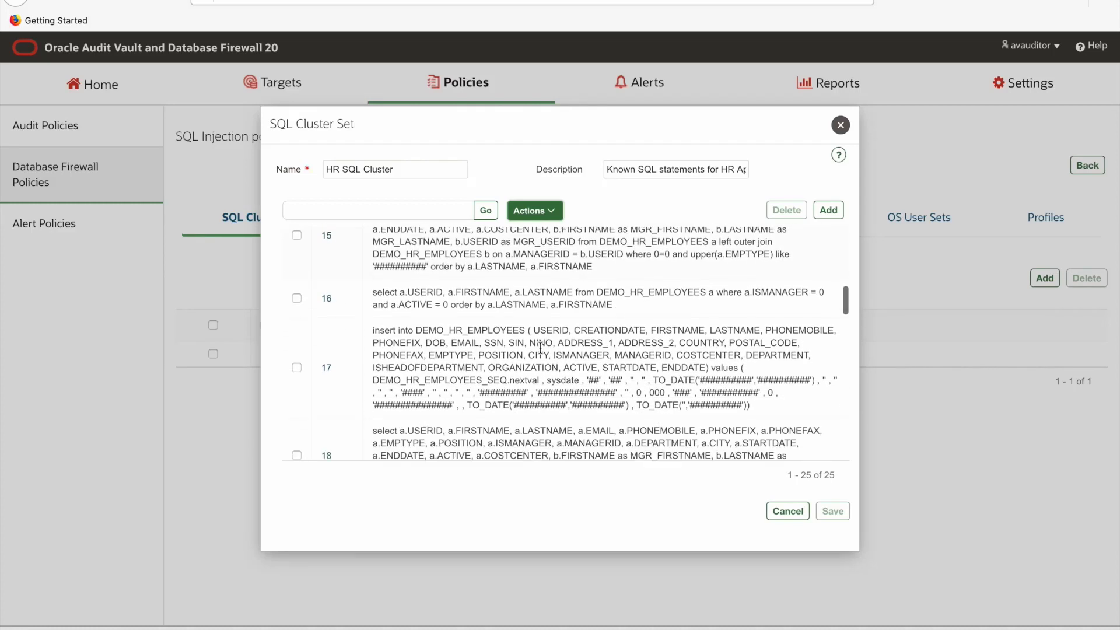
pyautogui.scroll(-10, 540, 348)
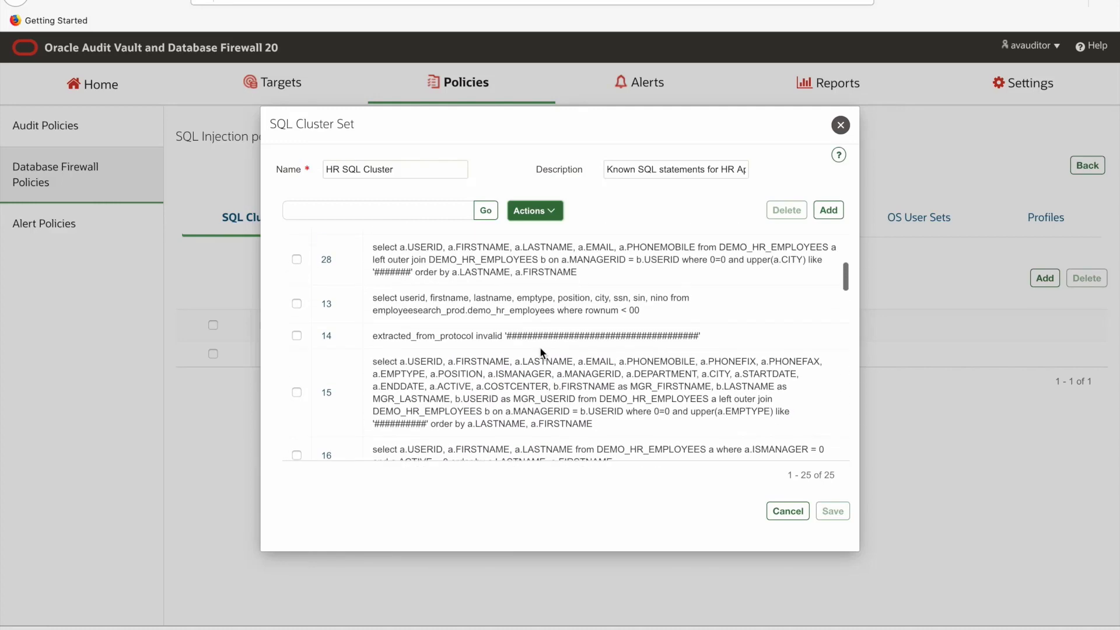
pyautogui.scroll(2, 540, 348)
pyautogui.scroll(-1, 541, 348)
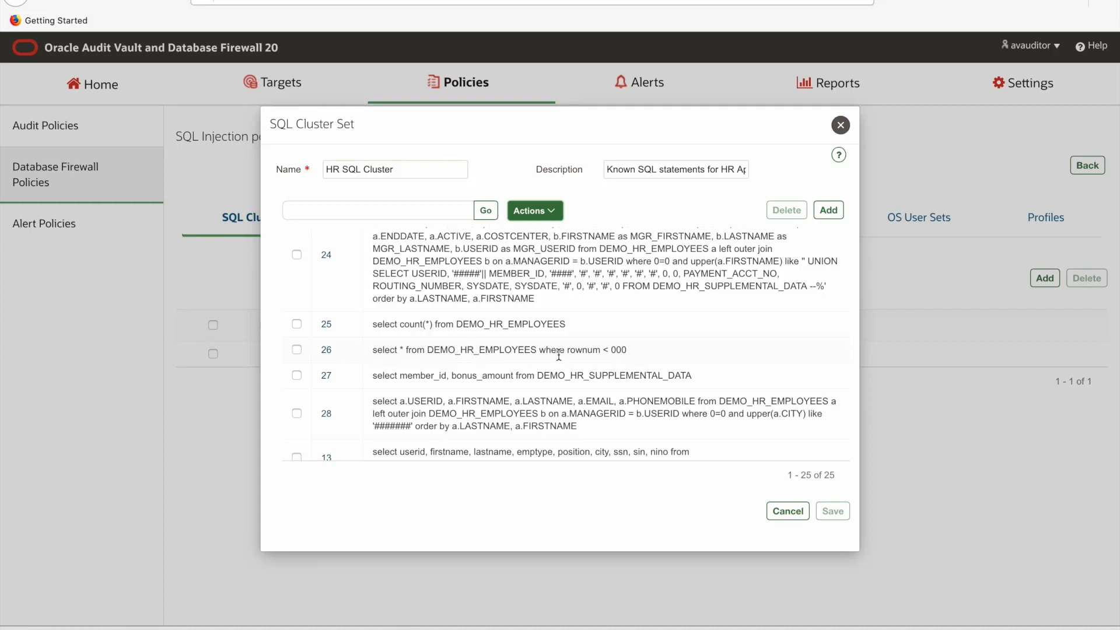
pyautogui.scroll(-1, 617, 404)
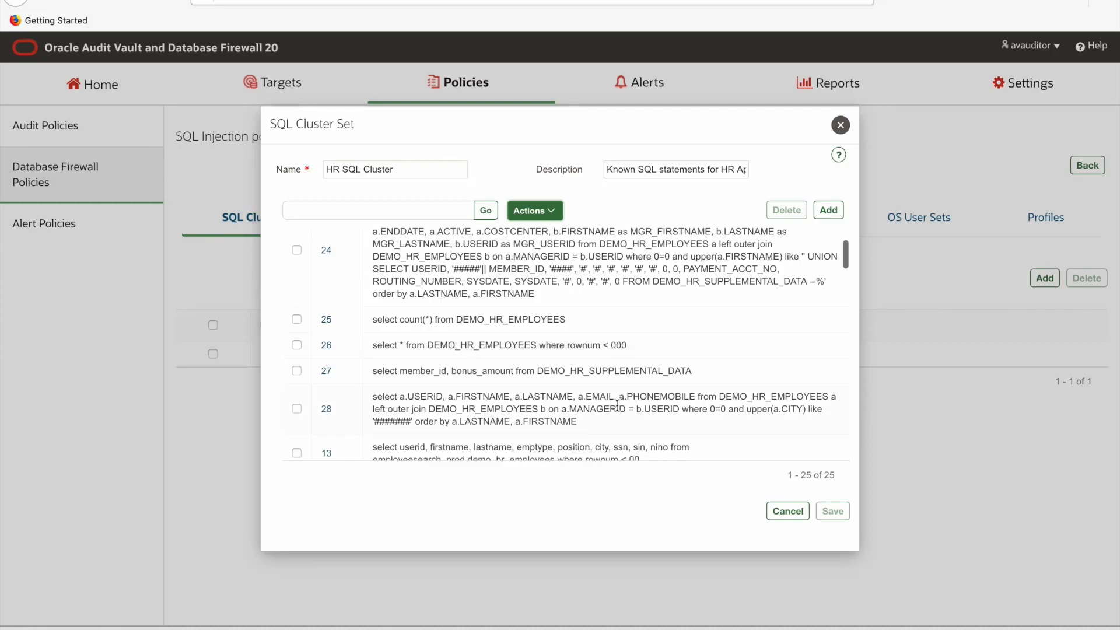
pyautogui.scroll(-5, 617, 404)
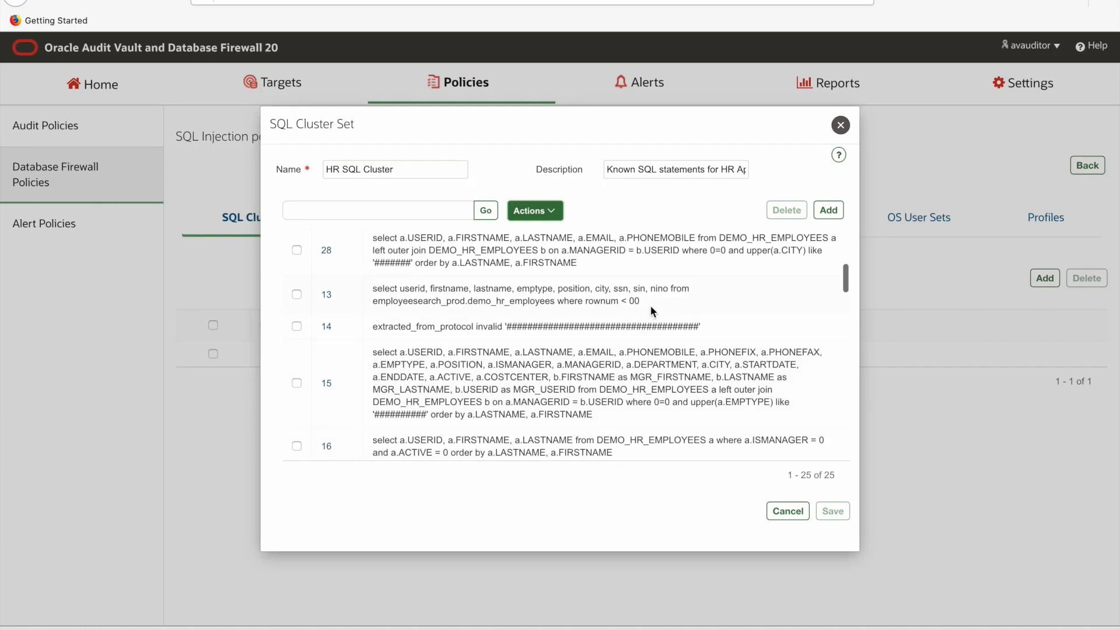
pyautogui.click(617, 290)
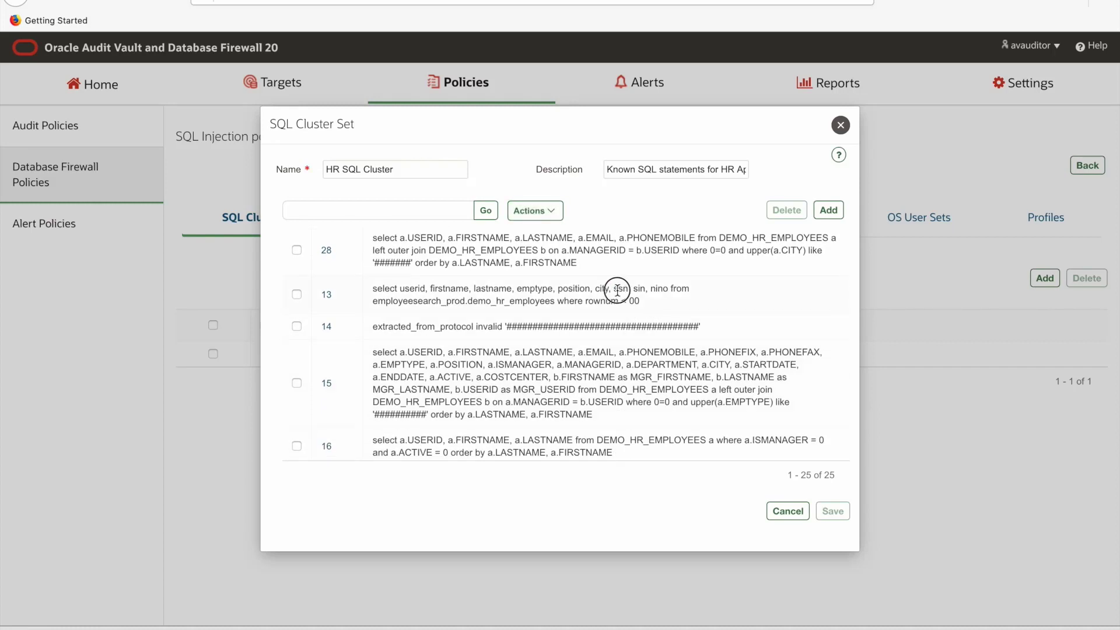
pyautogui.doubleClick(617, 290)
pyautogui.moveTo(386, 301); pyautogui.dragTo(551, 304)
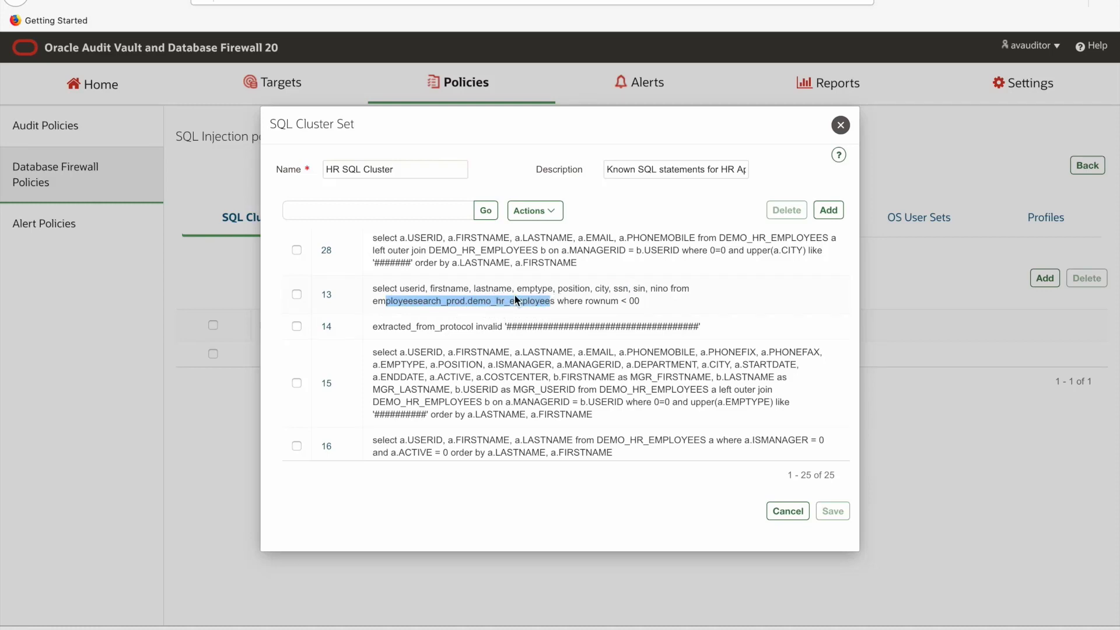
# Try selecting every cluster in the HR SQL Cluster set except clusters 26 and 13, and close the set without saving
pyautogui.scroll(5, 515, 302)
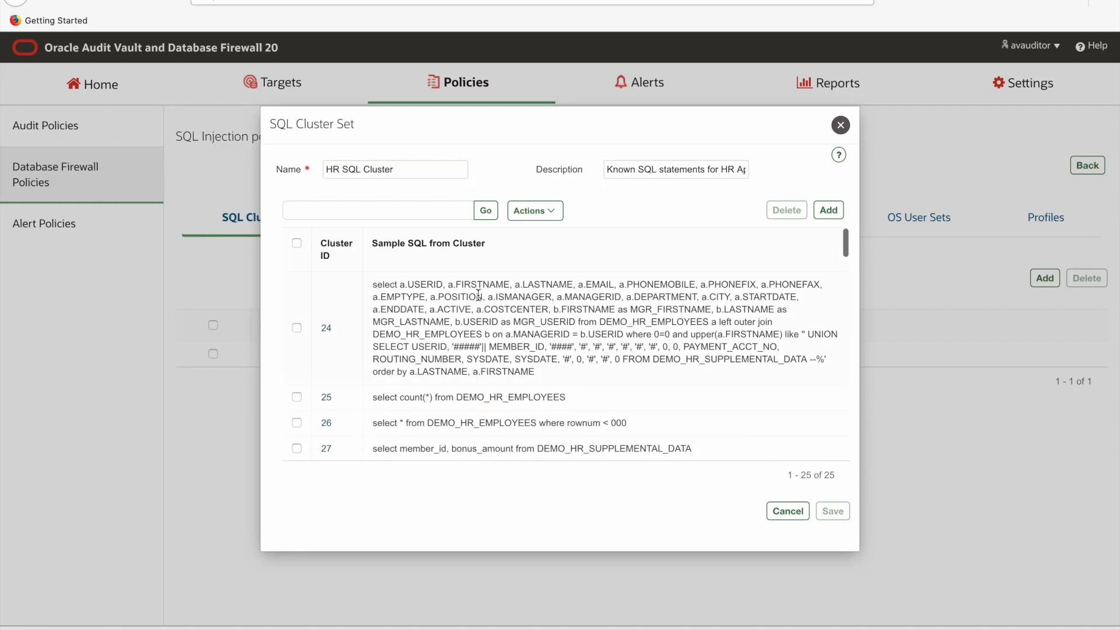
pyautogui.click(296, 243)
pyautogui.scroll(-3, 345, 357)
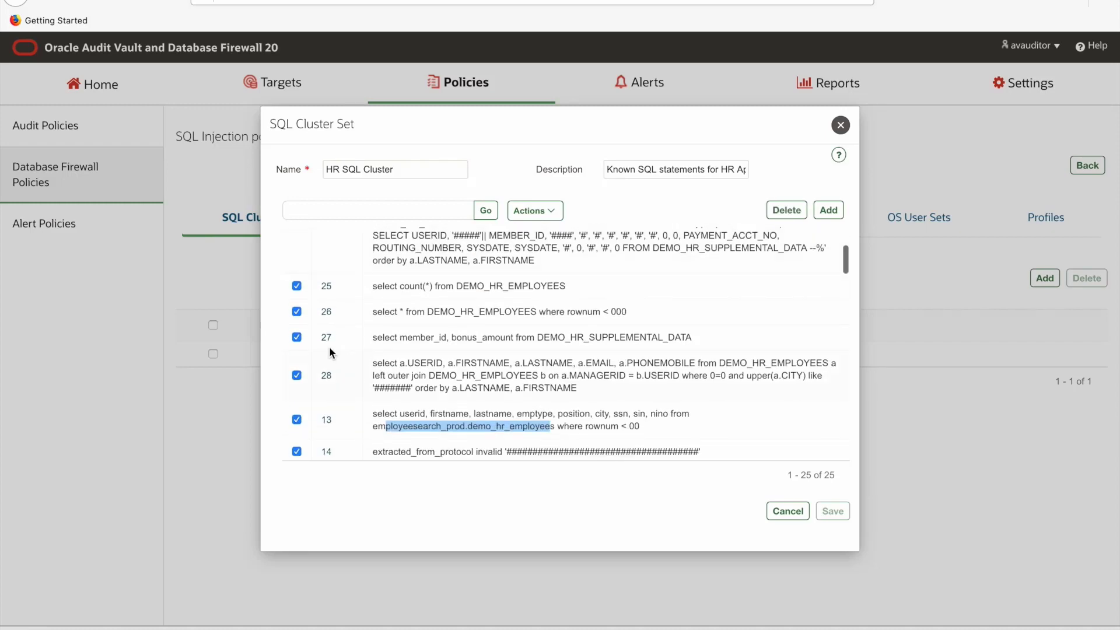
pyautogui.click(297, 312)
pyautogui.click(297, 420)
pyautogui.scroll(-2, 414, 395)
pyautogui.scroll(-3, 418, 349)
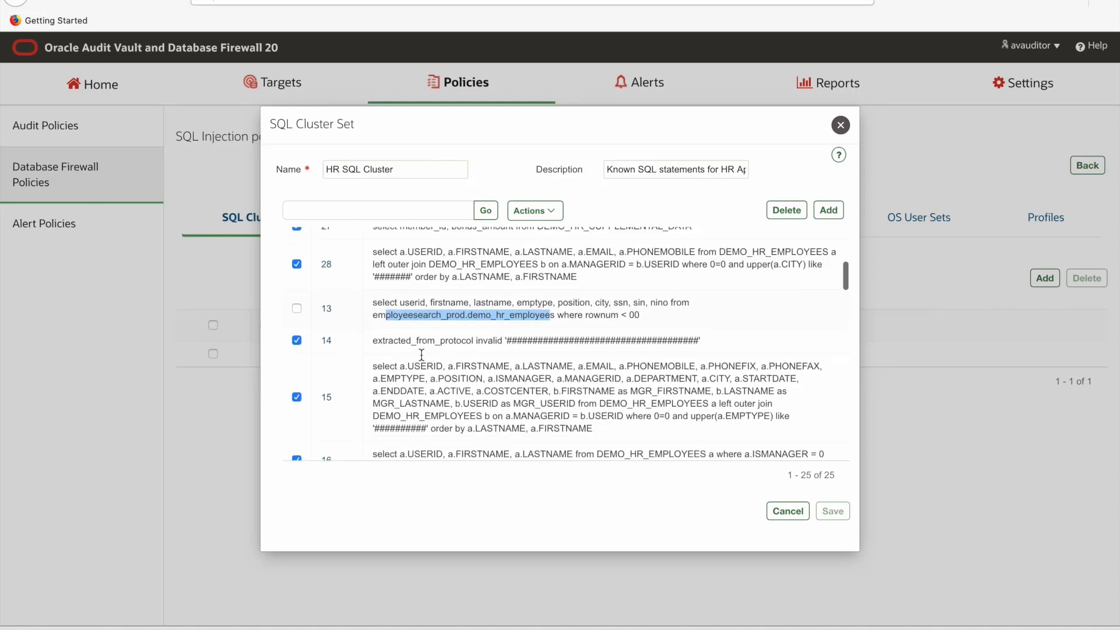
pyautogui.click(841, 123)
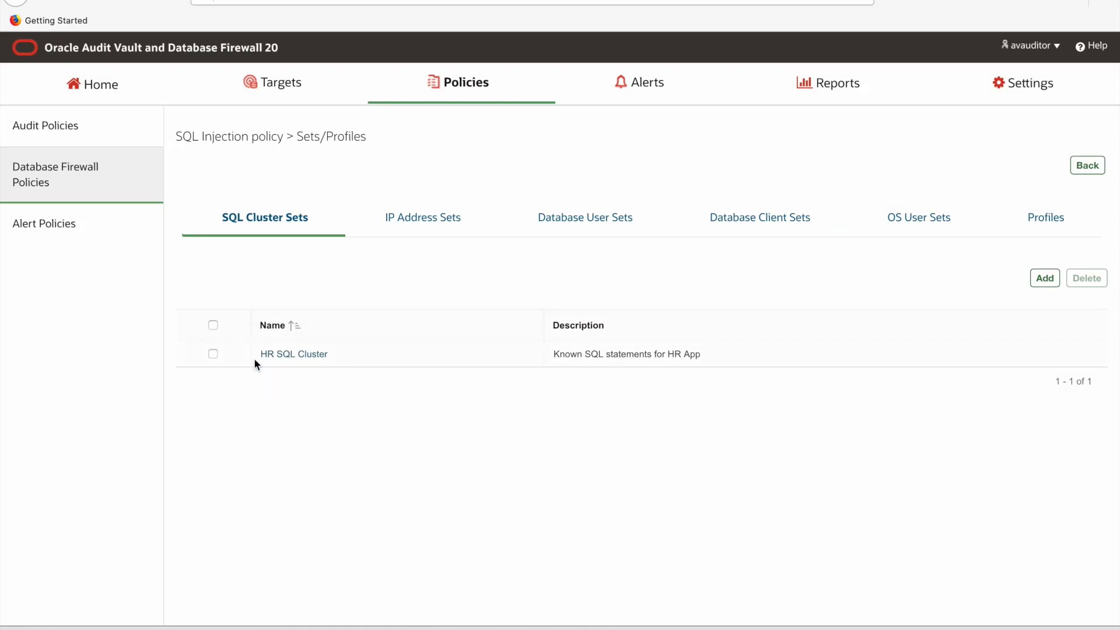
# Return to the SQL Injection policy and examine the settings of its Allows HR SQL statement rule without changing them
pyautogui.click(1087, 168)
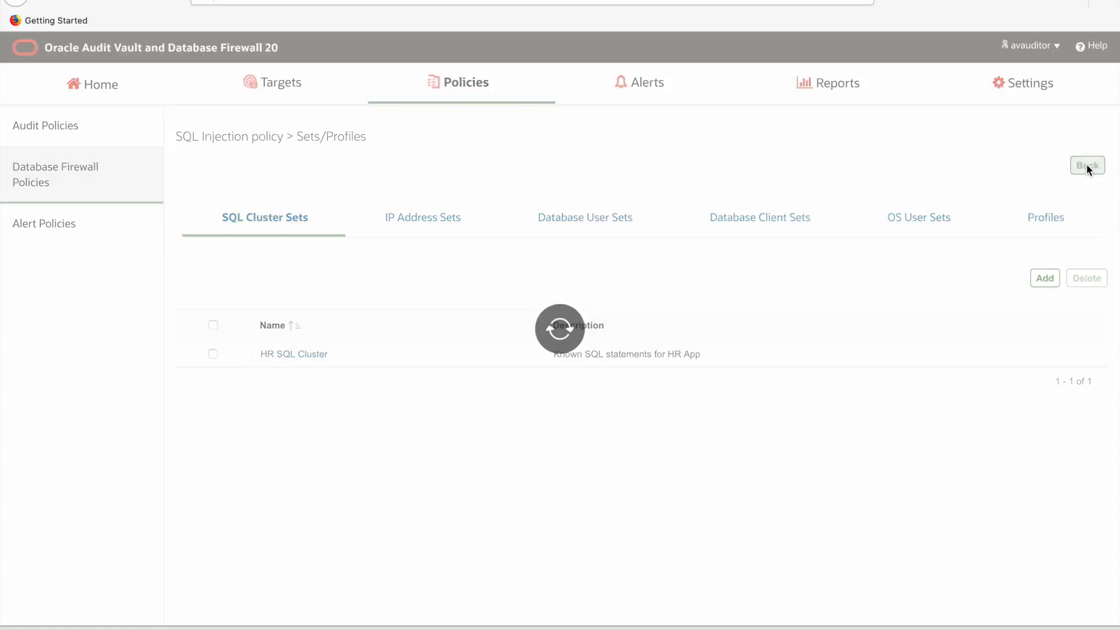
pyautogui.click(598, 364)
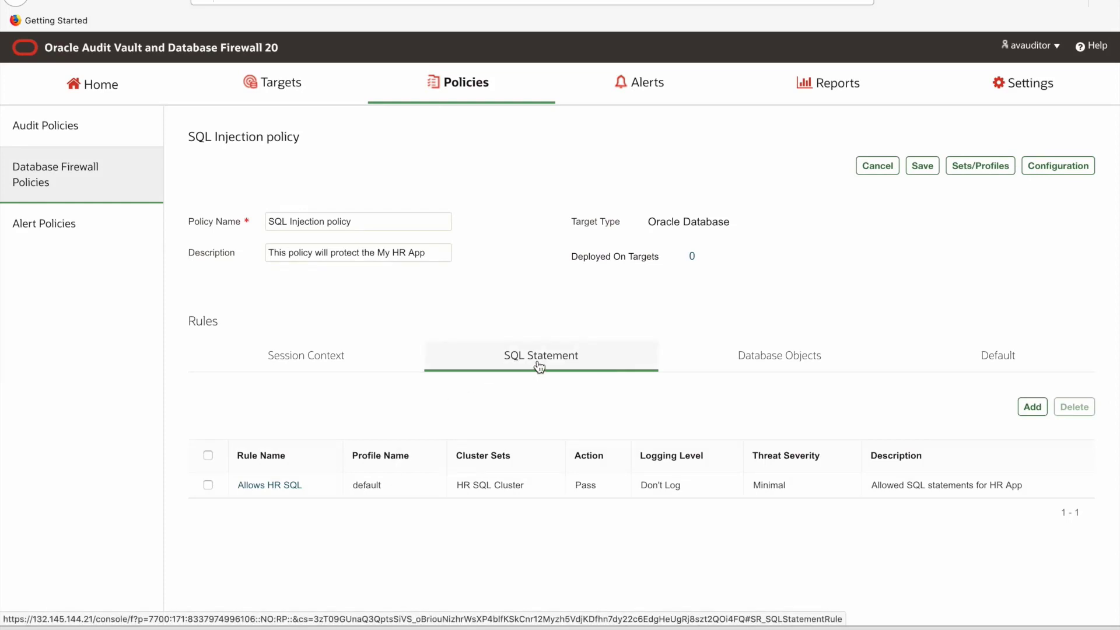
pyautogui.click(257, 486)
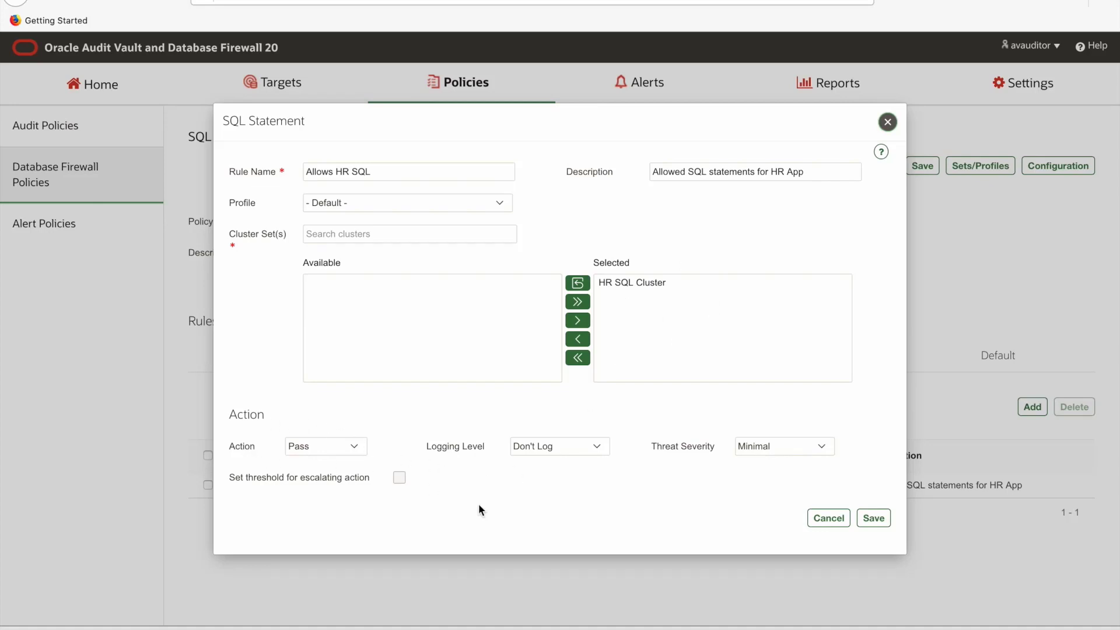
pyautogui.click(824, 523)
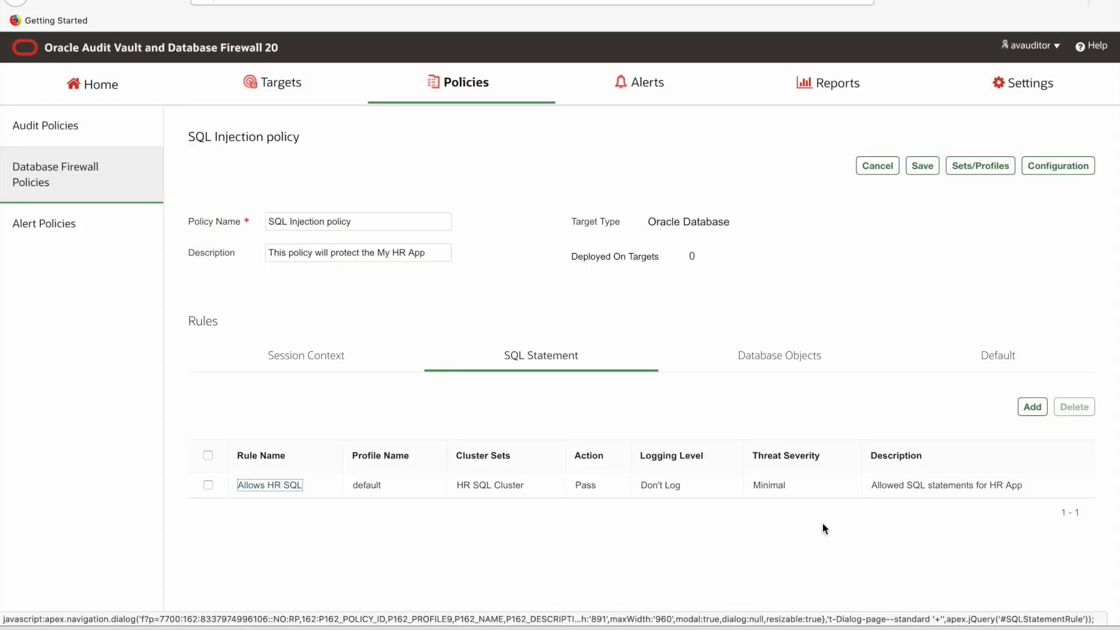
# Examine the policy's Default Rule, especially its action, substitution SQL and logging level, without changing it
pyautogui.click(996, 360)
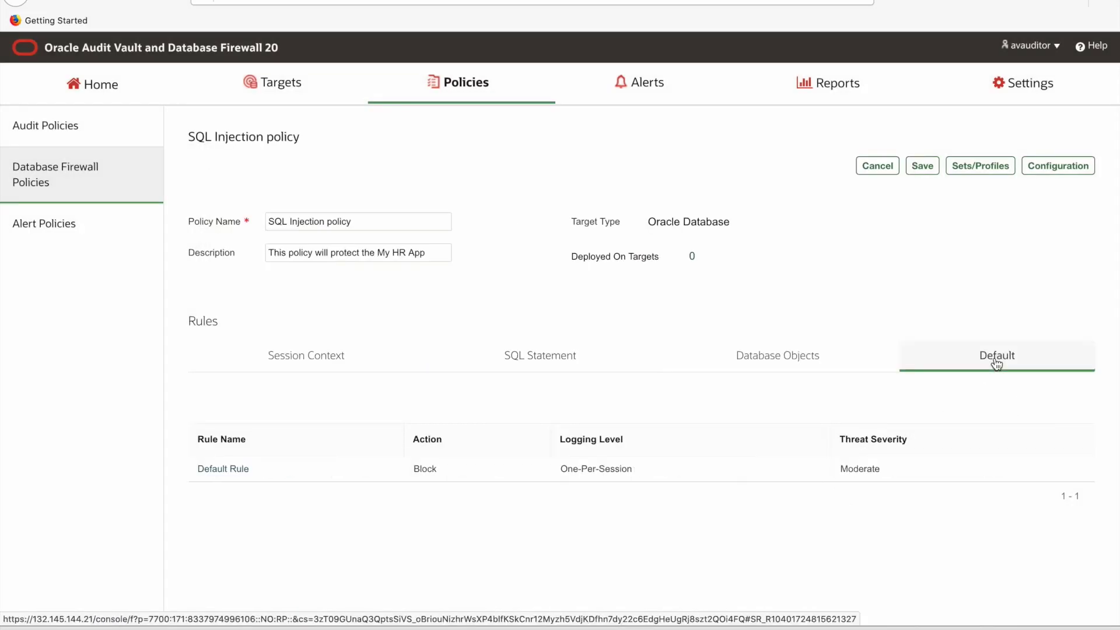
pyautogui.click(239, 469)
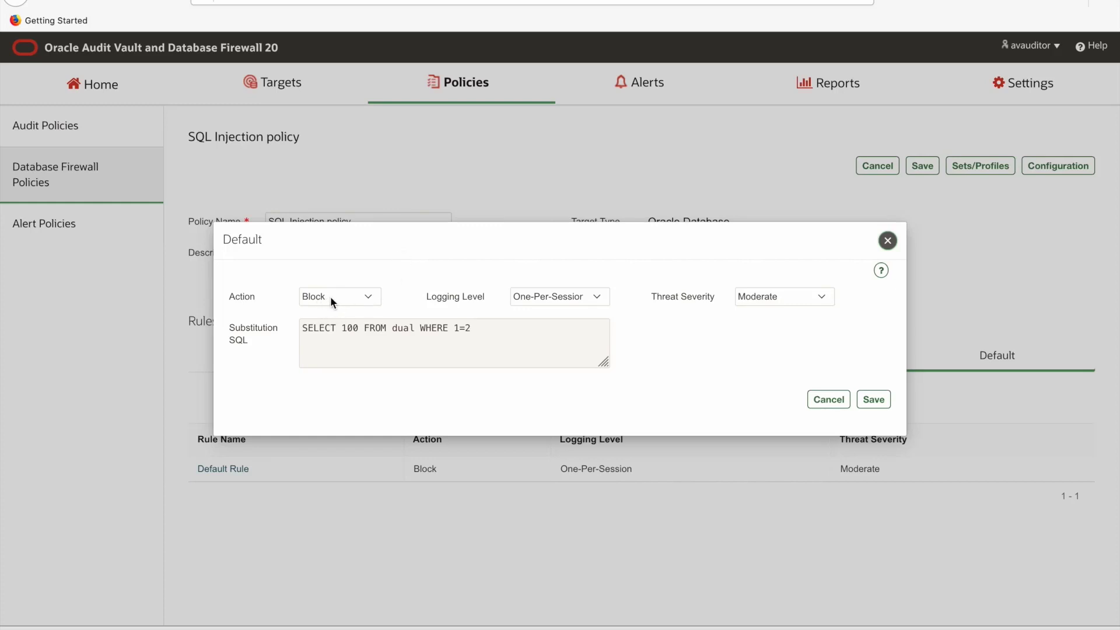
pyautogui.click(303, 328)
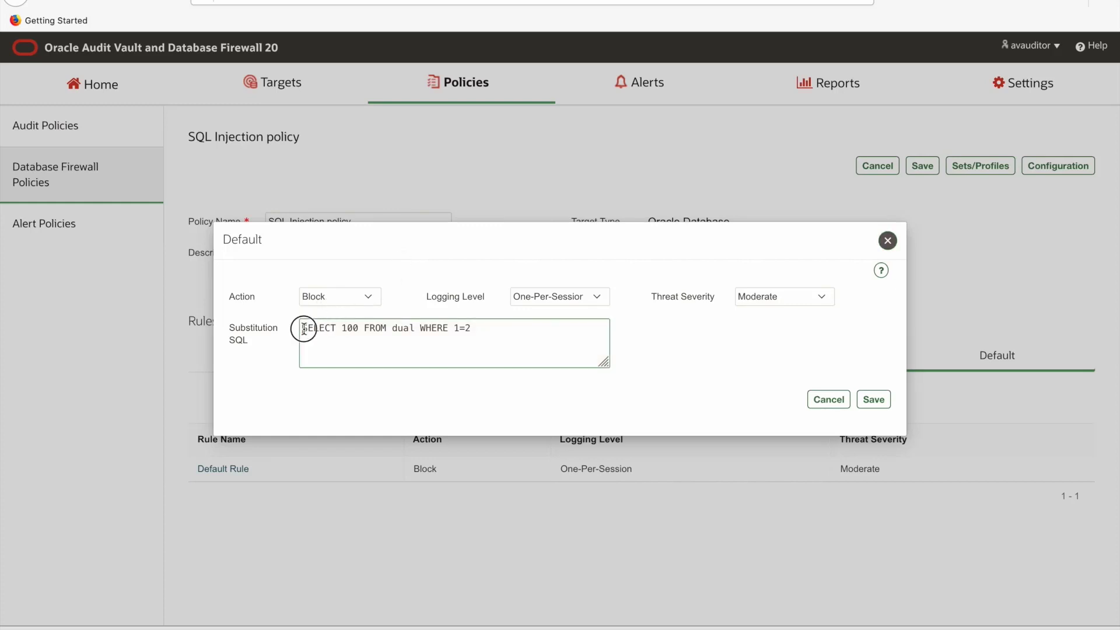
pyautogui.moveTo(303, 328); pyautogui.dragTo(495, 328)
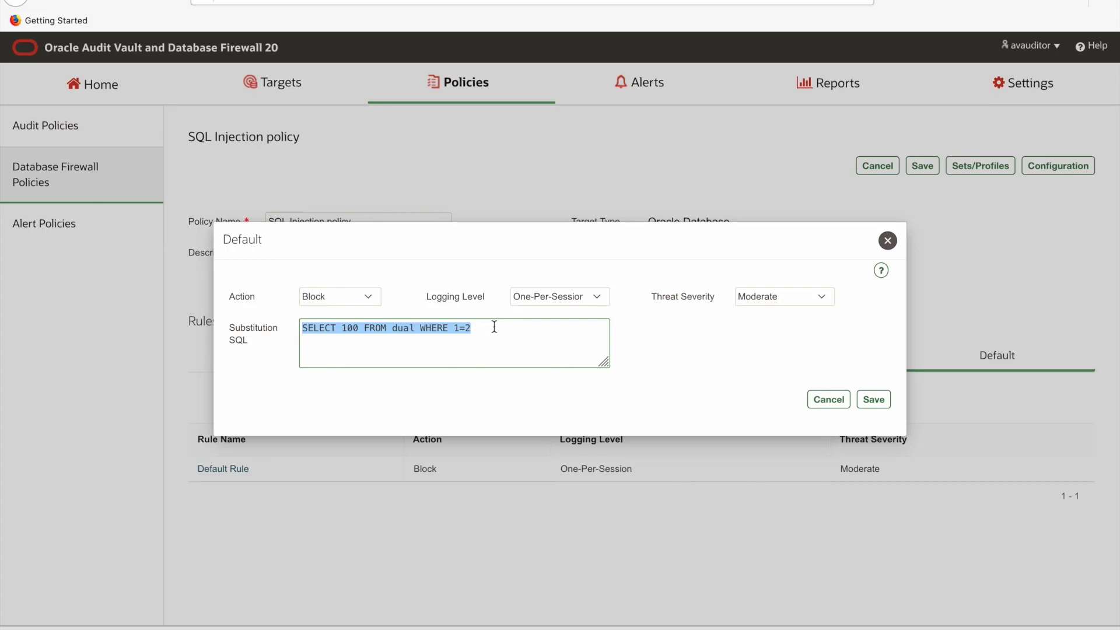
pyautogui.click(494, 326)
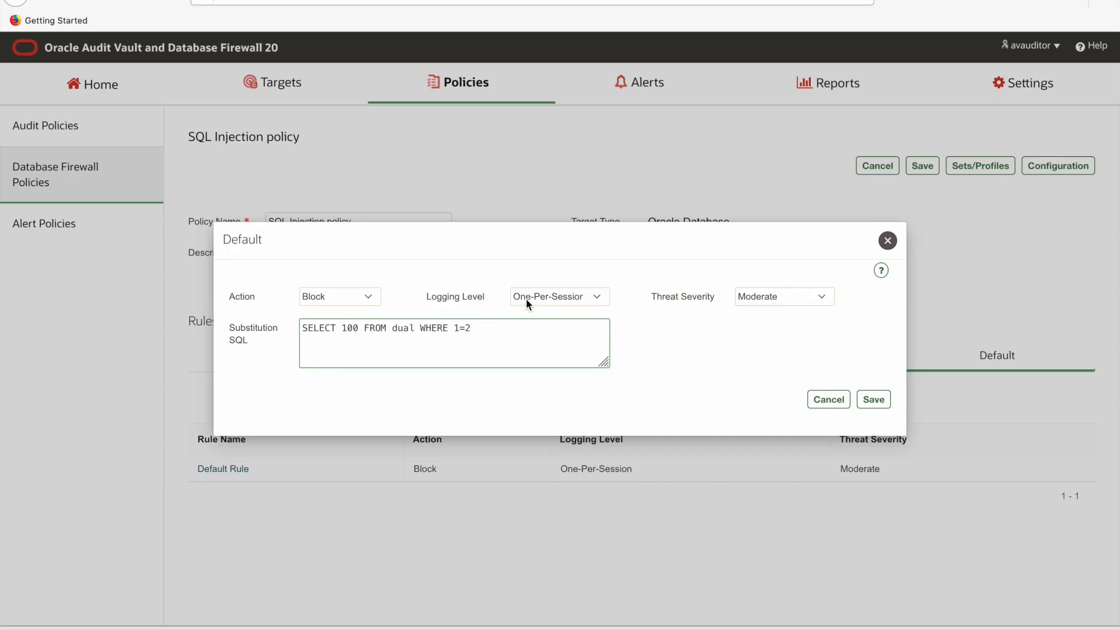
pyautogui.click(829, 400)
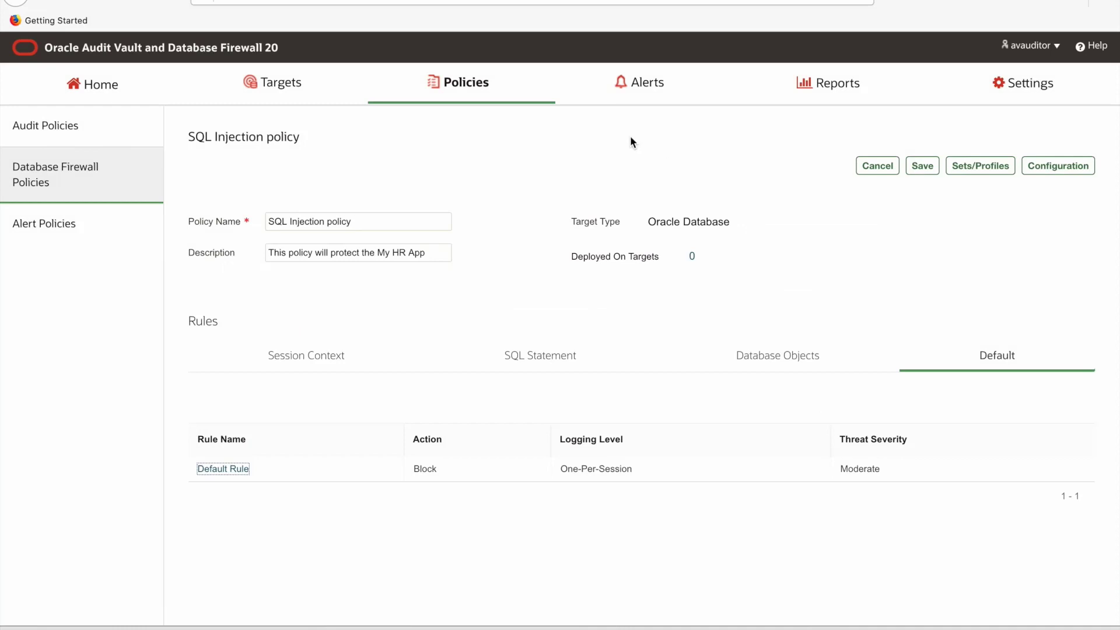
# Apply the SQL Injection policy as the Database Firewall policy of target pdb1 and return to the home dashboard
pyautogui.click(287, 88)
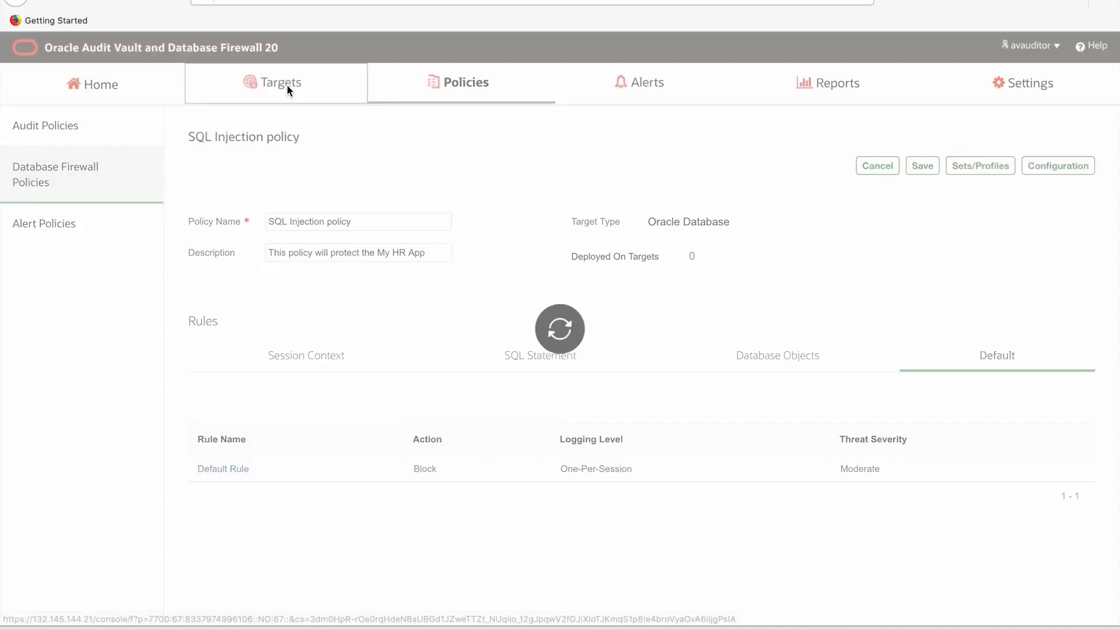
pyautogui.click(69, 212)
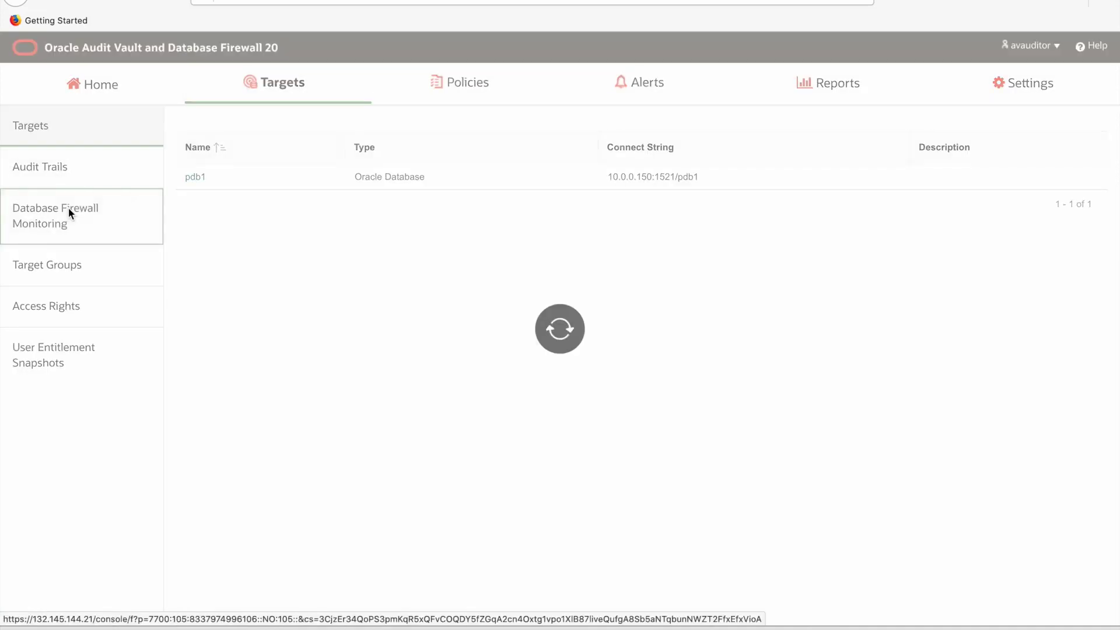
pyautogui.click(201, 170)
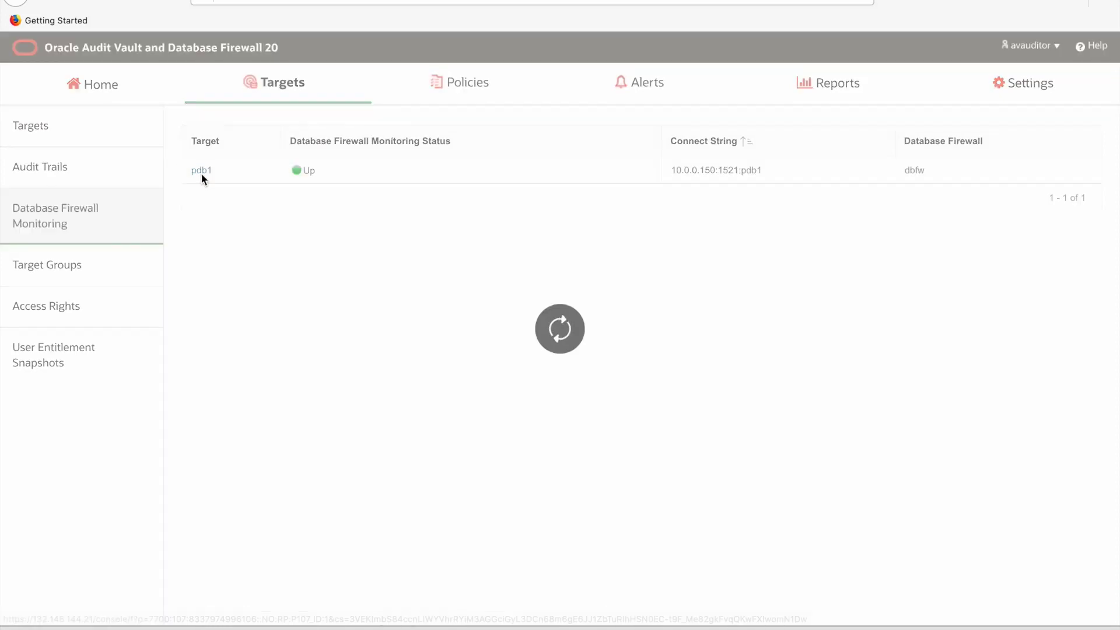
pyautogui.click(808, 255)
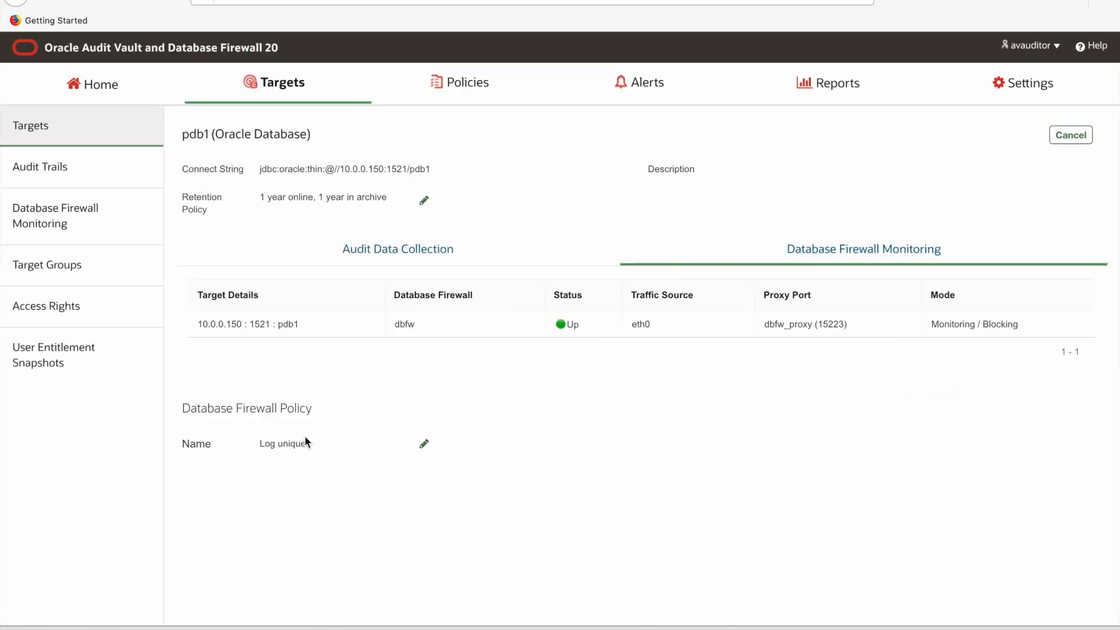
pyautogui.click(425, 444)
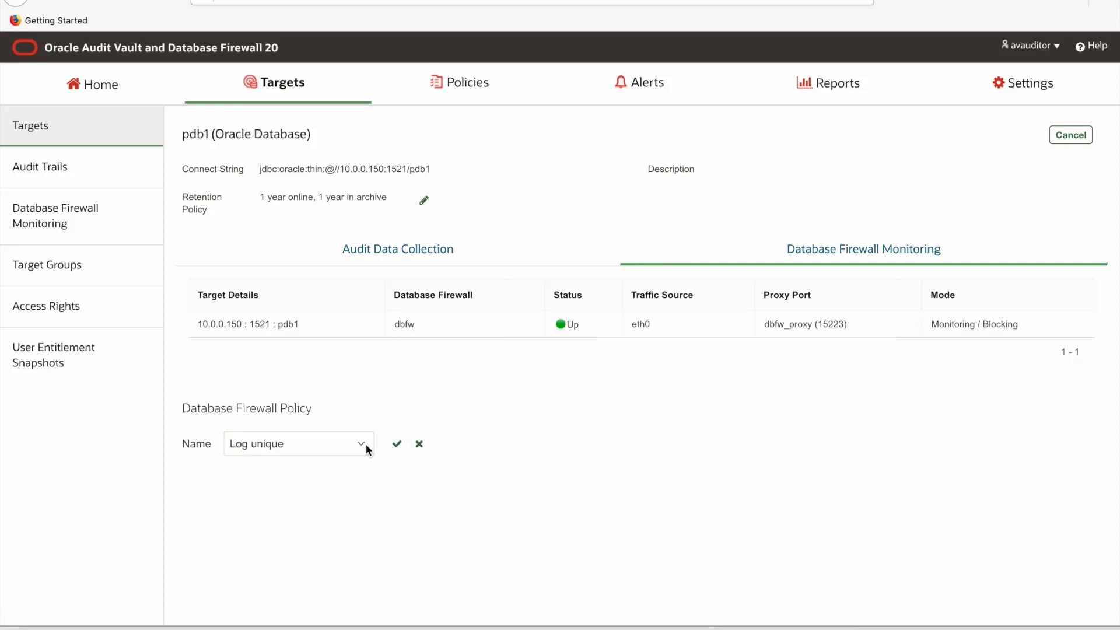
pyautogui.click(364, 443)
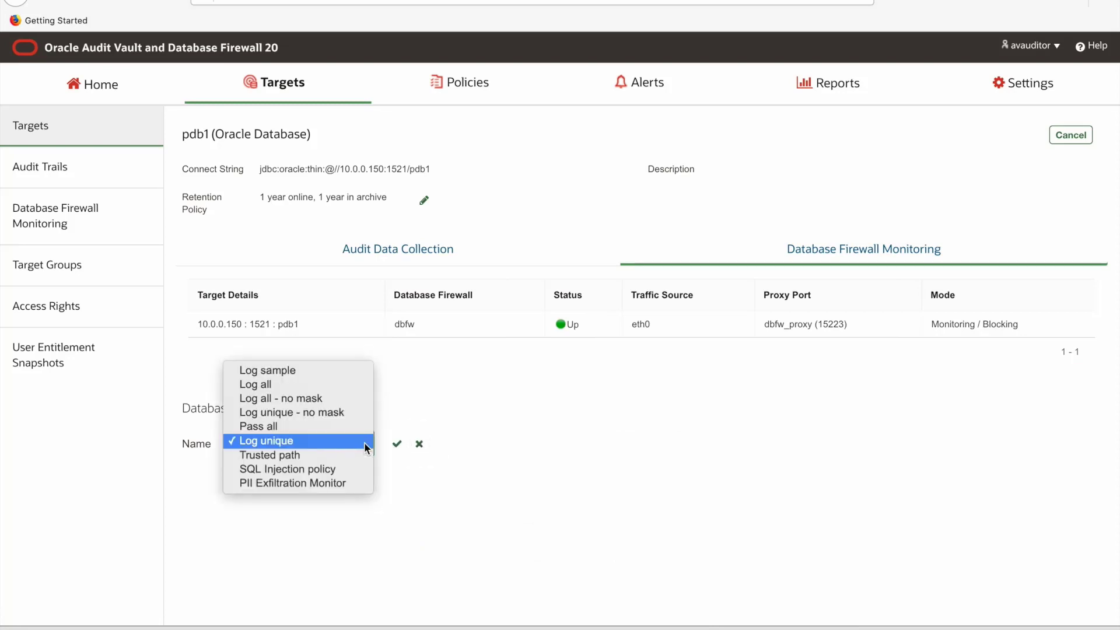
pyautogui.click(320, 471)
pyautogui.click(397, 445)
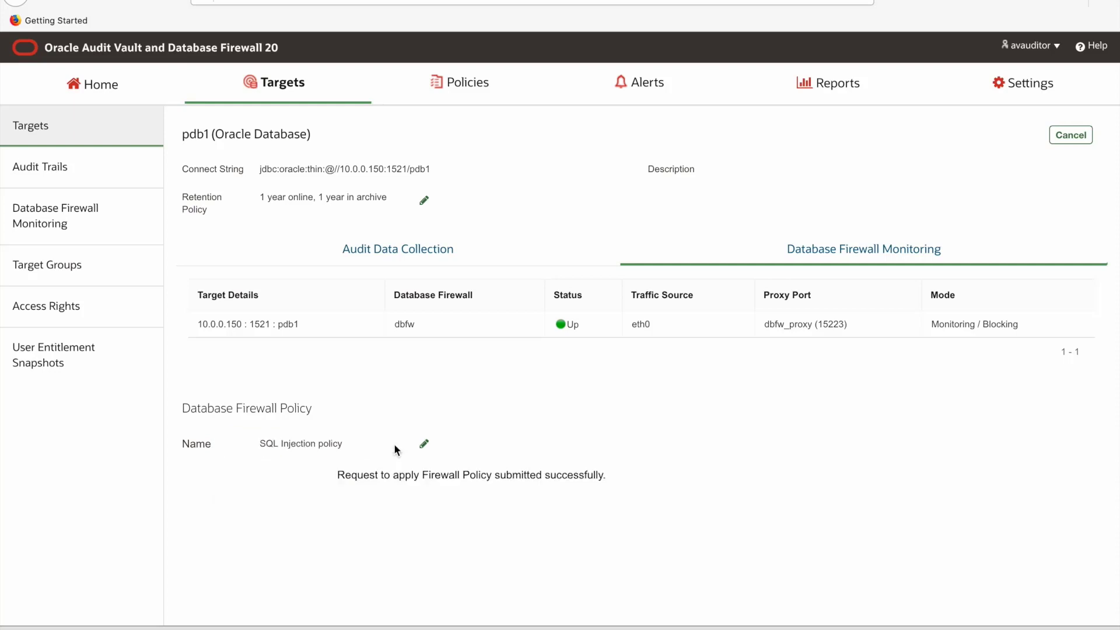
pyautogui.click(82, 85)
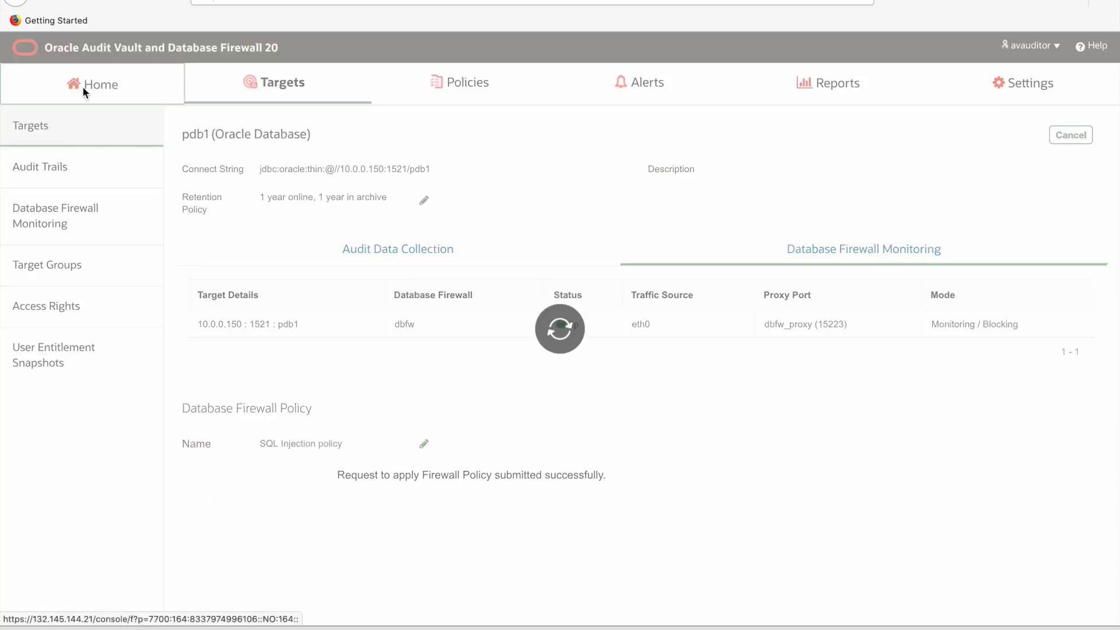
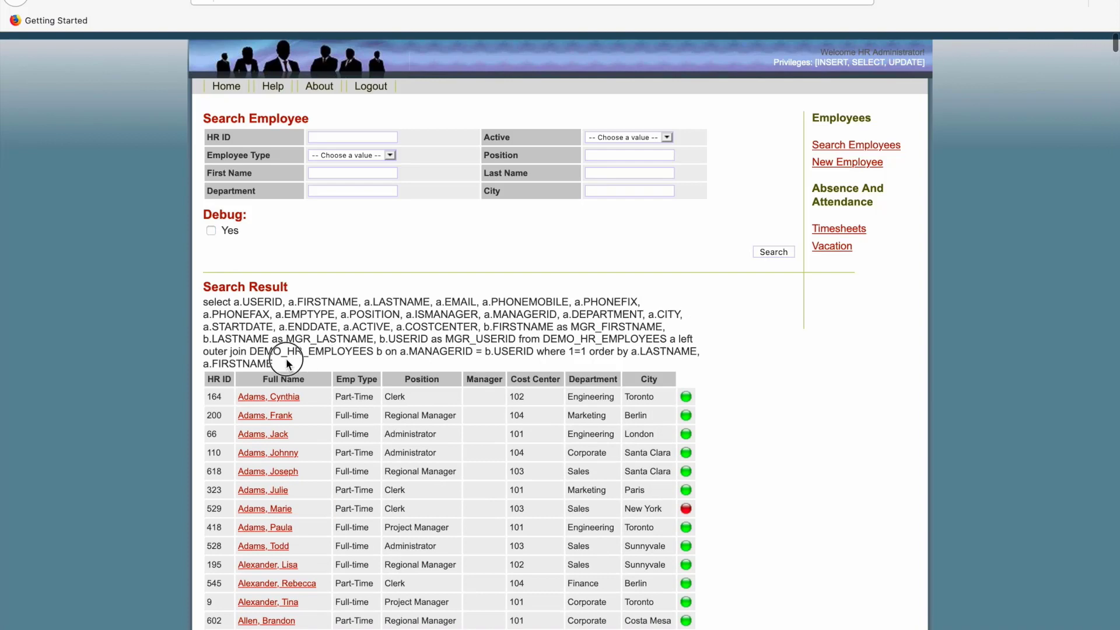
# In the HR application, examine the SQL query and employee list produced by the unfiltered employee search
pyautogui.moveTo(286, 363); pyautogui.dragTo(203, 300)
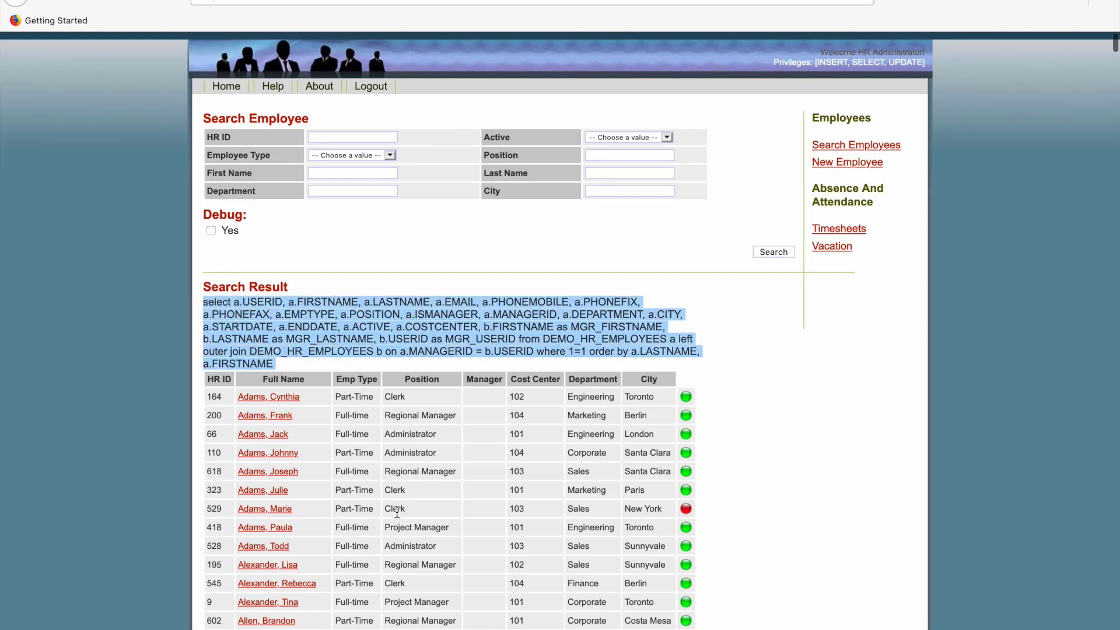
pyautogui.scroll(-6, 396, 509)
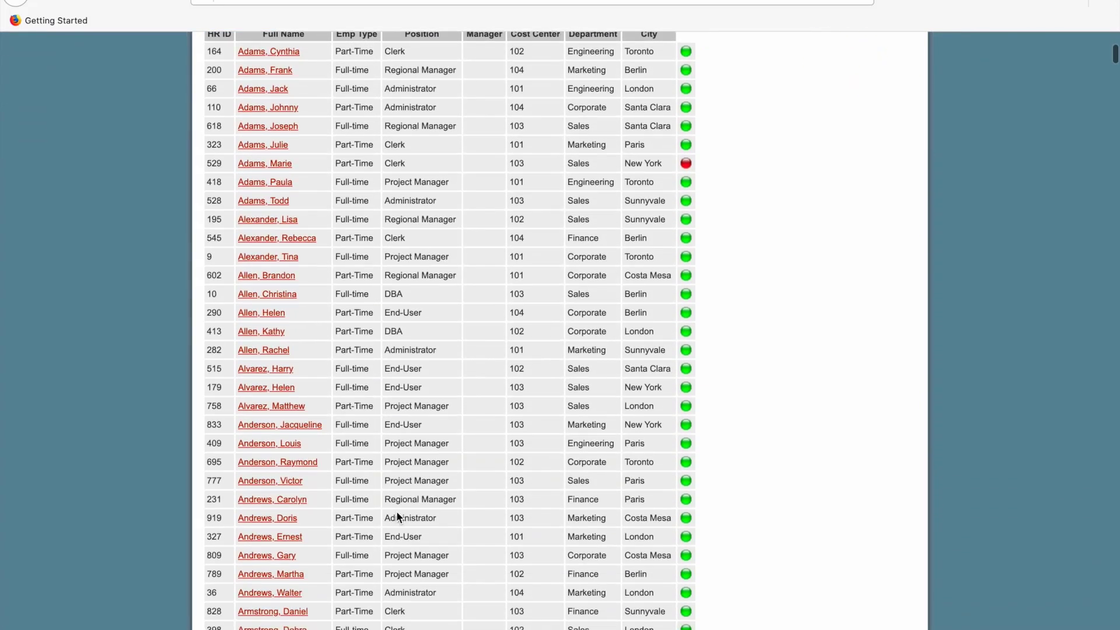
pyautogui.scroll(6, 397, 510)
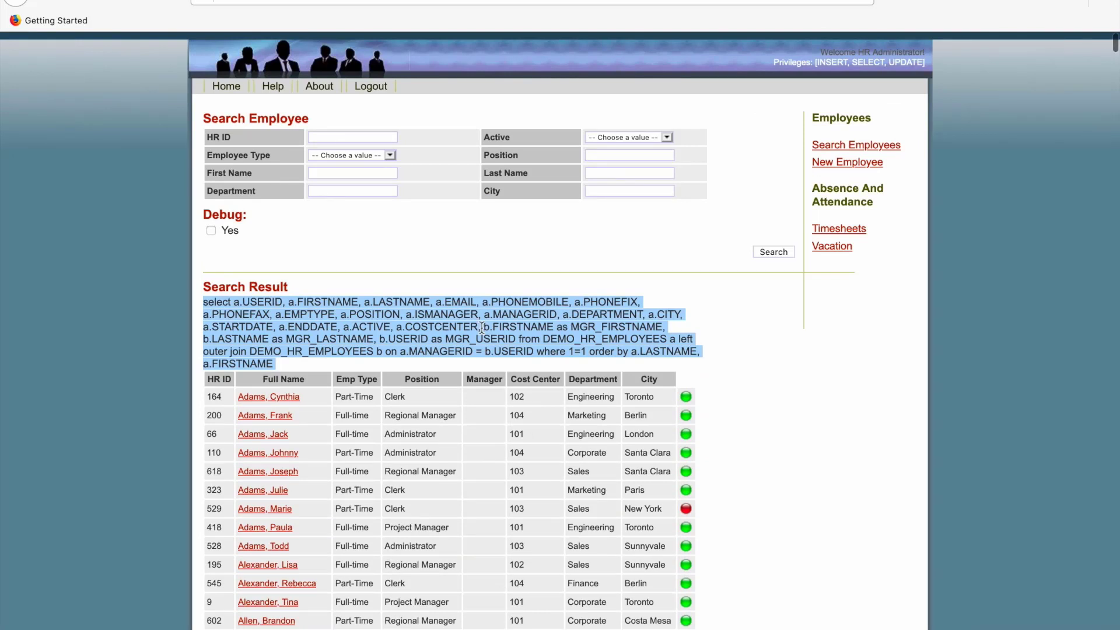
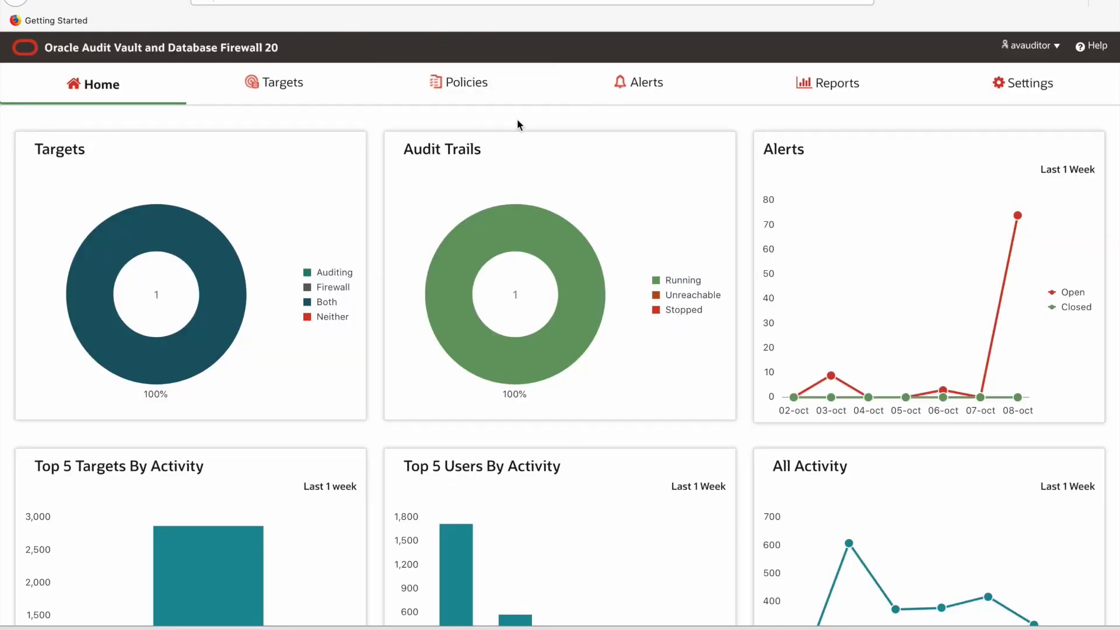
# In Oracle Audit Vault and Database Firewall, open the Database Firewall Monitored Activity report
pyautogui.click(819, 86)
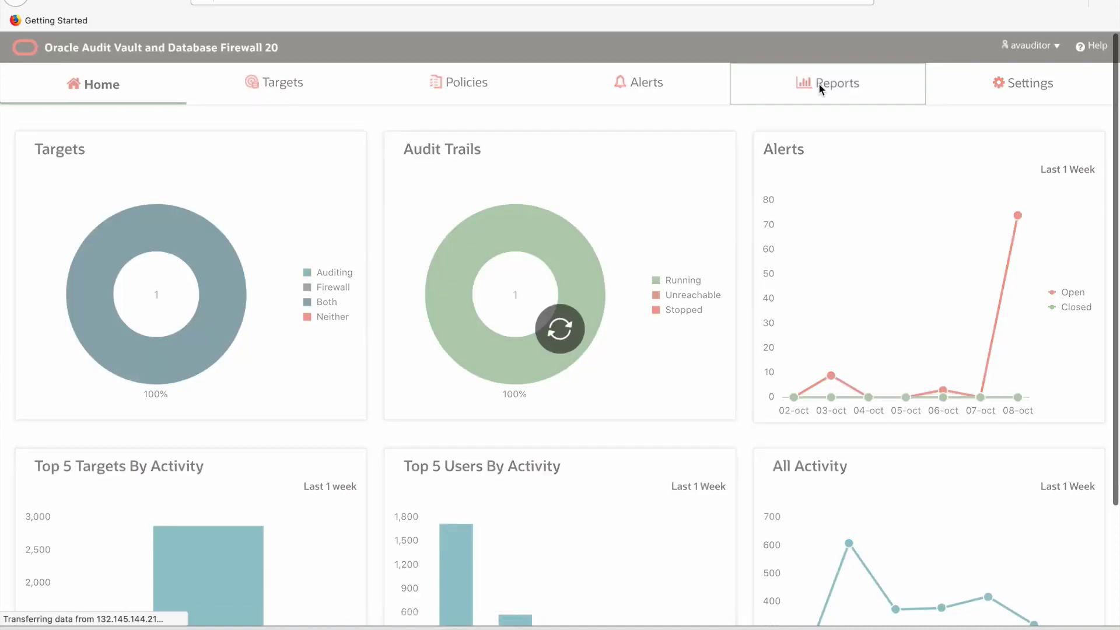
pyautogui.scroll(-1, 296, 387)
pyautogui.scroll(-10, 296, 387)
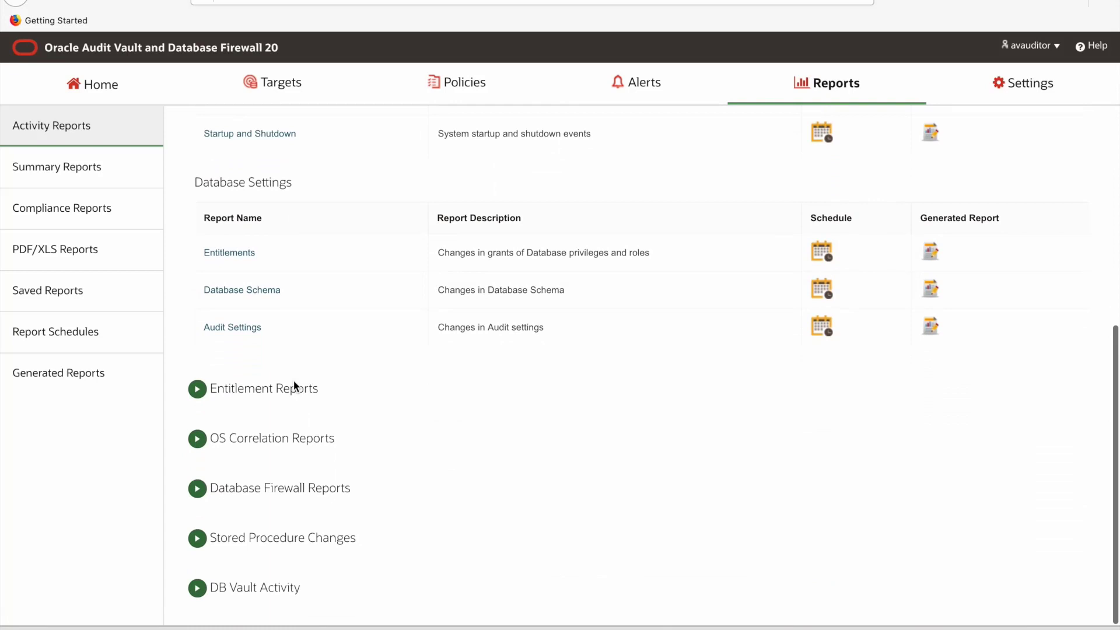
pyautogui.click(197, 488)
pyautogui.scroll(-1, 198, 549)
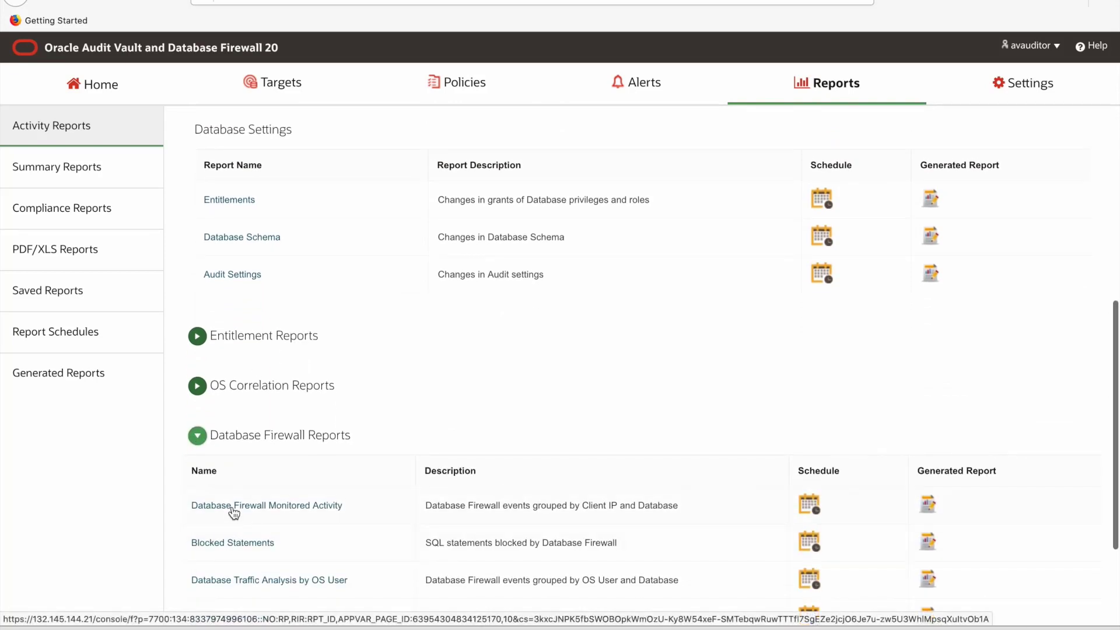
pyautogui.click(234, 511)
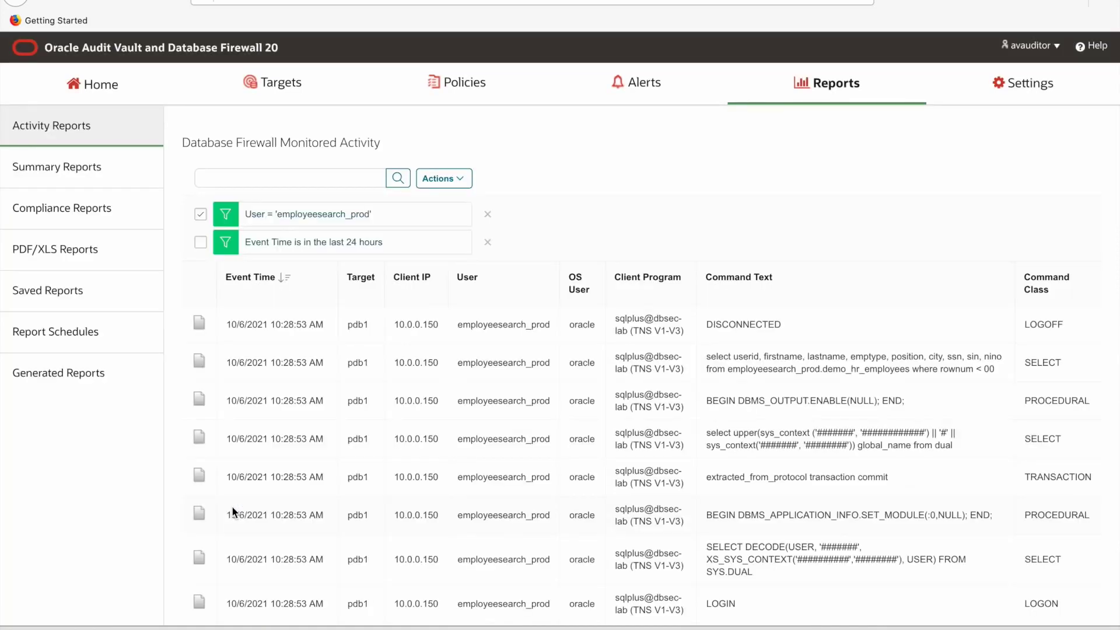
# Examine the monitored activity of the employeesearch_prod user, including the command text of its recorded SQL statements
pyautogui.scroll(-2, 232, 508)
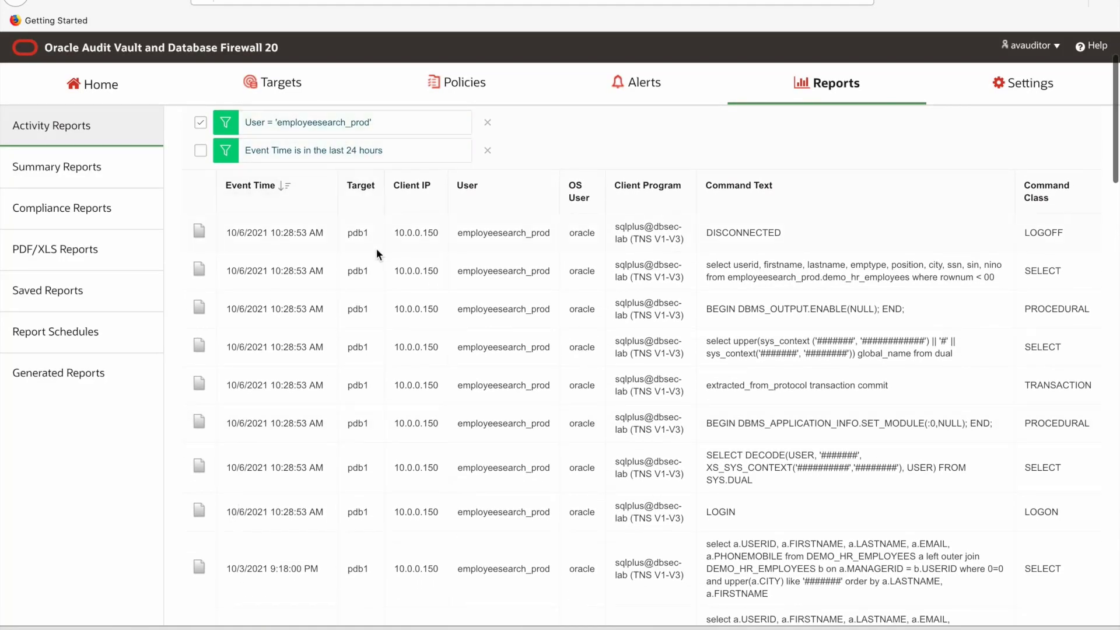
pyautogui.moveTo(457, 233); pyautogui.dragTo(551, 233)
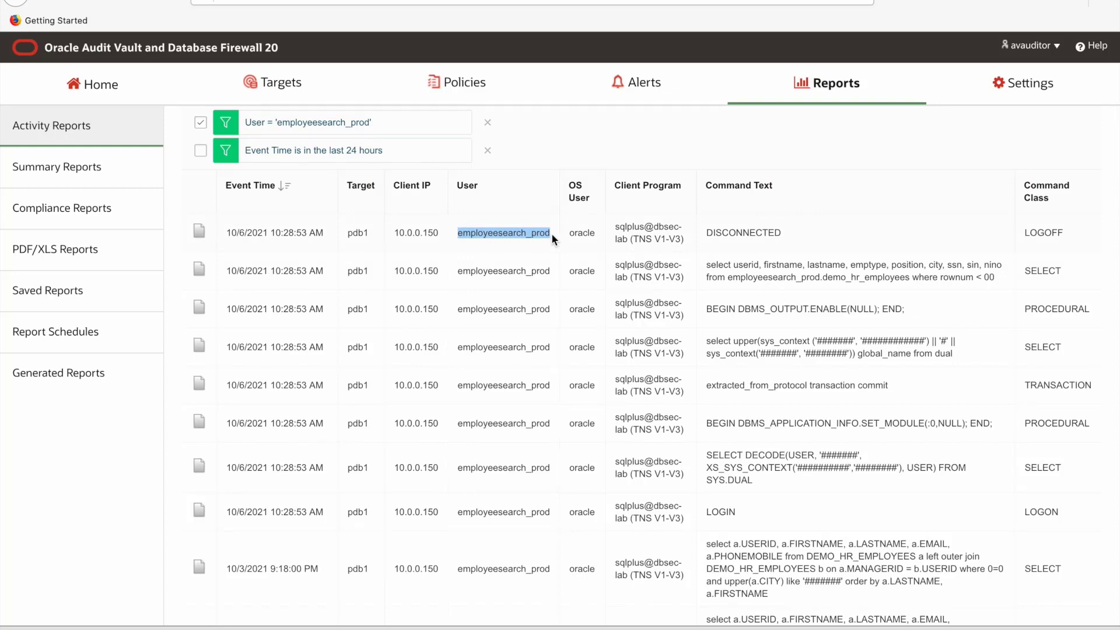
pyautogui.scroll(-1, 569, 407)
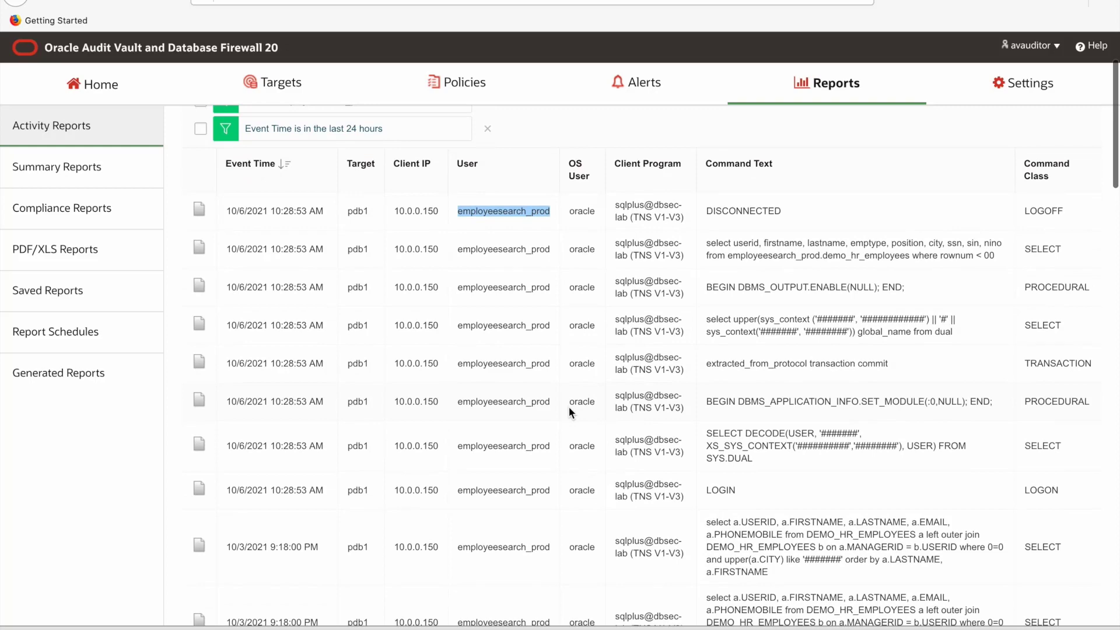
pyautogui.scroll(-3, 563, 444)
pyautogui.scroll(-5, 564, 443)
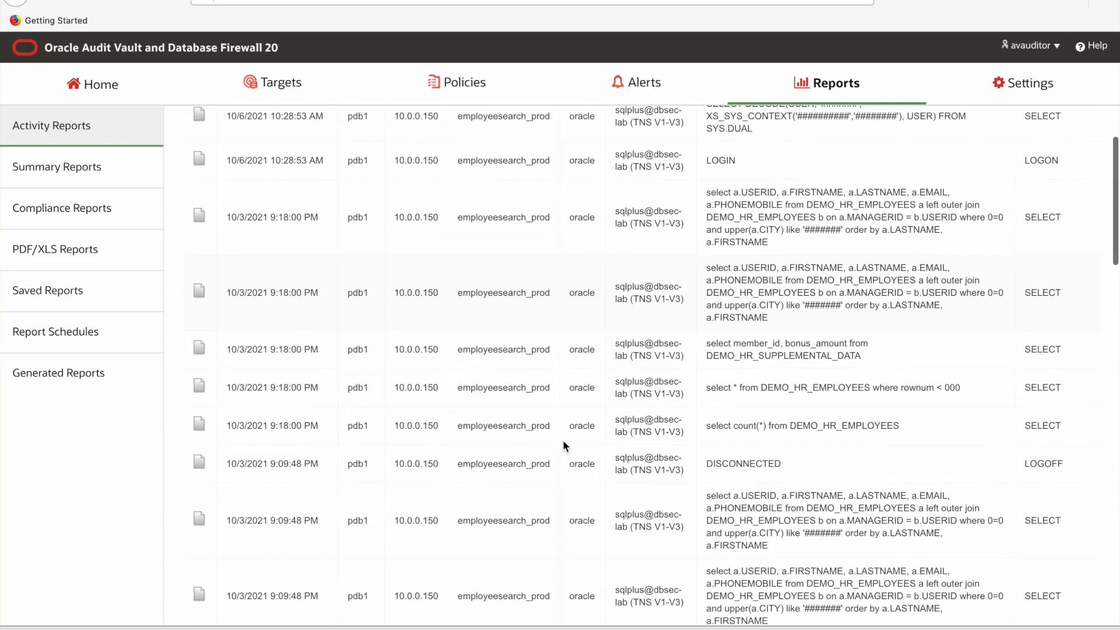
# Open the Blocked Statements report from the Database Firewall activity reports
pyautogui.scroll(9, 562, 439)
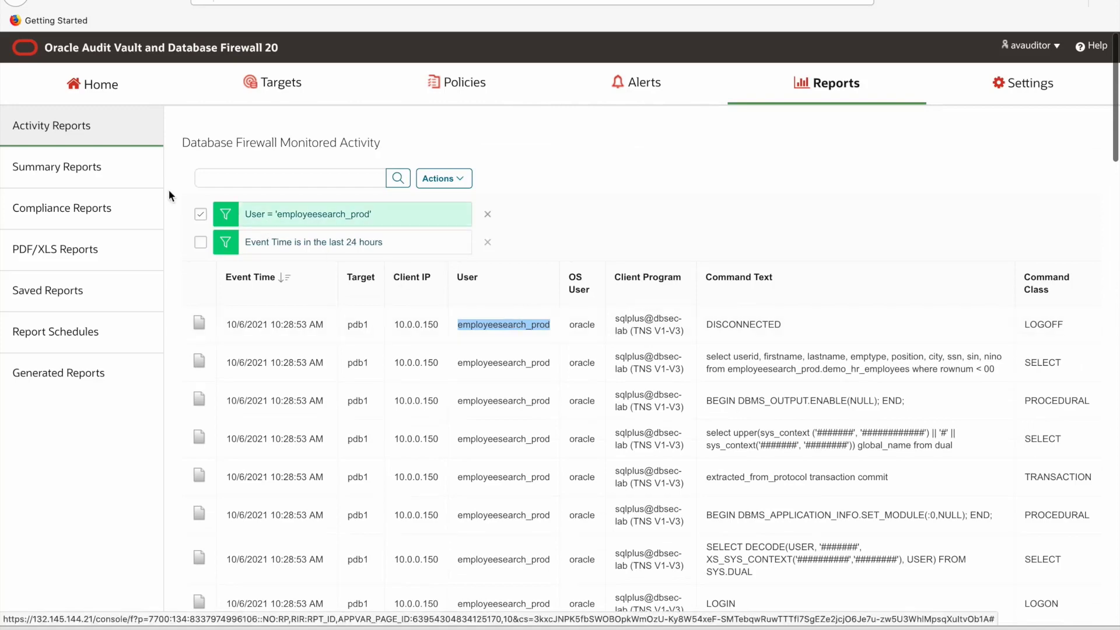
pyautogui.click(73, 126)
pyautogui.scroll(-9, 231, 464)
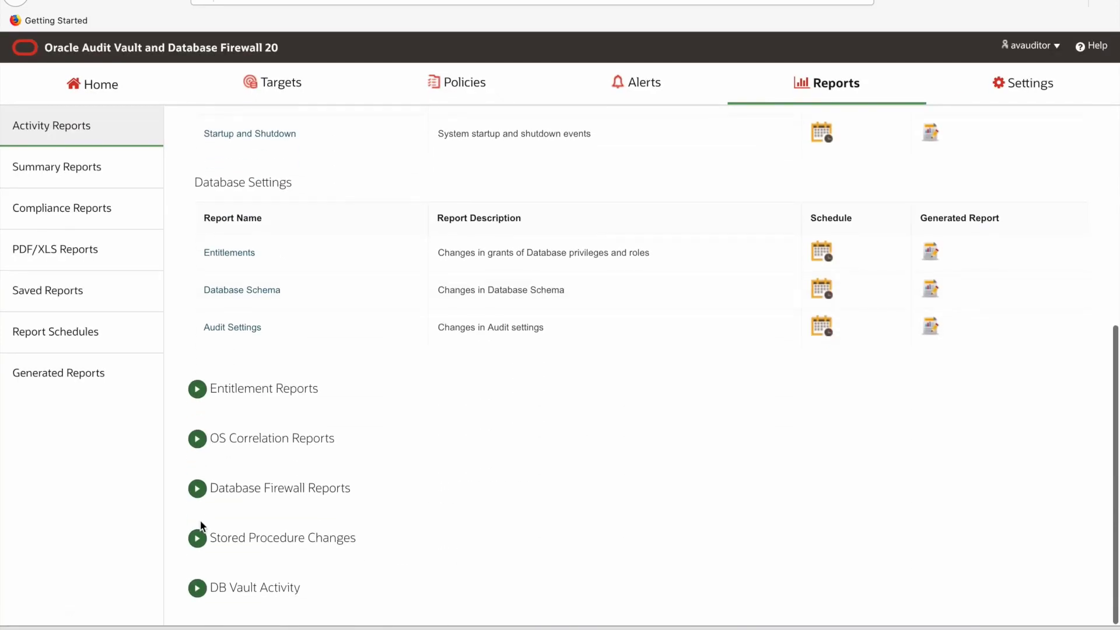
pyautogui.click(197, 489)
pyautogui.click(230, 596)
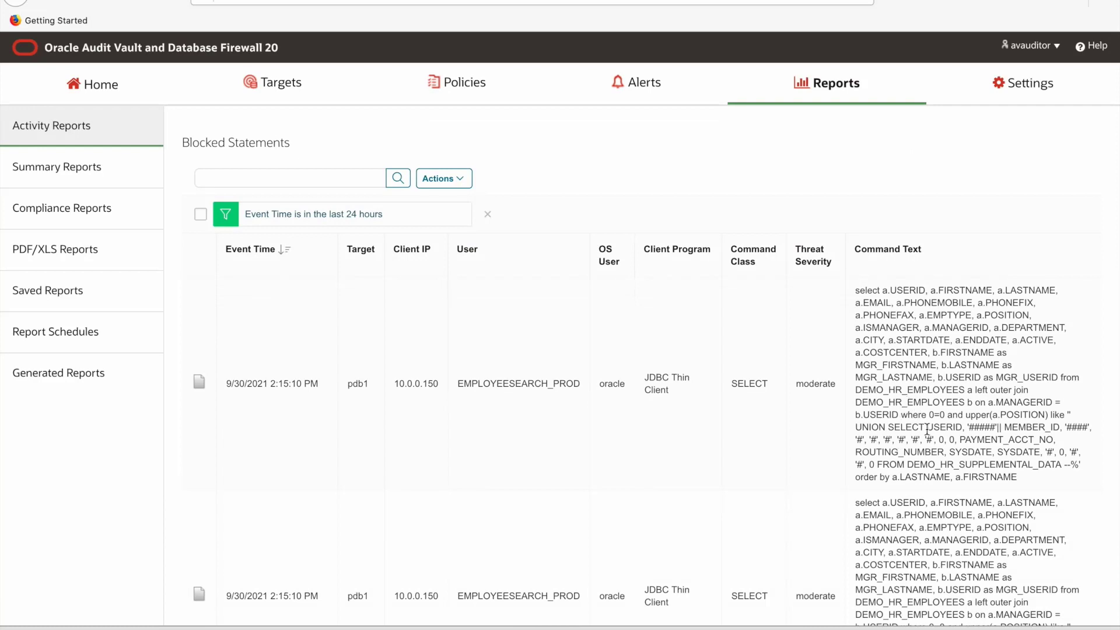
# Examine the blocked statements, focusing on the injected UNION SELECT against DEMO_HR_SUPPLEMENTAL_DATA in the first entry's command text
pyautogui.click(867, 425)
pyautogui.moveTo(868, 425); pyautogui.dragTo(899, 477)
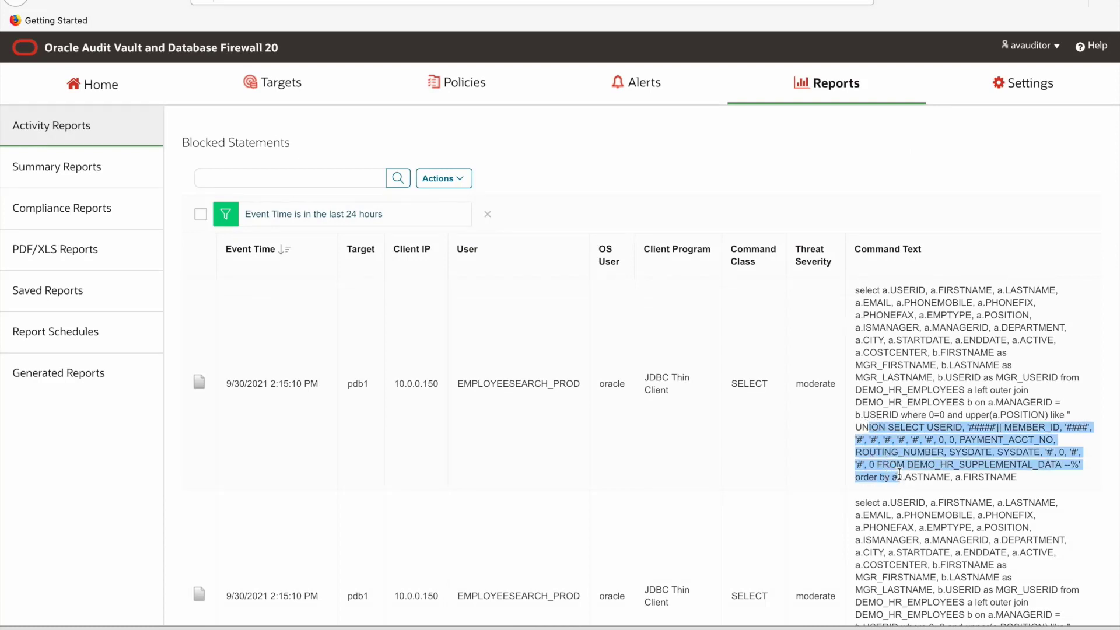
pyautogui.scroll(-1, 442, 431)
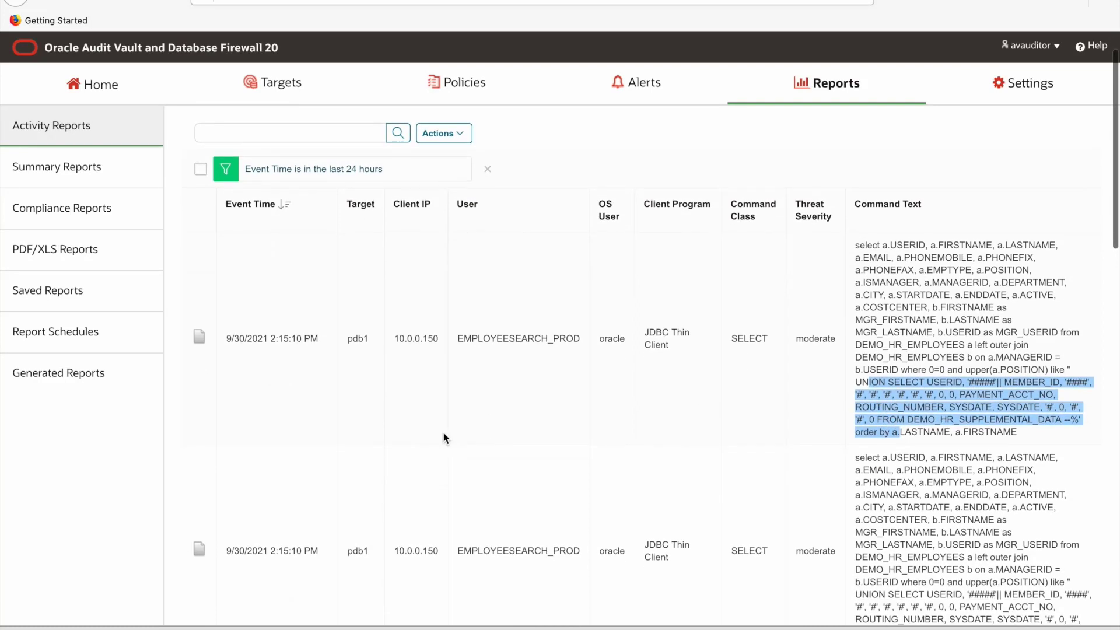
pyautogui.scroll(1, 442, 431)
pyautogui.moveTo(296, 145); pyautogui.dragTo(181, 147)
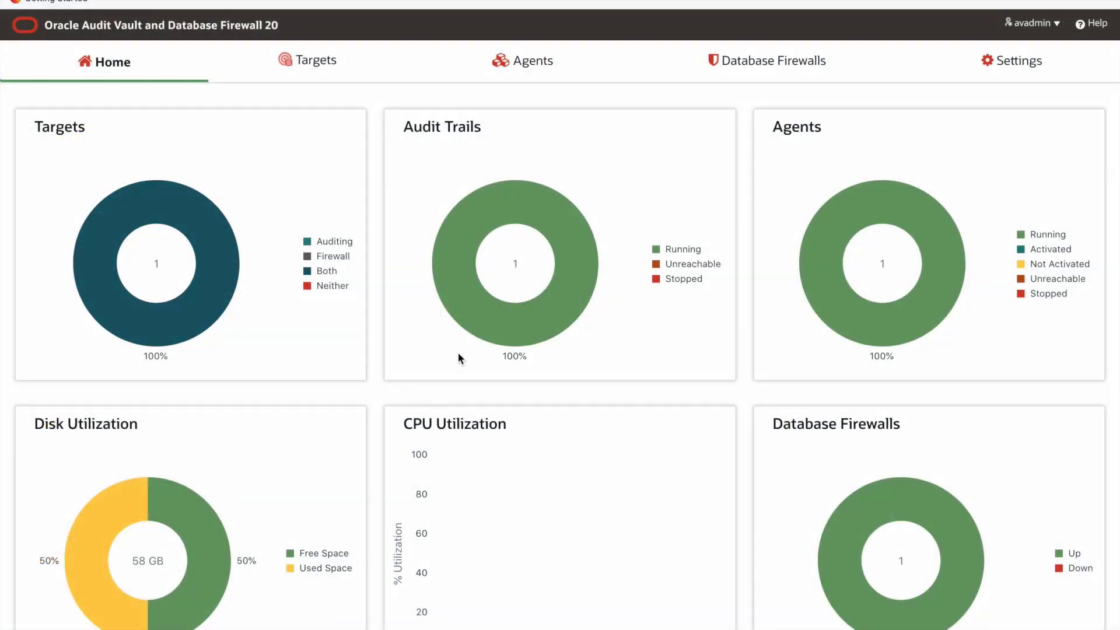
# In the avadmin console, open target pdb1 and check its imported sensitive objects file, then close the Sensitive Objects dialog
pyautogui.moveTo(510, 222)
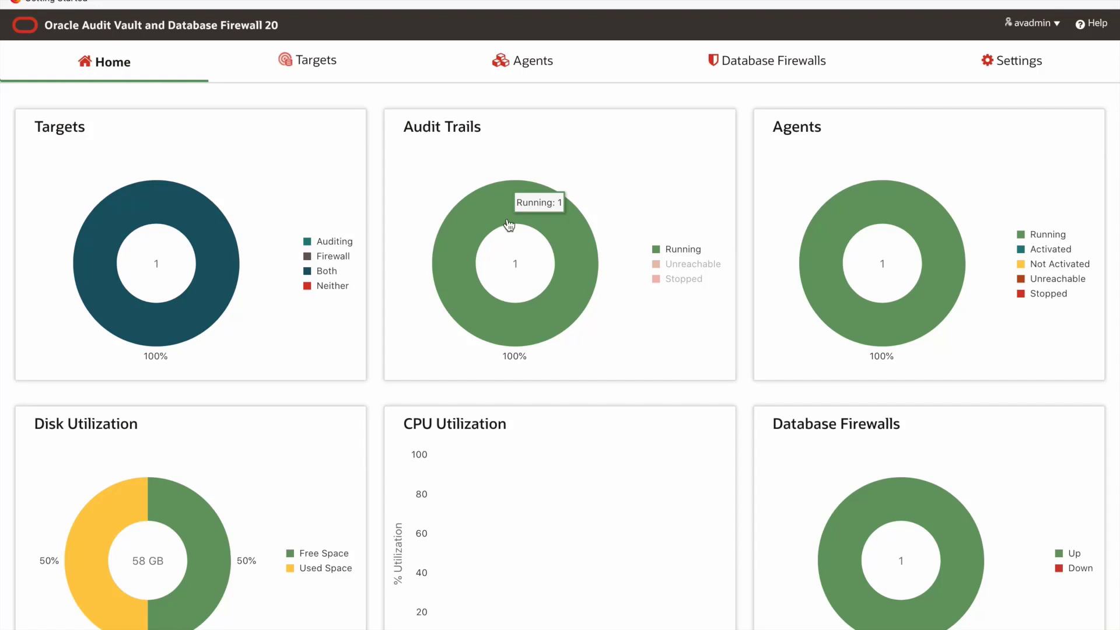
pyautogui.click(303, 57)
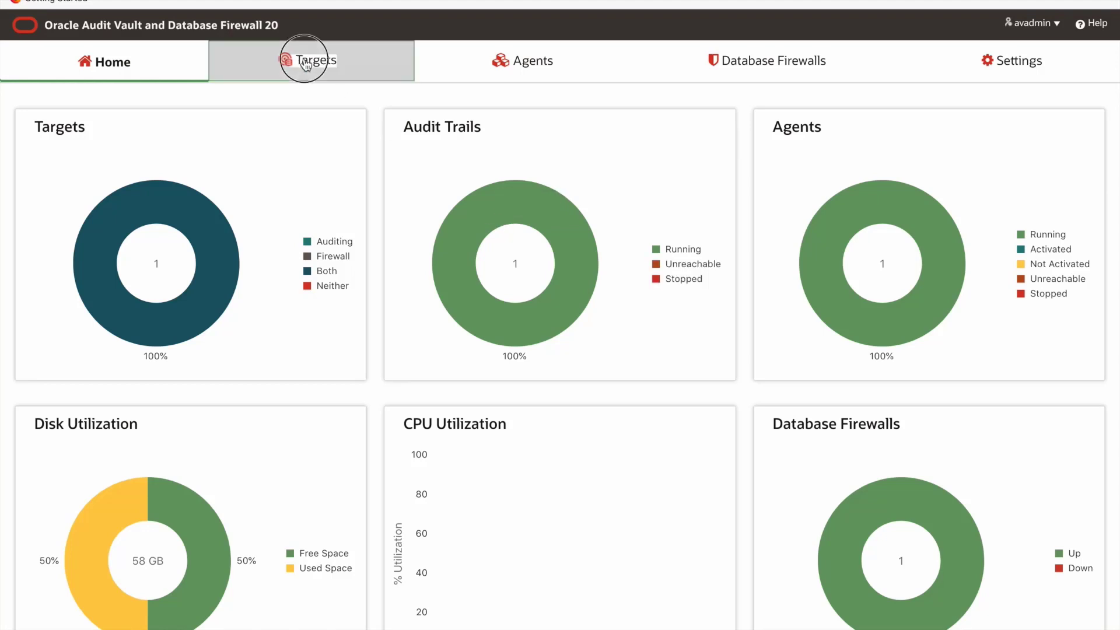
pyautogui.click(269, 192)
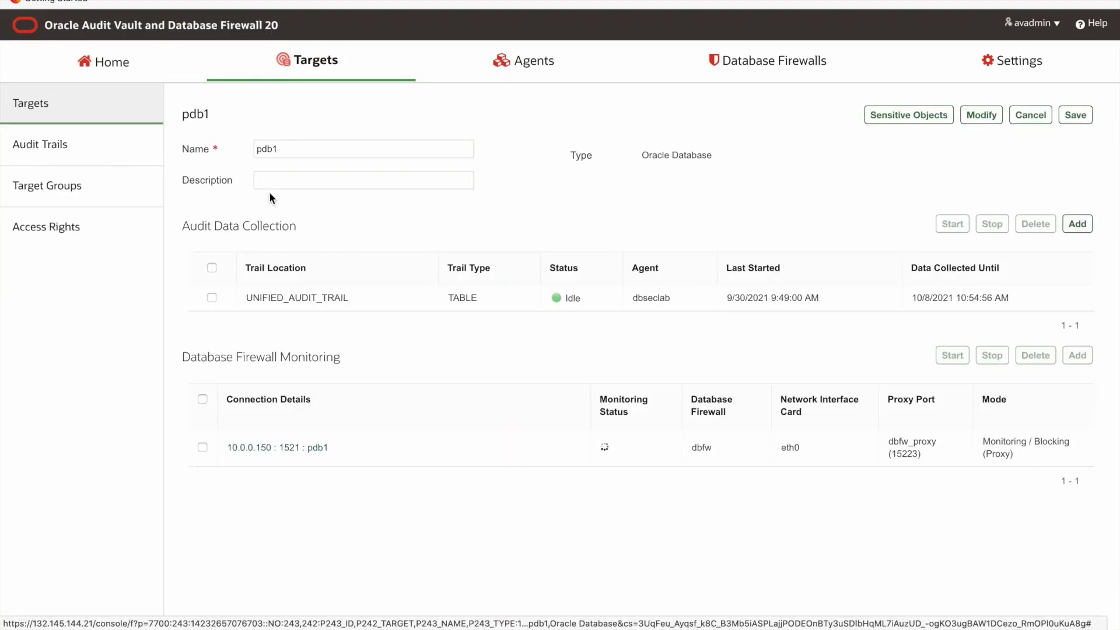
pyautogui.click(901, 120)
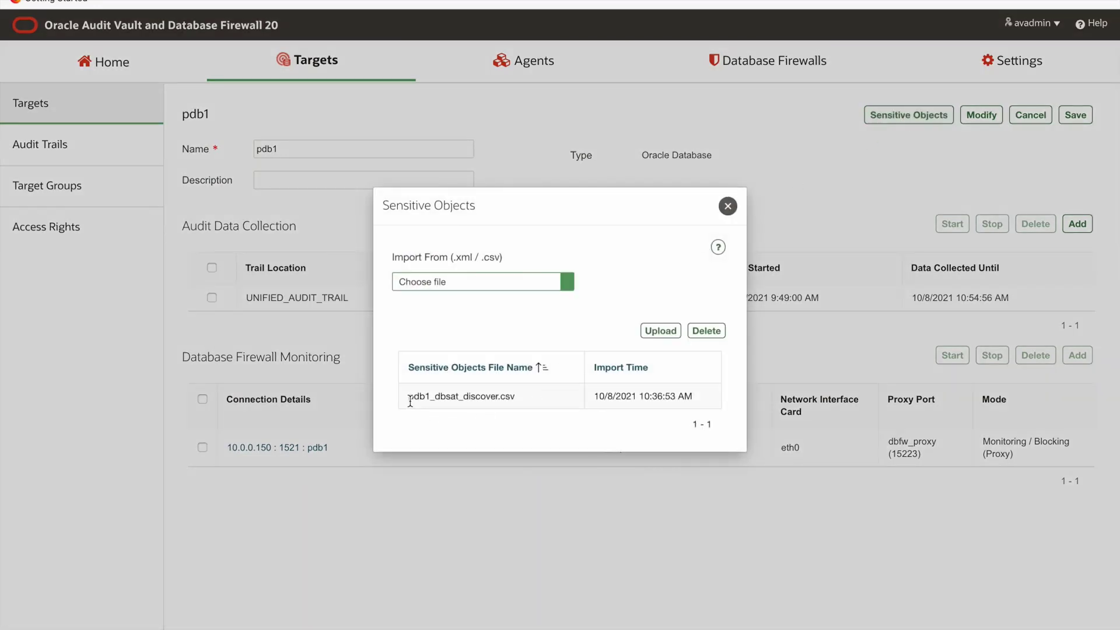
pyautogui.moveTo(411, 399); pyautogui.dragTo(535, 399)
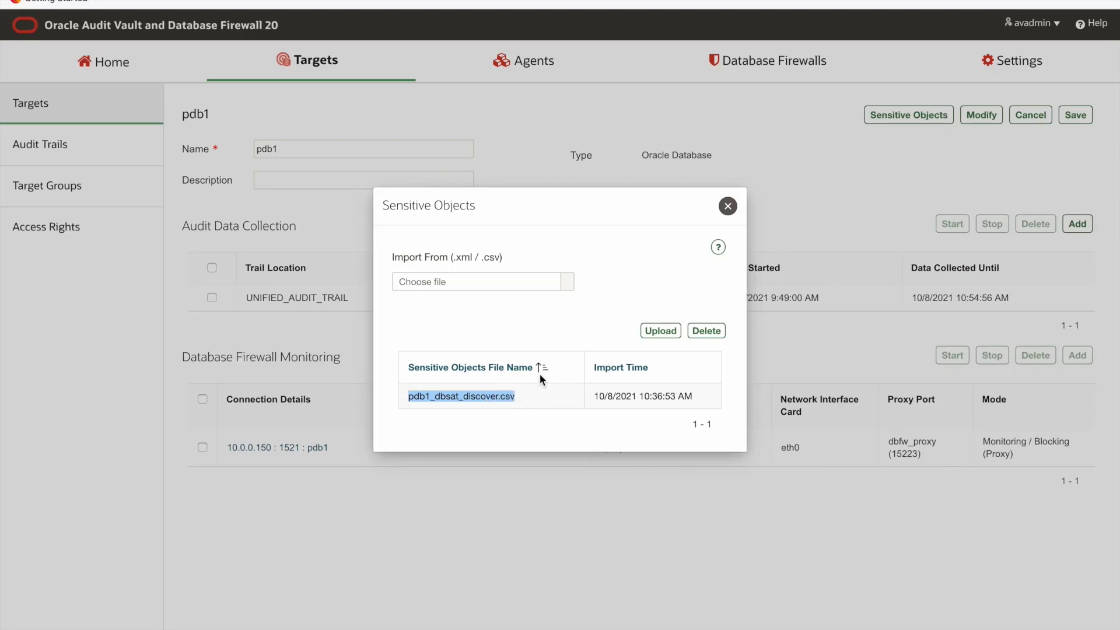
pyautogui.click(728, 207)
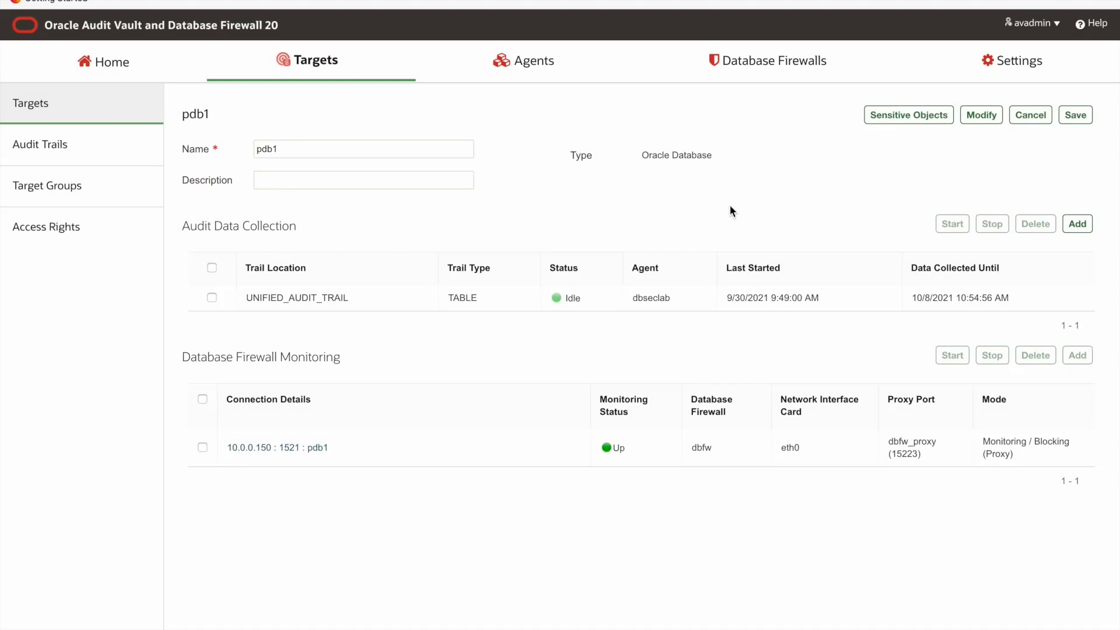
# Log out of the avadmin account and log in as avauditor with the account password
pyautogui.click(1050, 24)
pyautogui.click(986, 82)
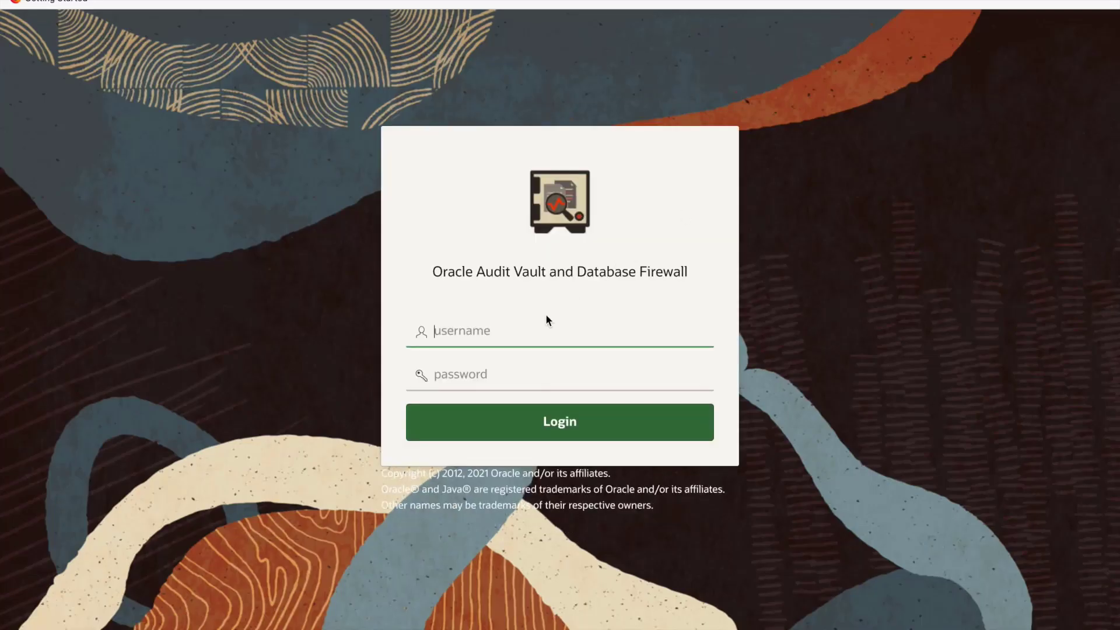
pyautogui.write('avauditor')
pyautogui.press('Tab')
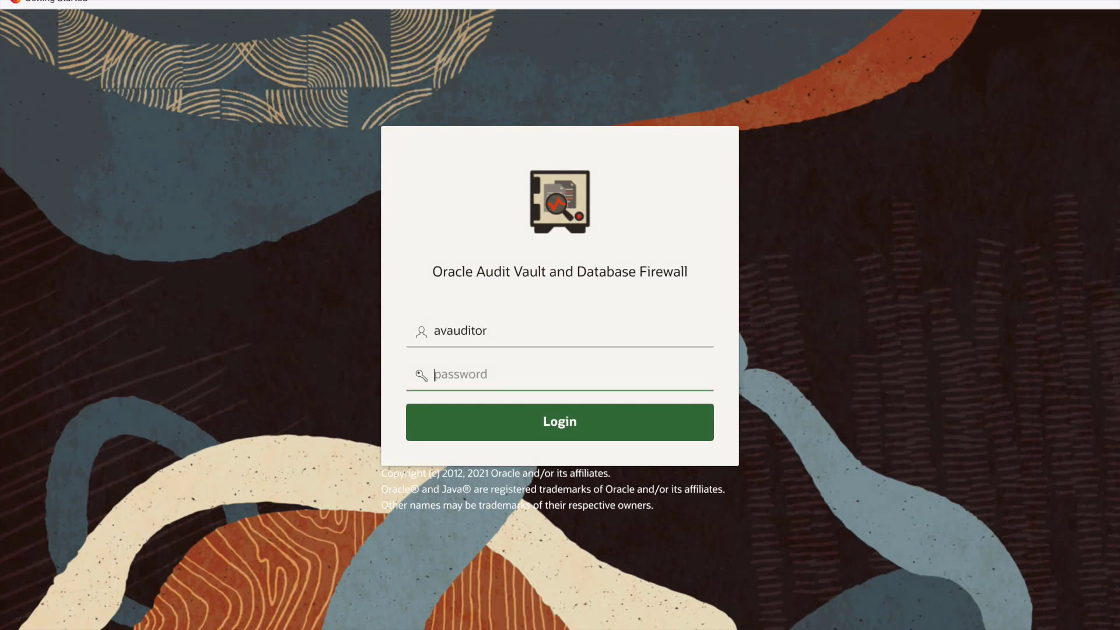
pyautogui.write('•••••••')
pyautogui.click(555, 423)
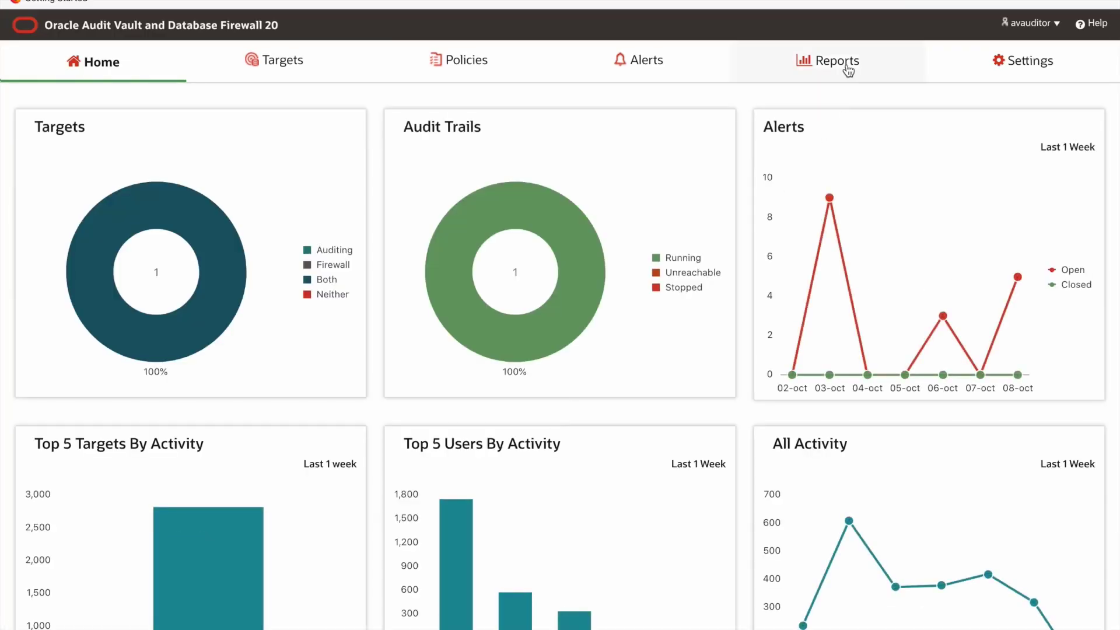
# Open the compliance reports, review the available categories and keep Data Privacy Report (GDPR) selected
pyautogui.click(847, 65)
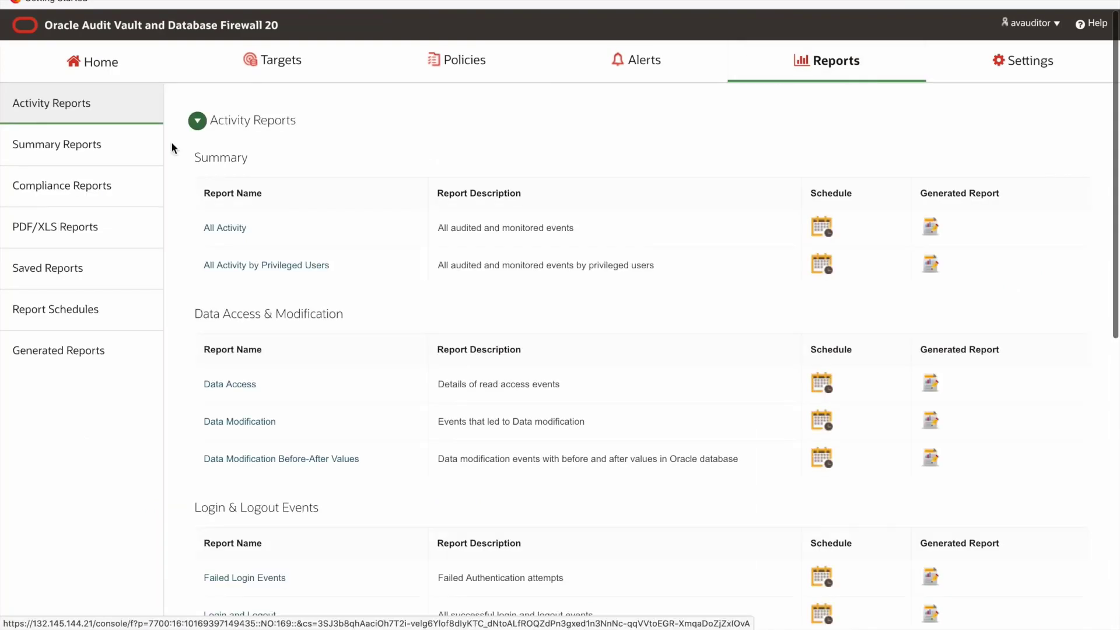
pyautogui.click(57, 187)
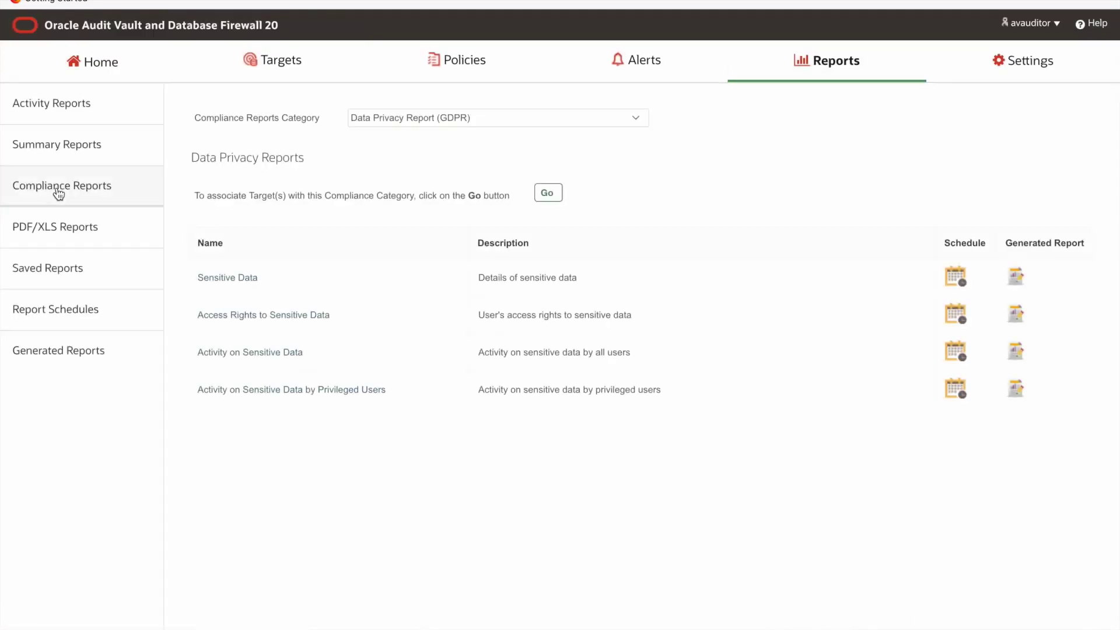
pyautogui.click(637, 117)
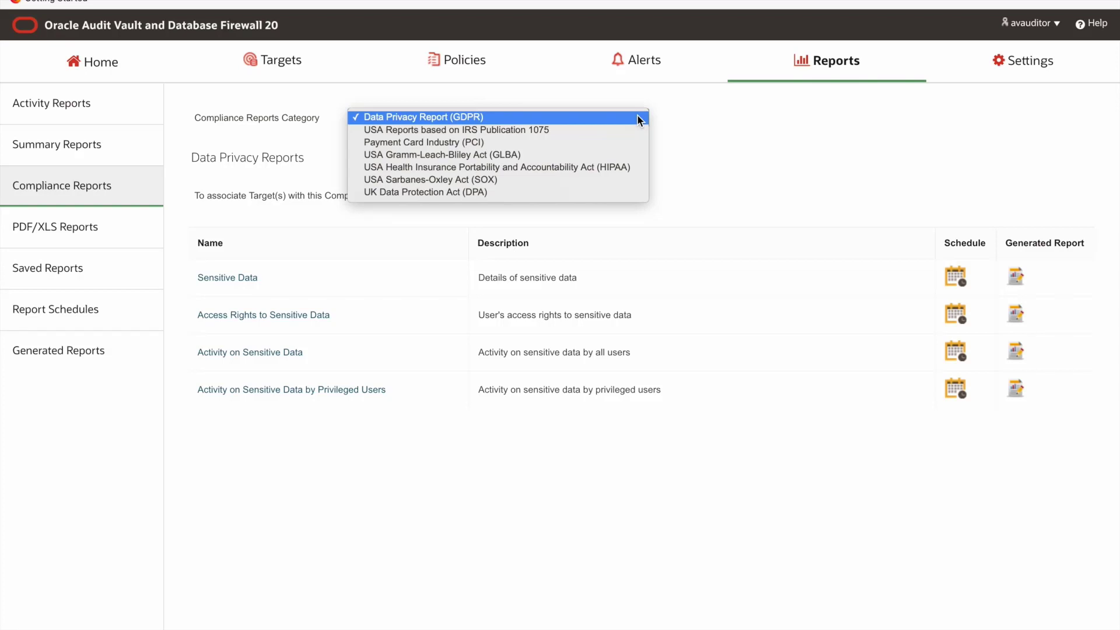
pyautogui.click(468, 118)
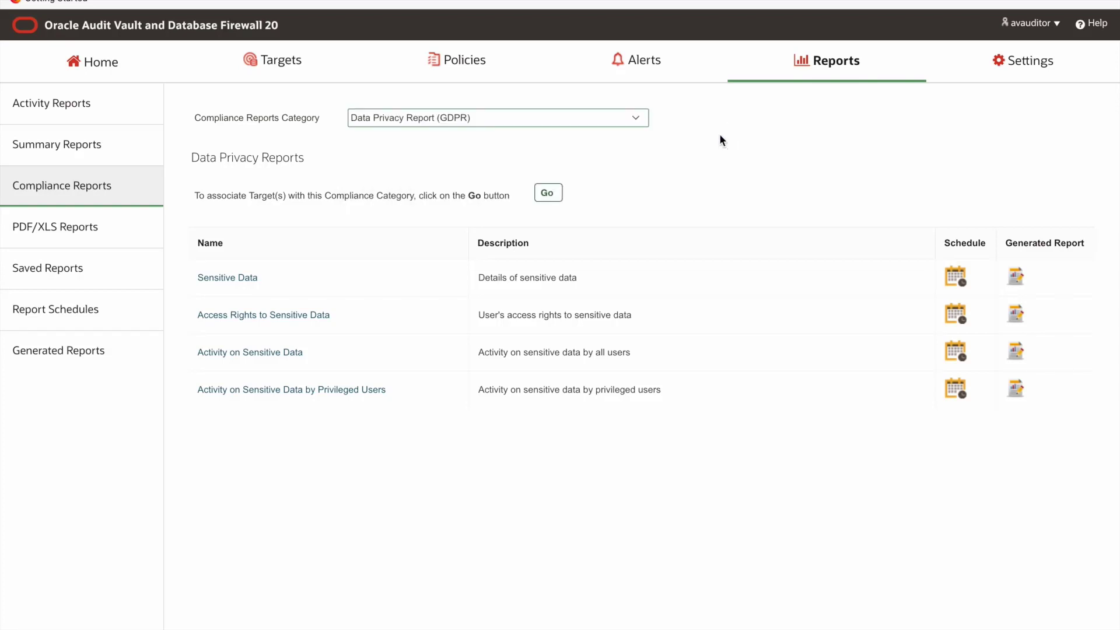
# Check the targets associated with the Data Privacy (GDPR) group and close the dialog without saving
pyautogui.click(548, 192)
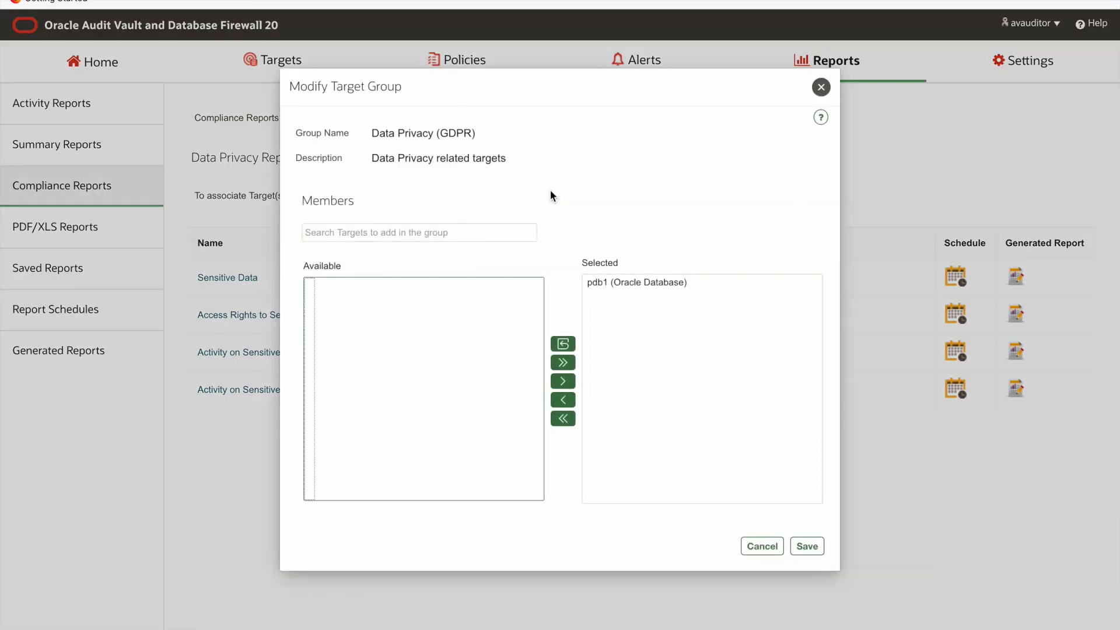
pyautogui.click(633, 285)
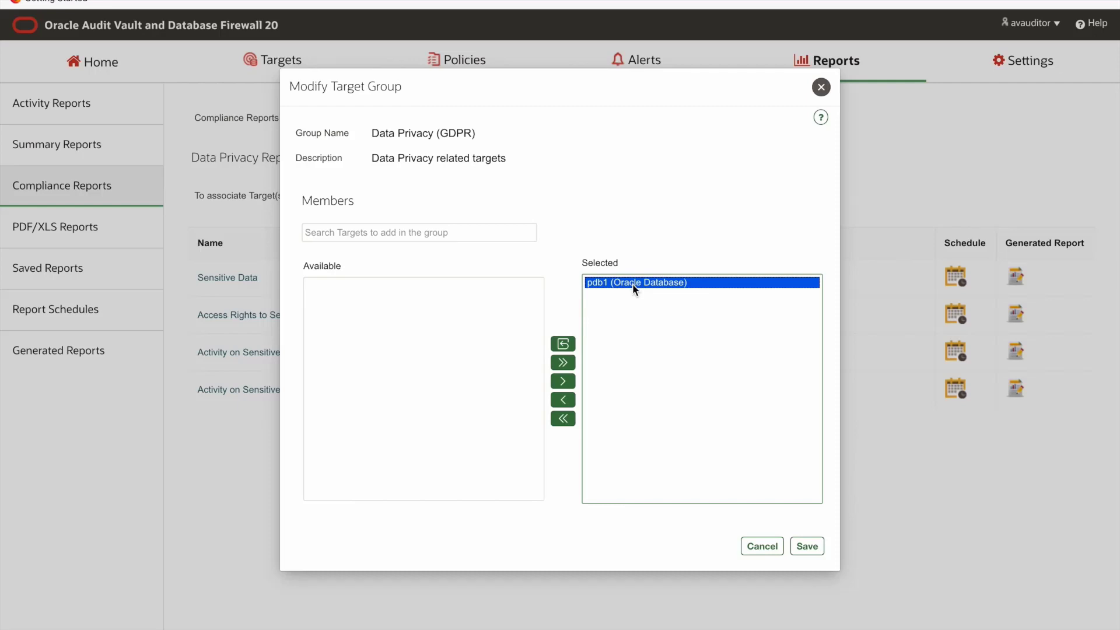
pyautogui.click(762, 548)
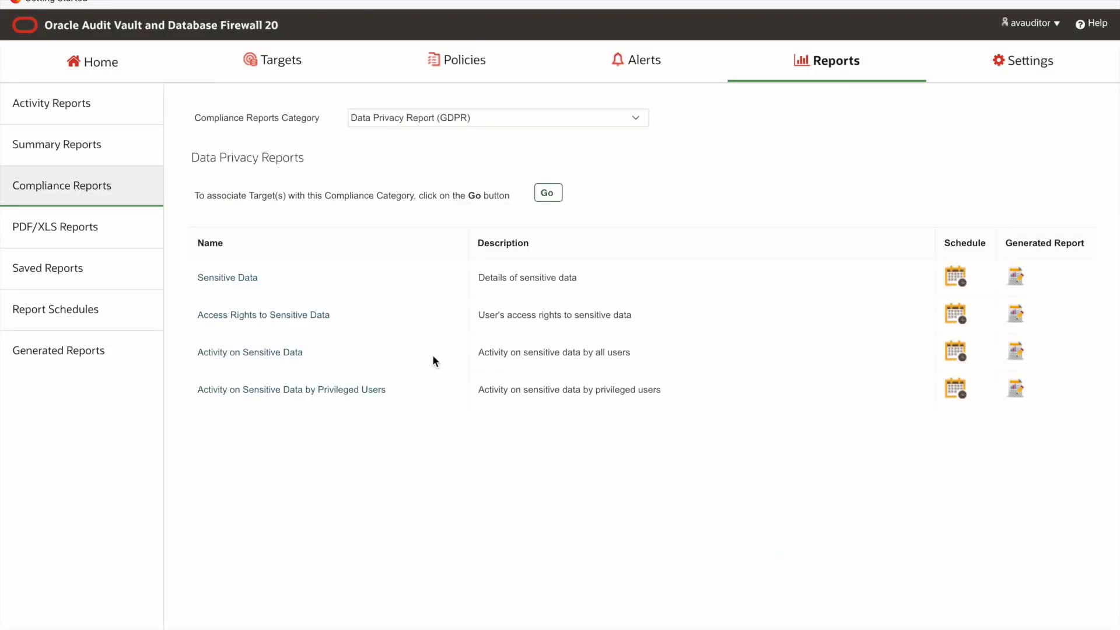
# Open the GDPR Sensitive Data report and examine the EMPLOYEESEARCH_DEV schema's DEMO_HR_EMPLOYEES table entries
pyautogui.click(207, 279)
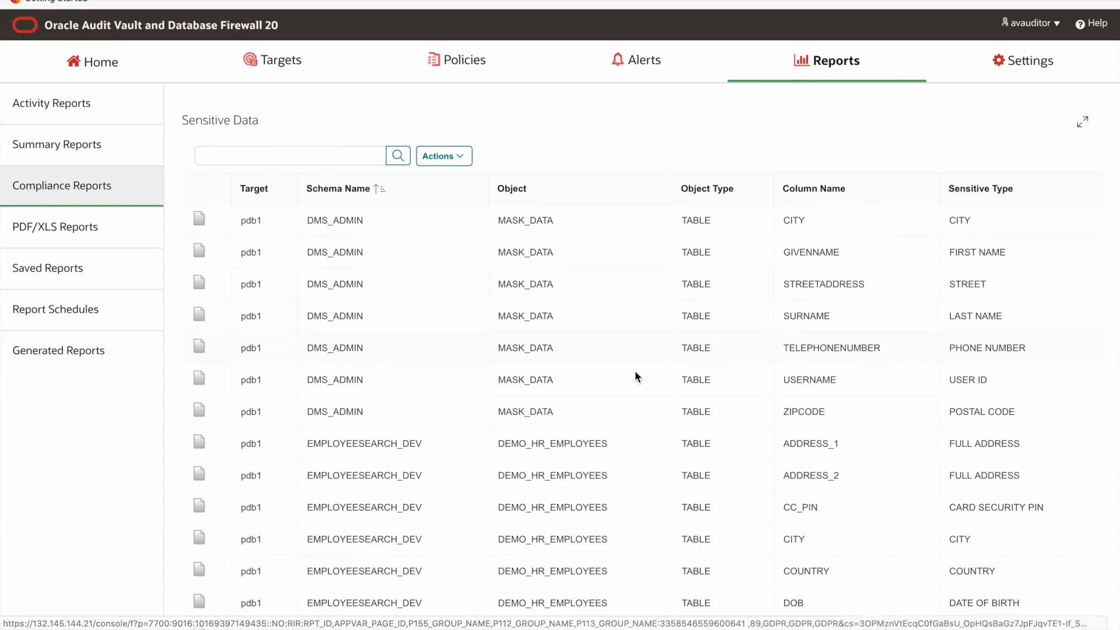
pyautogui.moveTo(310, 441); pyautogui.dragTo(429, 449)
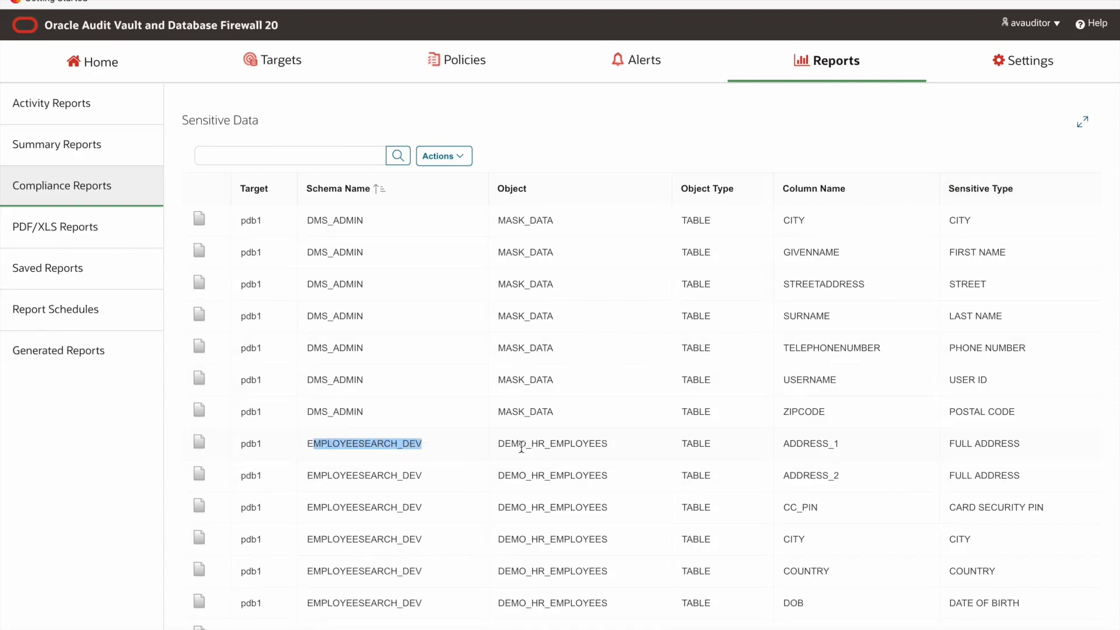
pyautogui.moveTo(498, 443); pyautogui.dragTo(612, 447)
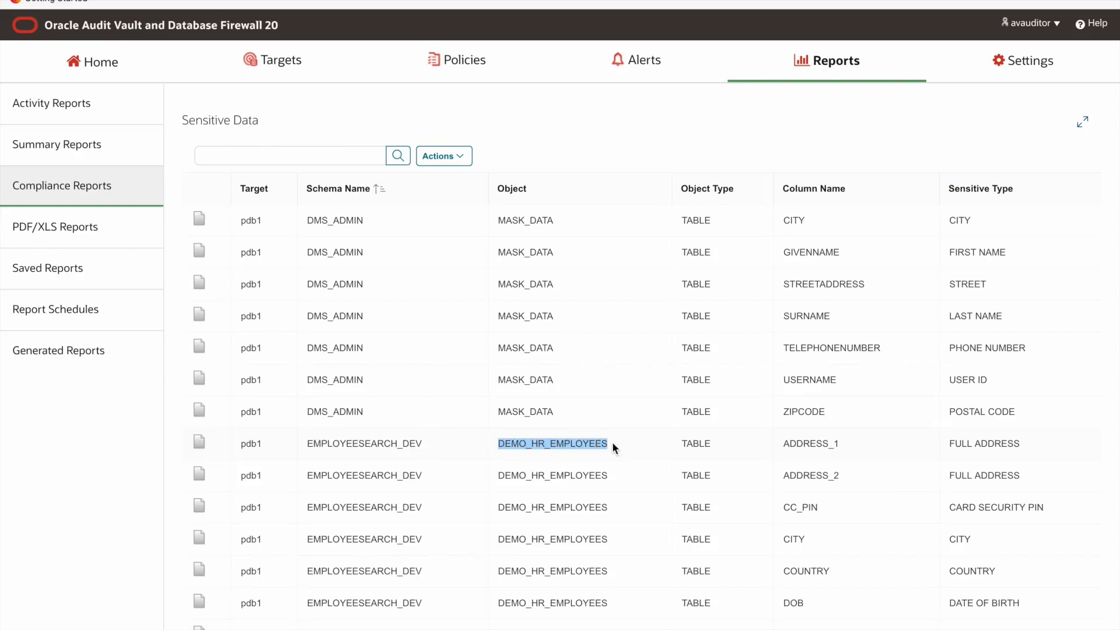